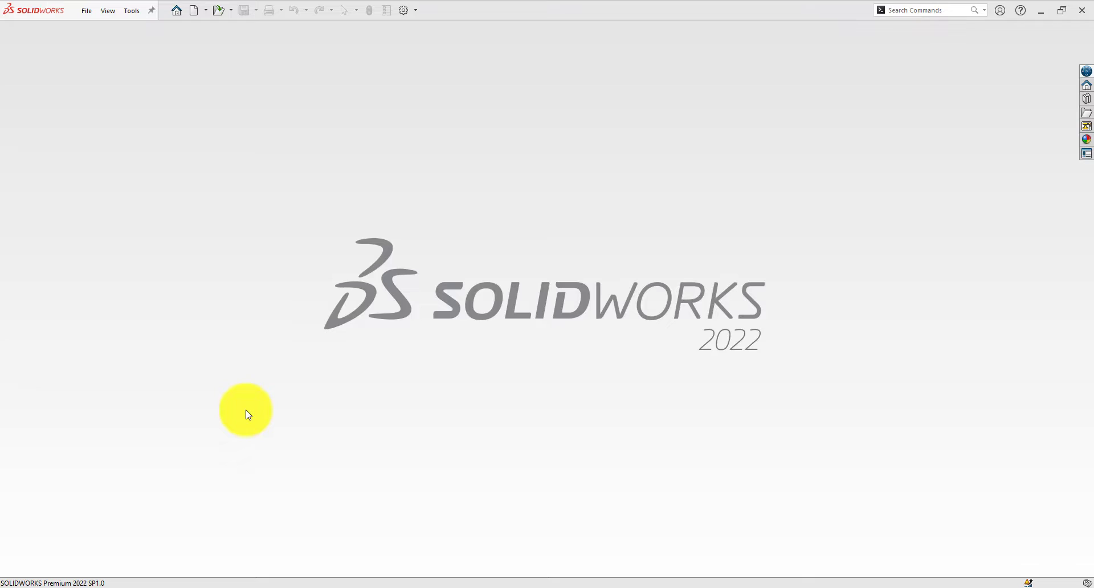
Step: Create a new part document and confirm its unit system is MMGS
{"action": "left_click", "coordinate": [195, 11]}
{"action": "left_click", "coordinate": [451, 442]}
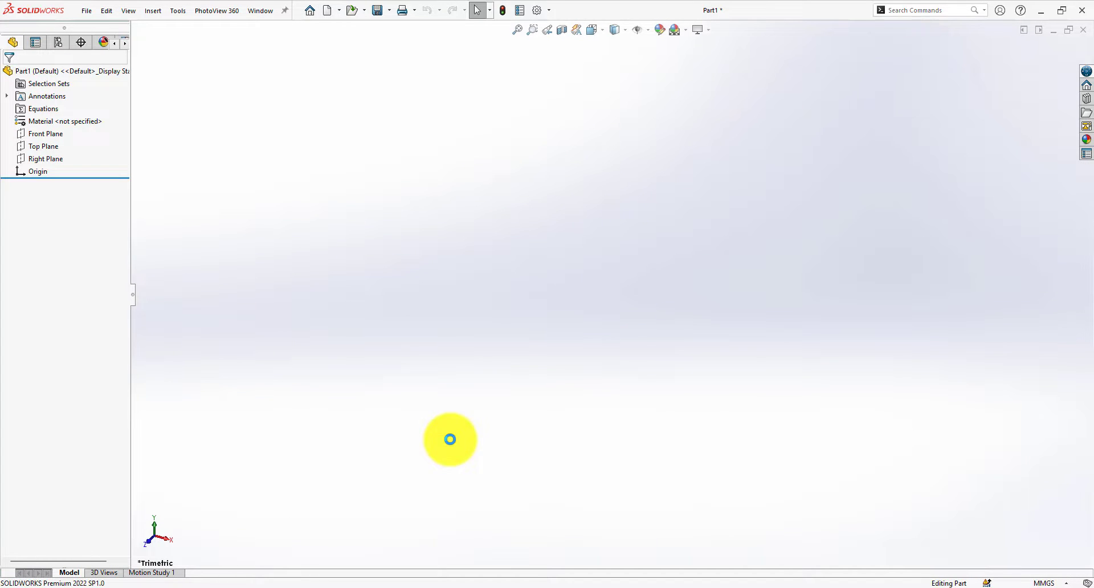
{"action": "left_click", "coordinate": [1045, 583]}
{"action": "left_click", "coordinate": [715, 390]}
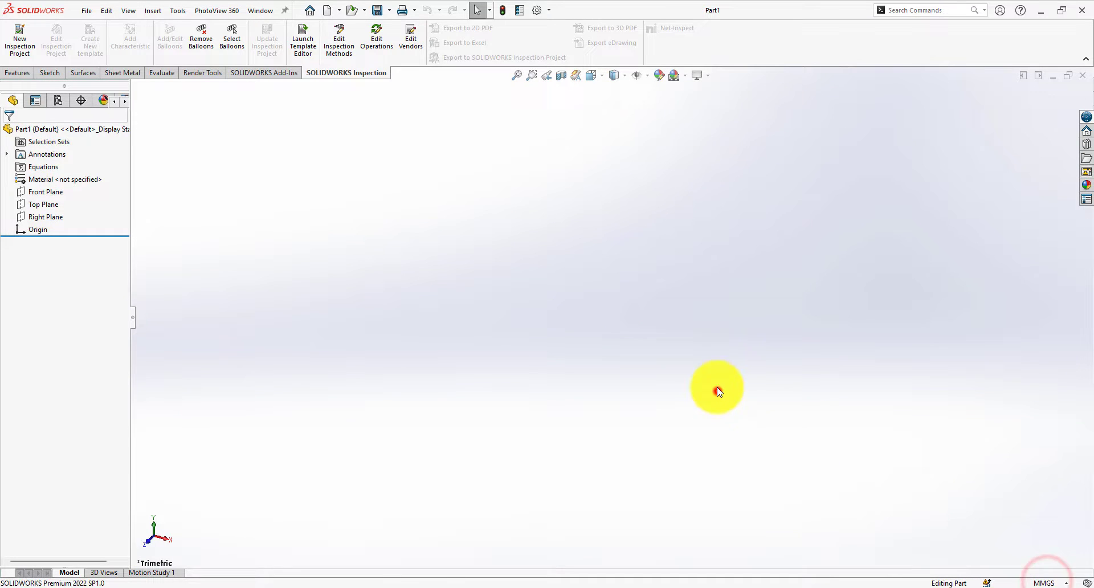
Step: Apply the Plain White background scene to the viewport
{"action": "left_click", "coordinate": [682, 76]}
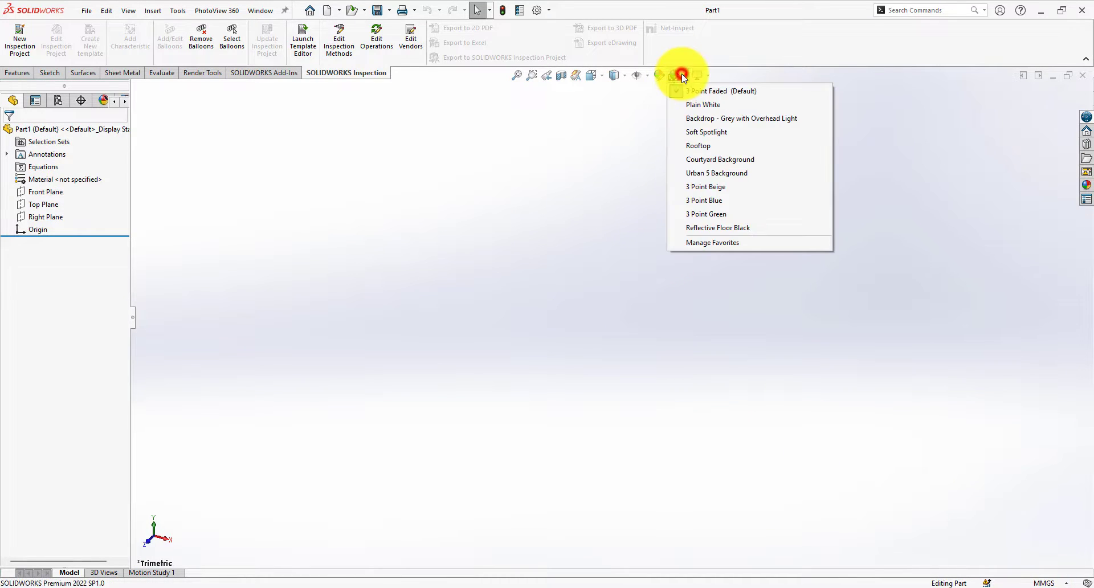
{"action": "left_click", "coordinate": [698, 105]}
{"action": "left_click", "coordinate": [570, 283]}
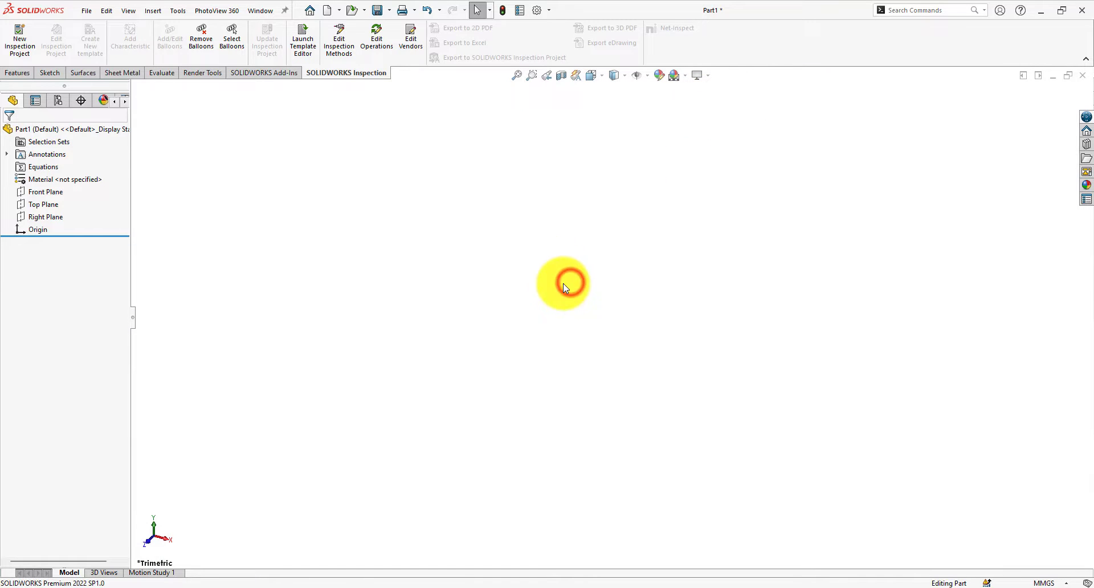
Step: Start a sketch on the Front Plane and draw a horizontal midpoint line centred on the origin
{"action": "left_click", "coordinate": [45, 191]}
{"action": "left_click", "coordinate": [53, 175]}
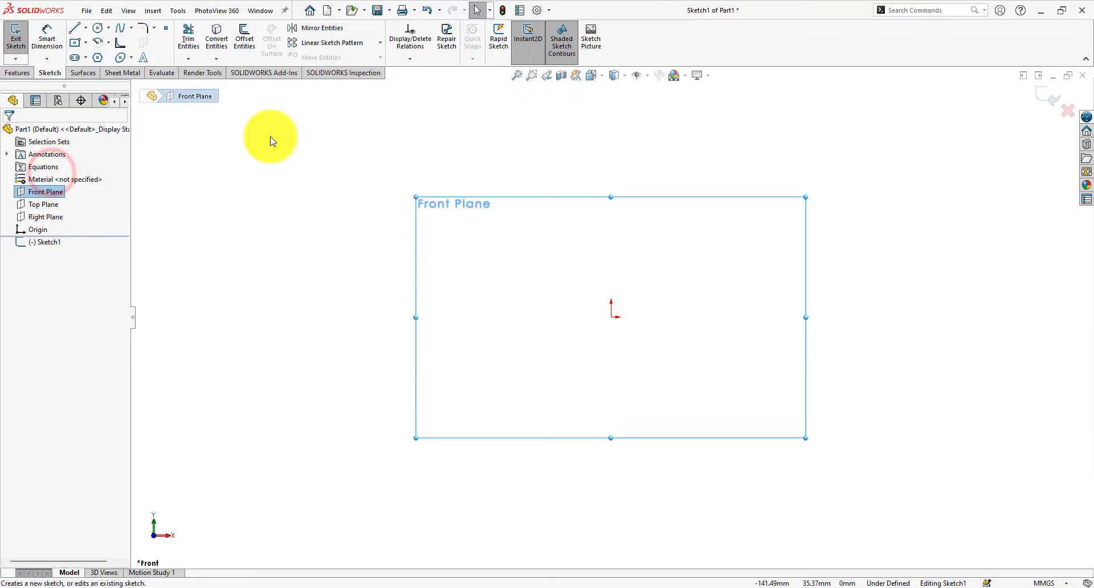
{"action": "left_click", "coordinate": [86, 28]}
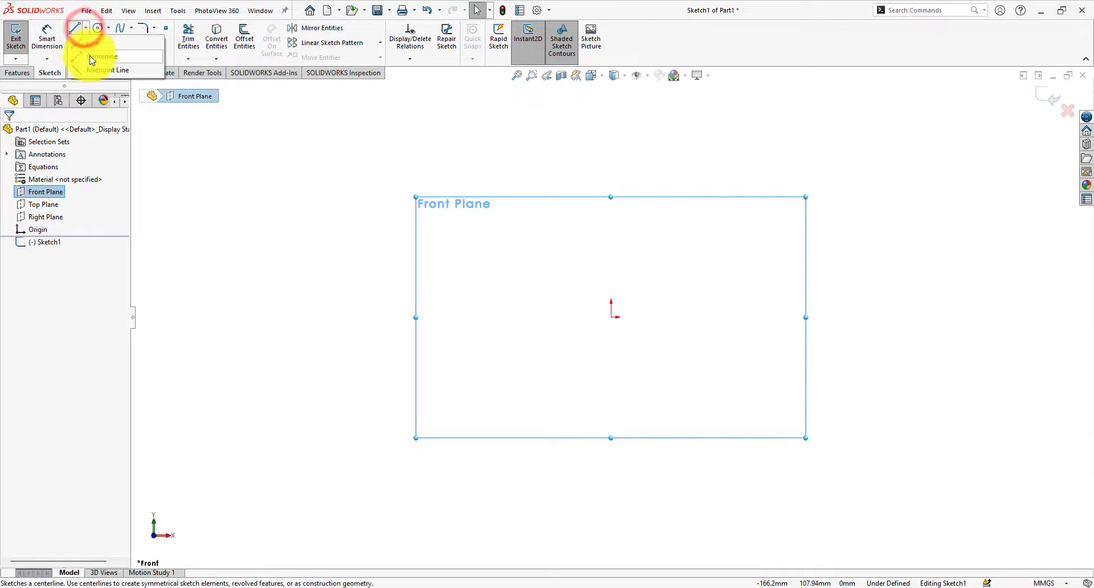
{"action": "left_click", "coordinate": [95, 70]}
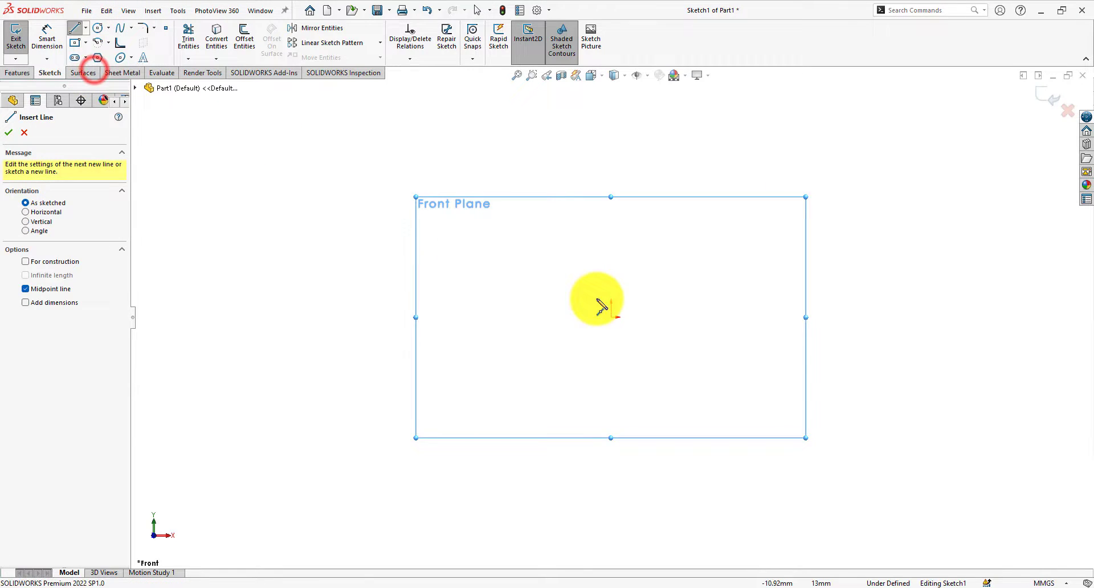
{"action": "left_click", "coordinate": [610, 316]}
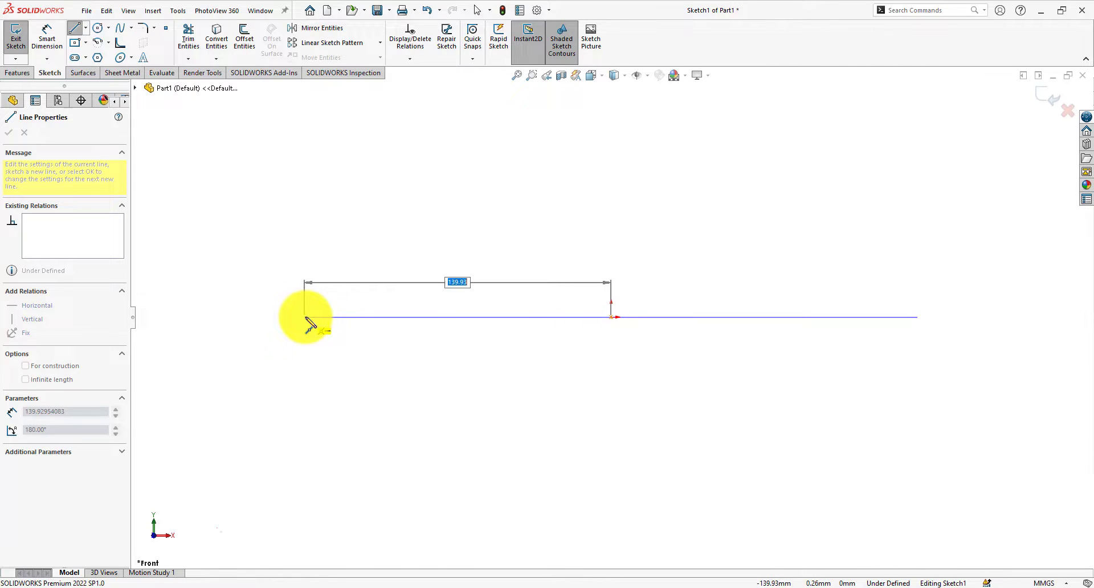
{"action": "left_click", "coordinate": [305, 318]}
{"action": "key", "text": "Escape"}
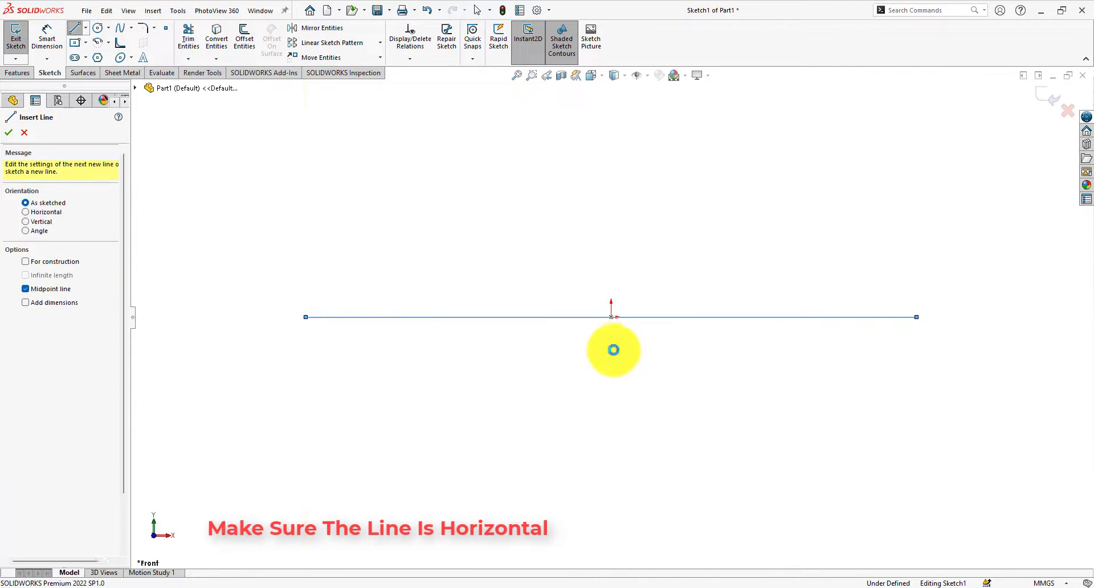
{"action": "key", "text": "Escape"}
Step: Draw a vertical midpoint line through the origin and make both lines construction geometry
{"action": "left_click", "coordinate": [84, 30]}
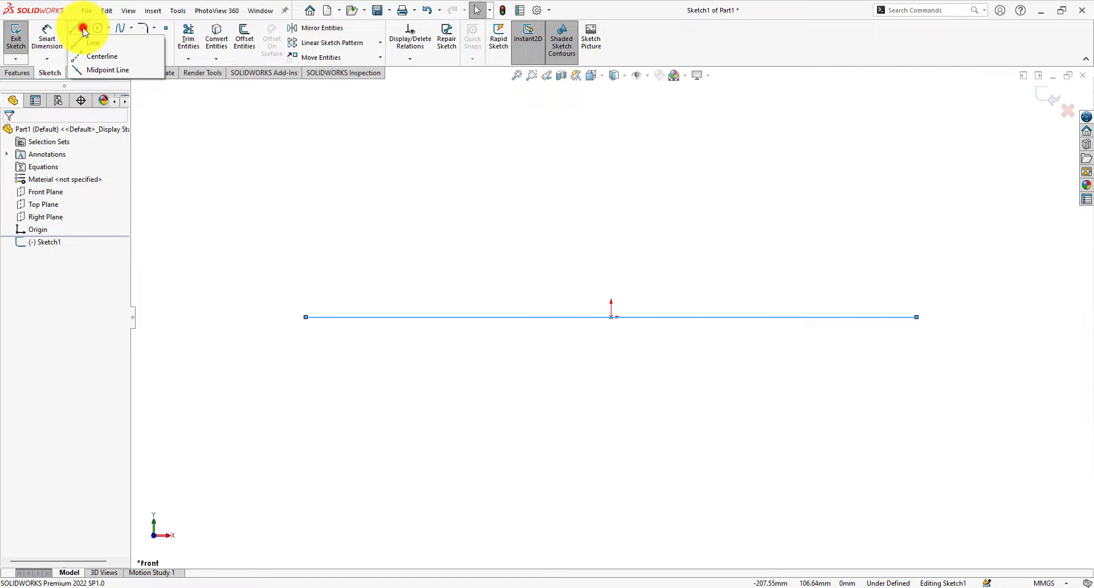
{"action": "left_click", "coordinate": [94, 70]}
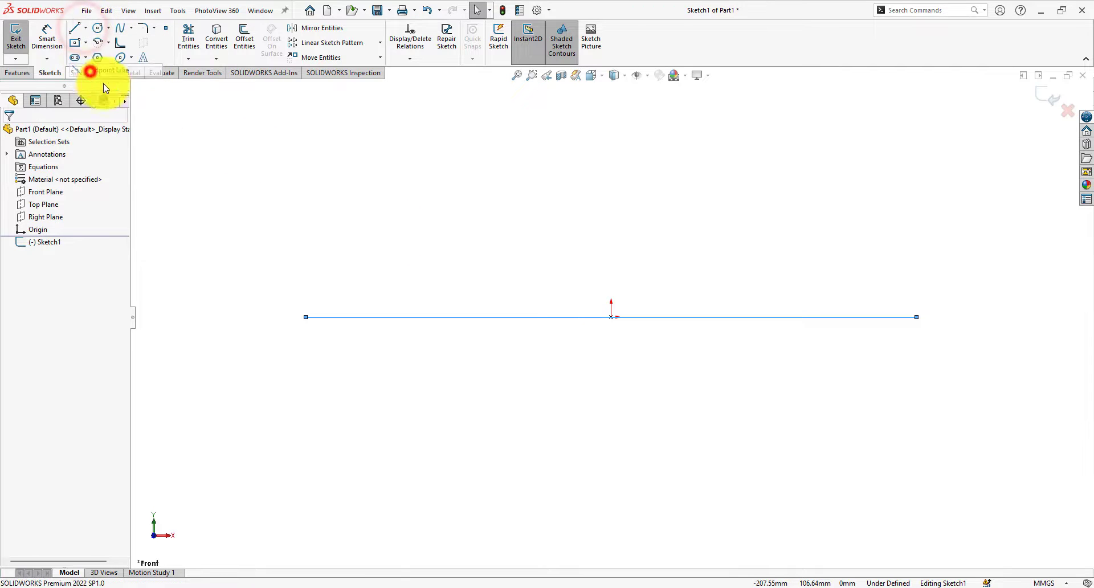
{"action": "left_click", "coordinate": [611, 318]}
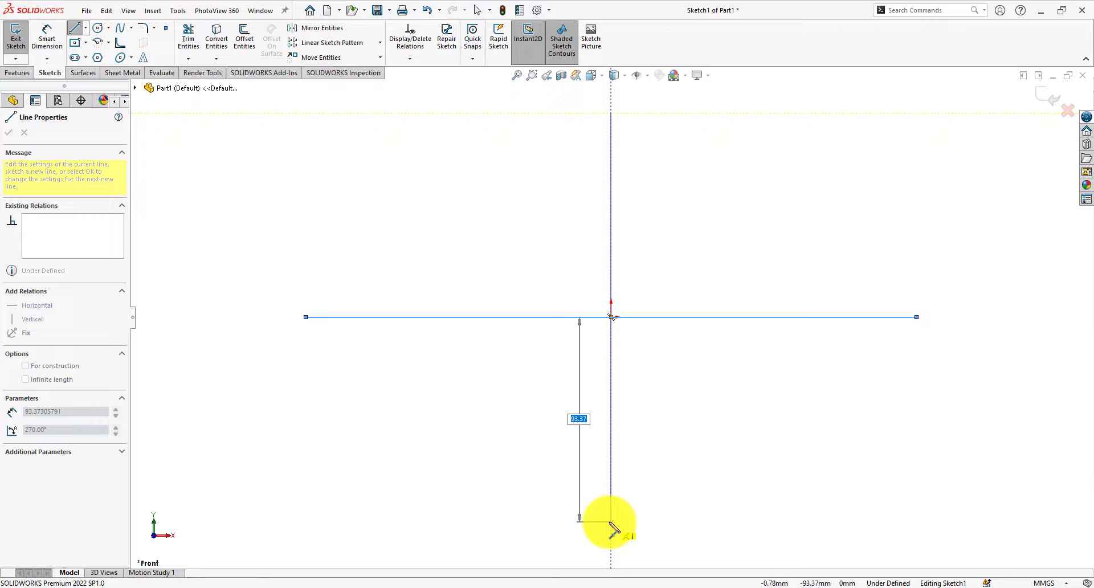
{"action": "left_click", "coordinate": [610, 522]}
{"action": "key", "text": "Escape"}
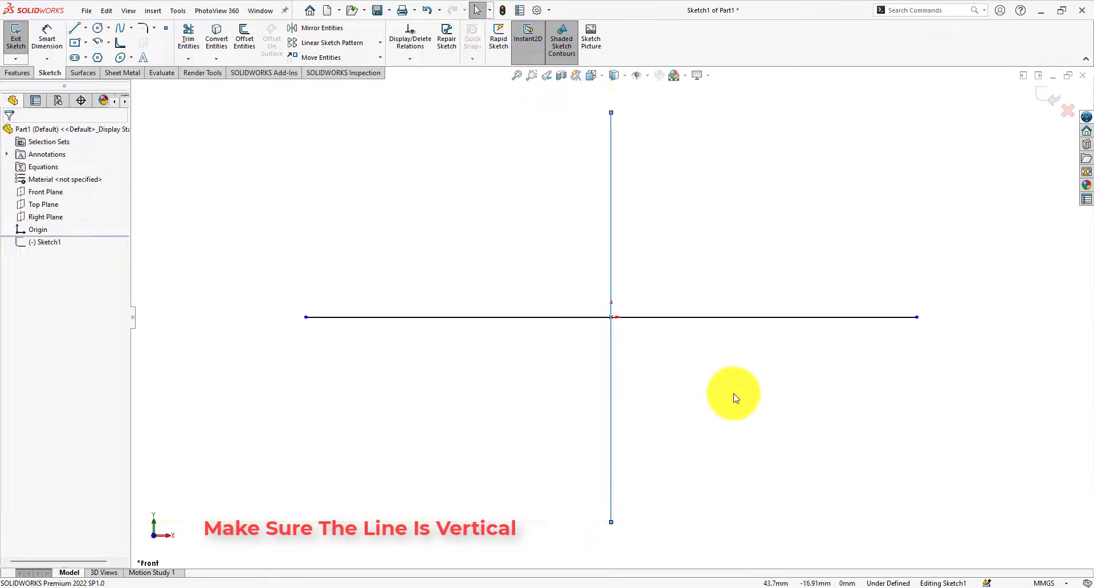
{"action": "left_click_drag", "start_coordinate": [757, 403], "coordinate": [481, 247]}
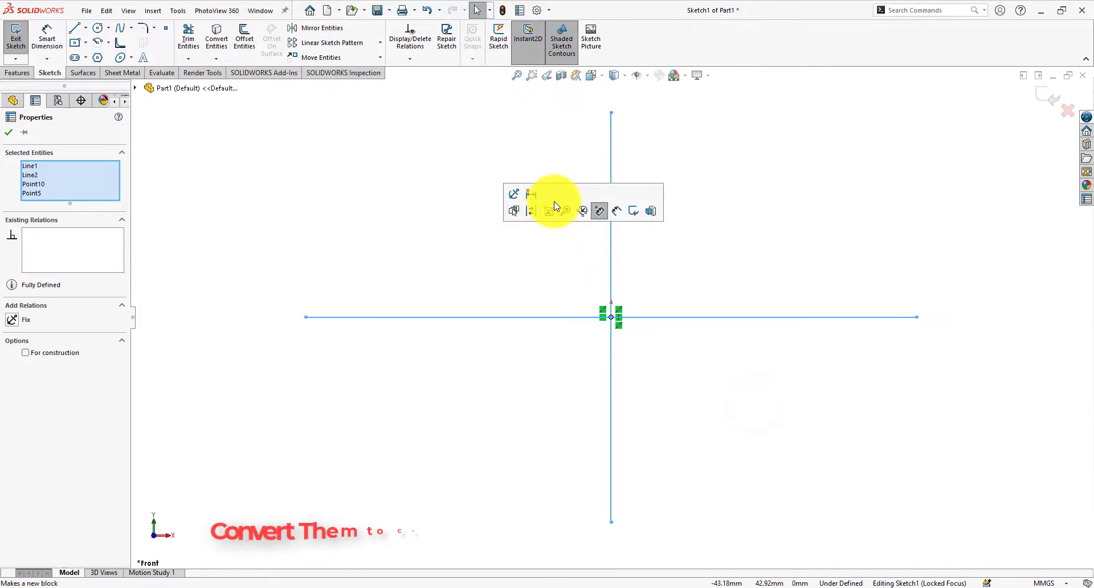
{"action": "left_click", "coordinate": [529, 211]}
{"action": "left_click", "coordinate": [688, 438]}
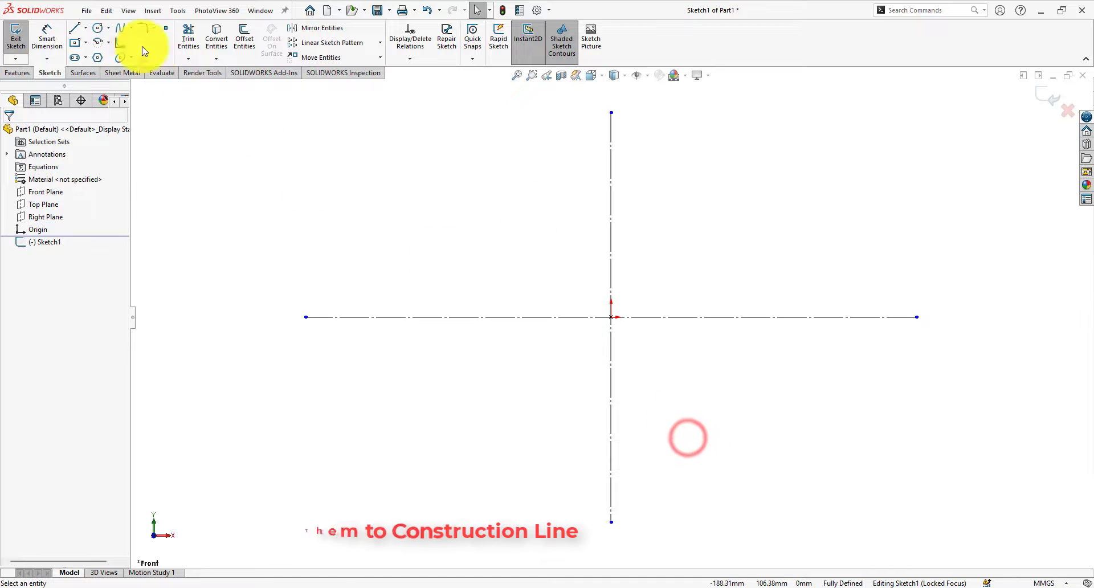
Step: Draw a line from the vertical centreline below the origin, rising slightly to the right
{"action": "left_click", "coordinate": [74, 28]}
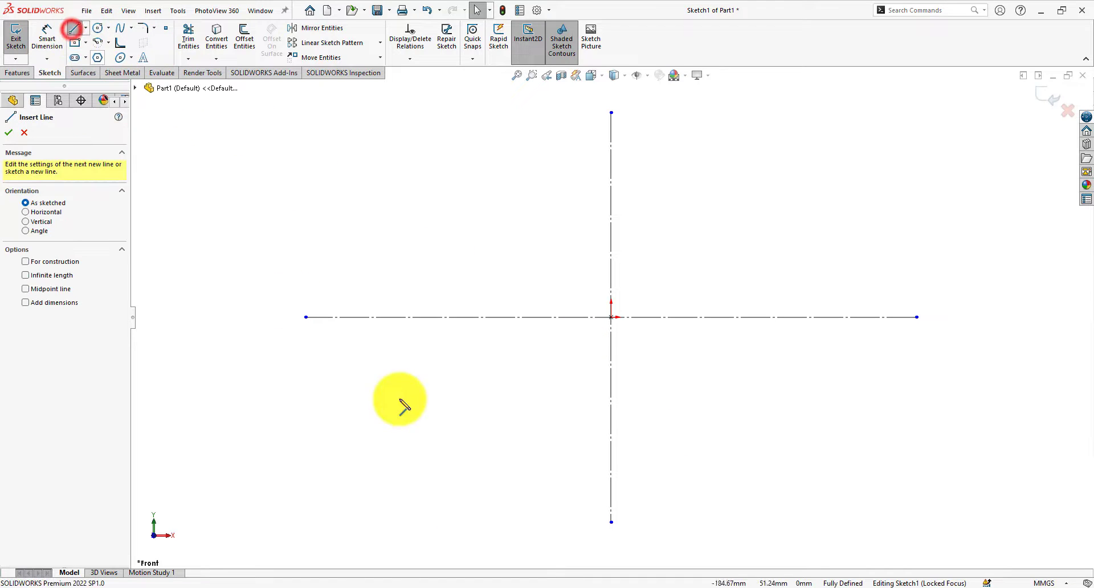
{"action": "left_click", "coordinate": [611, 431]}
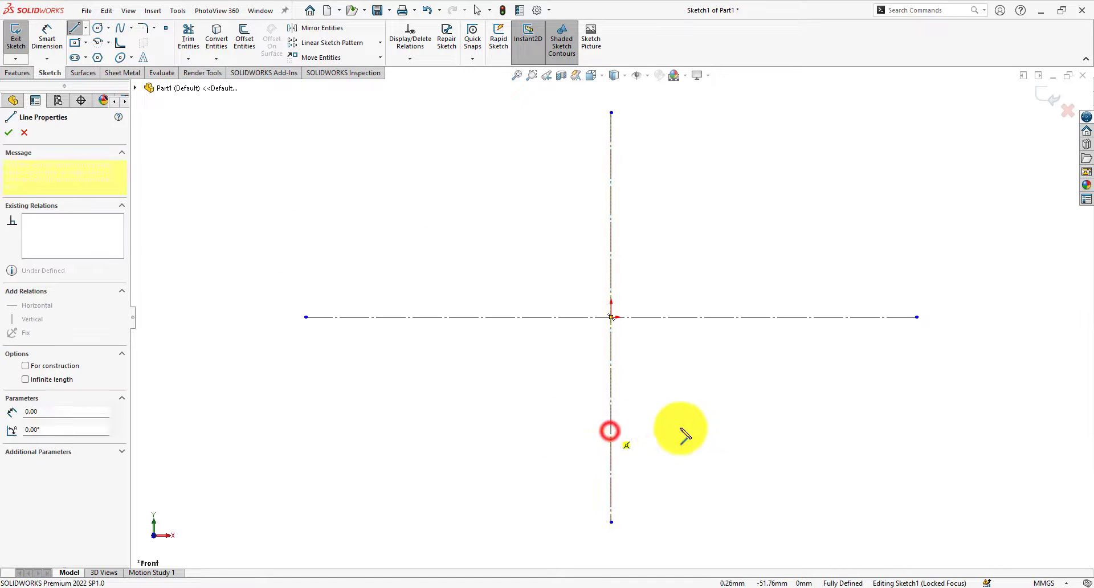
{"action": "left_click", "coordinate": [785, 401]}
{"action": "right_click", "coordinate": [866, 376]}
{"action": "left_click", "coordinate": [903, 391]}
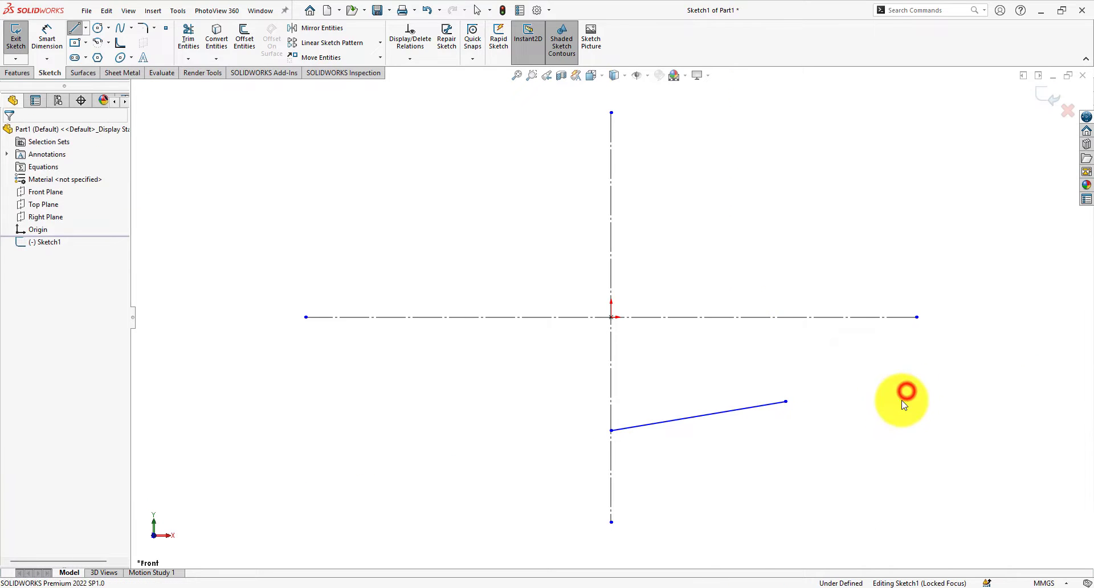
{"action": "scroll", "coordinate": [737, 356], "scroll_direction": "up", "scroll_amount": 1}
{"action": "scroll", "coordinate": [727, 361], "scroll_direction": "down", "scroll_amount": 2}
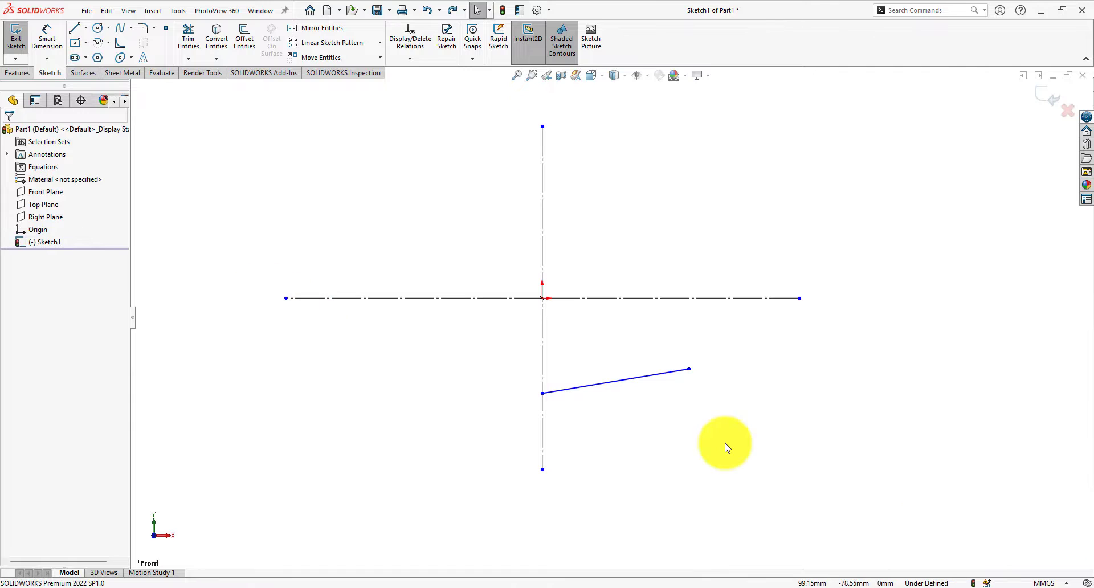
Step: Dimension the line's right end to the vertical centreline, keeping 159.18 after undoing a 300 entry
{"action": "left_click", "coordinate": [36, 27]}
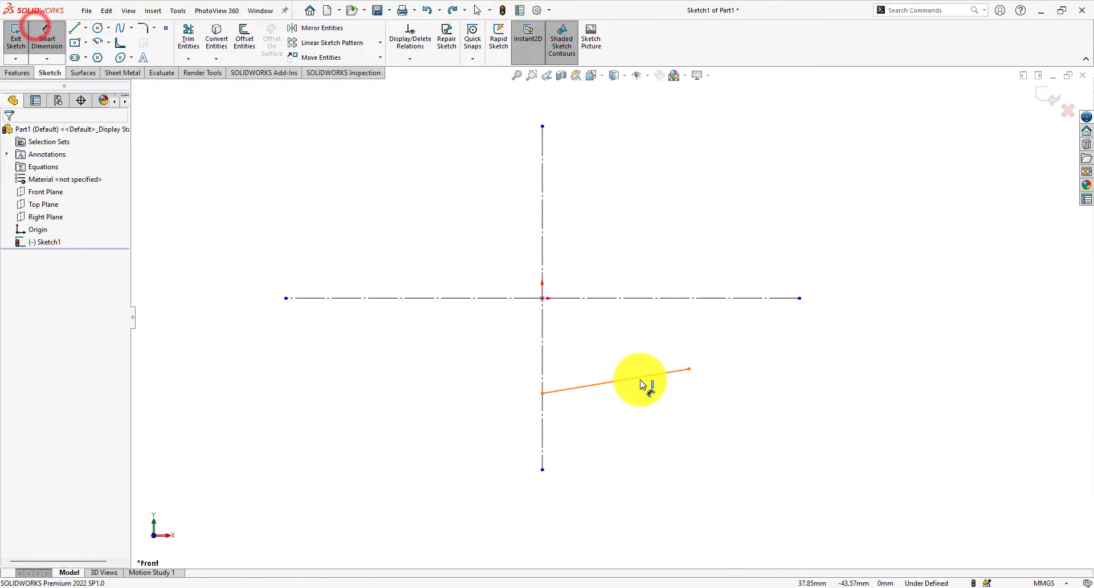
{"action": "left_click", "coordinate": [688, 369]}
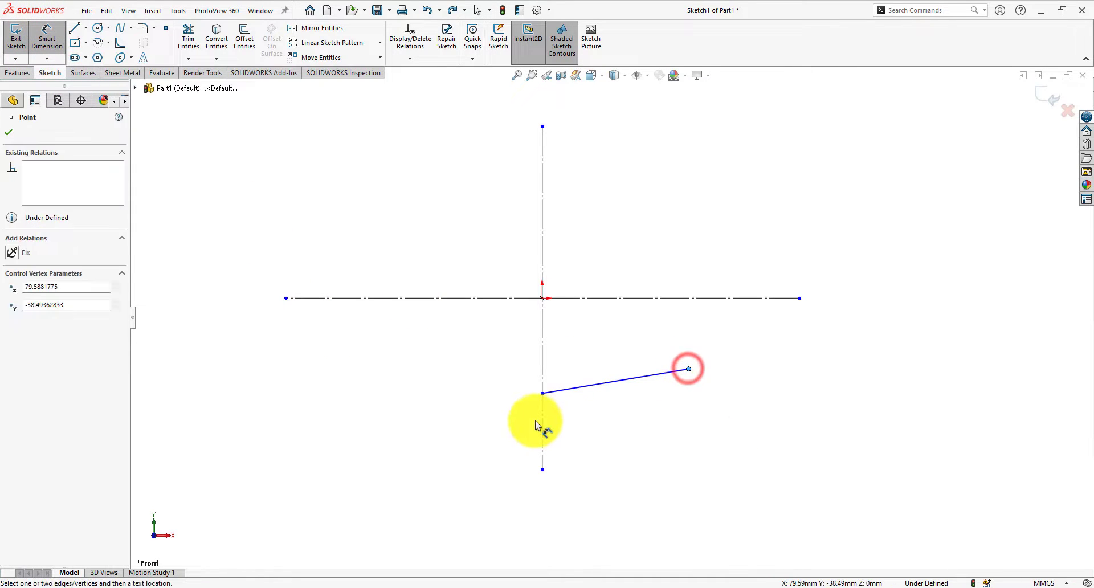
{"action": "left_click", "coordinate": [542, 420]}
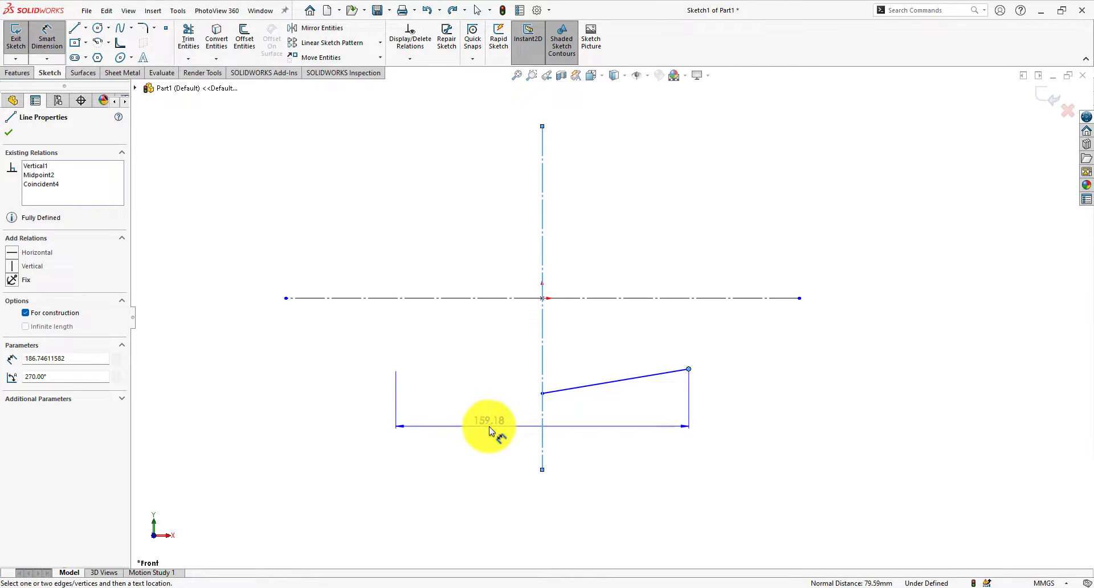
{"action": "left_click", "coordinate": [488, 426]}
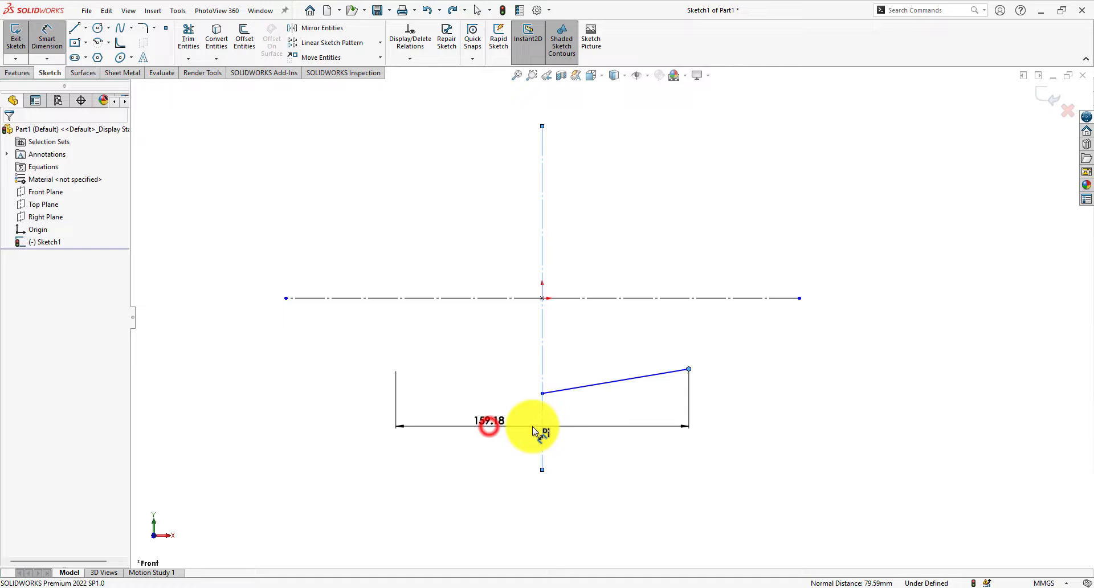
{"action": "type", "text": "300"}
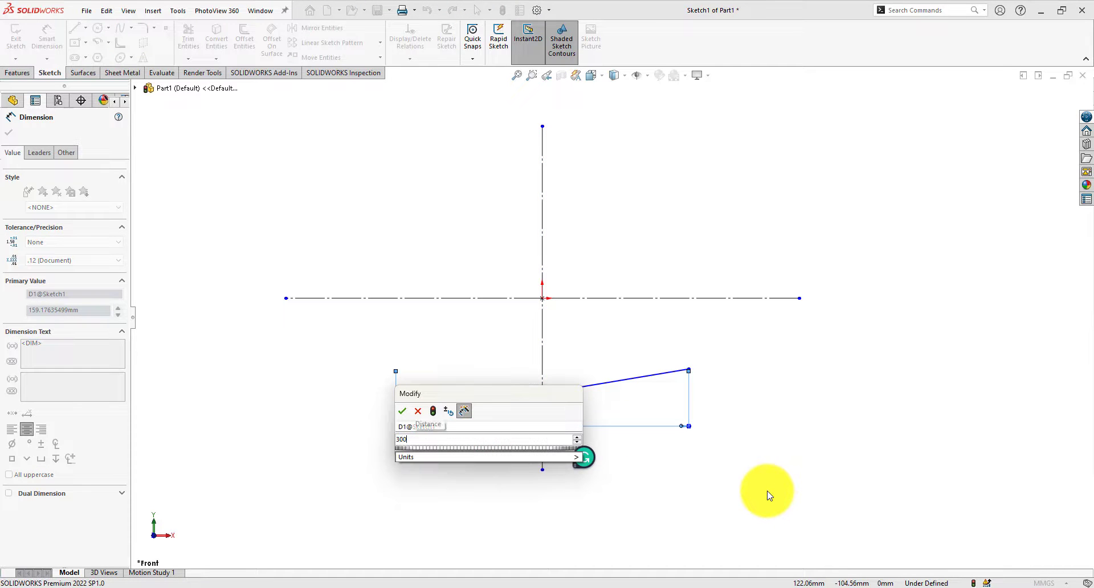
{"action": "key", "text": "Return"}
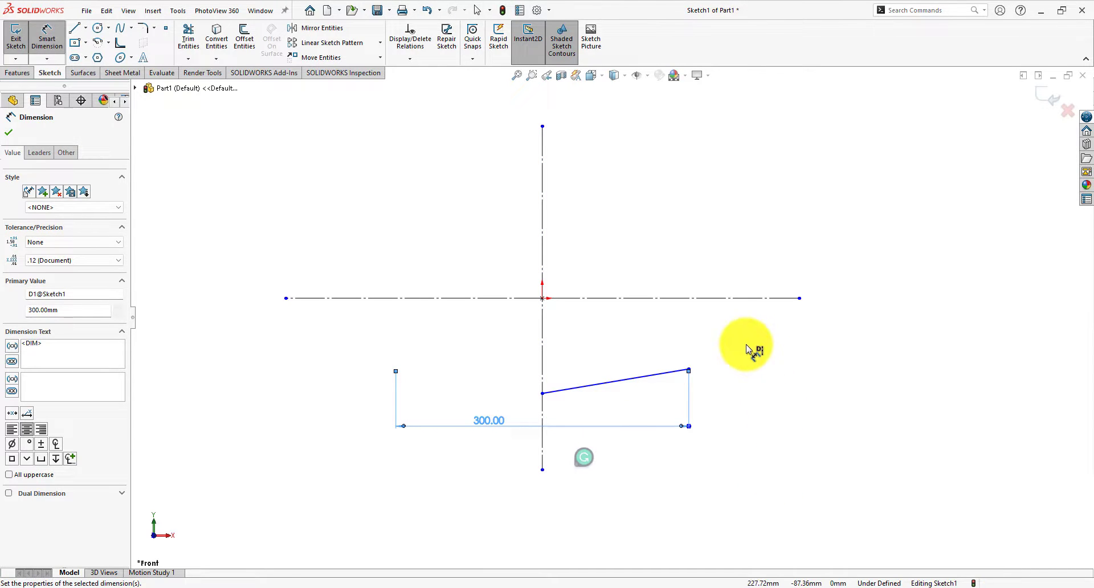
{"action": "key", "text": "ctrl+z"}
Step: Dimension the line's right end 100 mm from the horizontal centreline
{"action": "left_click", "coordinate": [48, 35]}
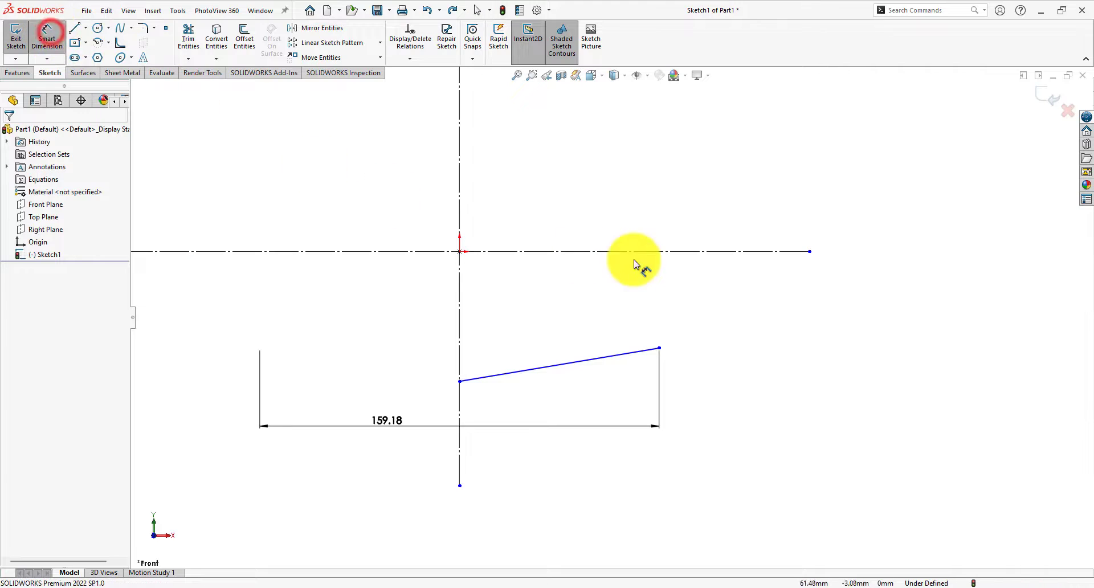
{"action": "left_click", "coordinate": [660, 252]}
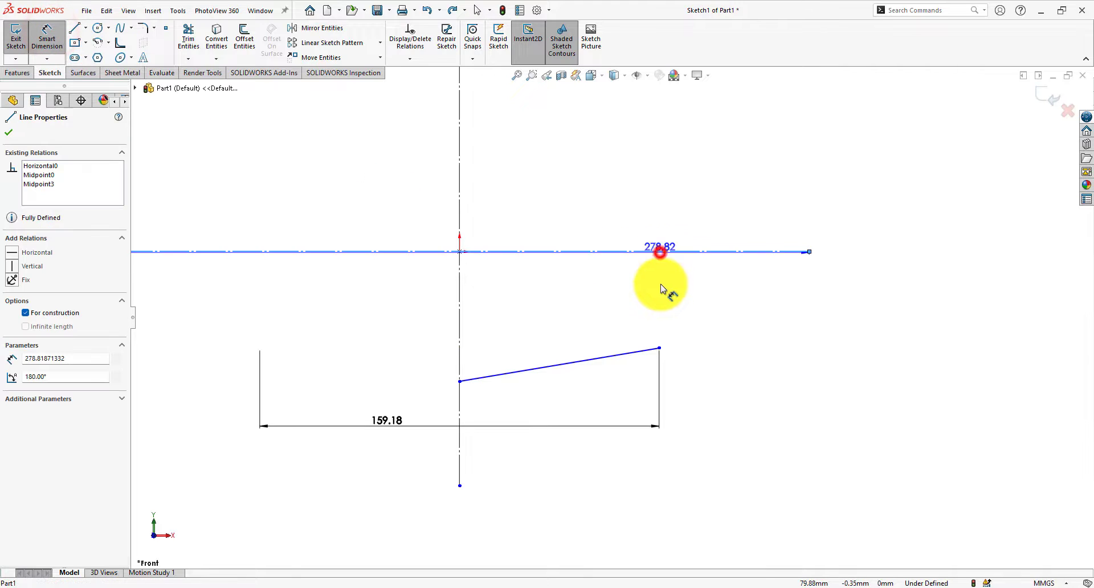
{"action": "left_click", "coordinate": [659, 347]}
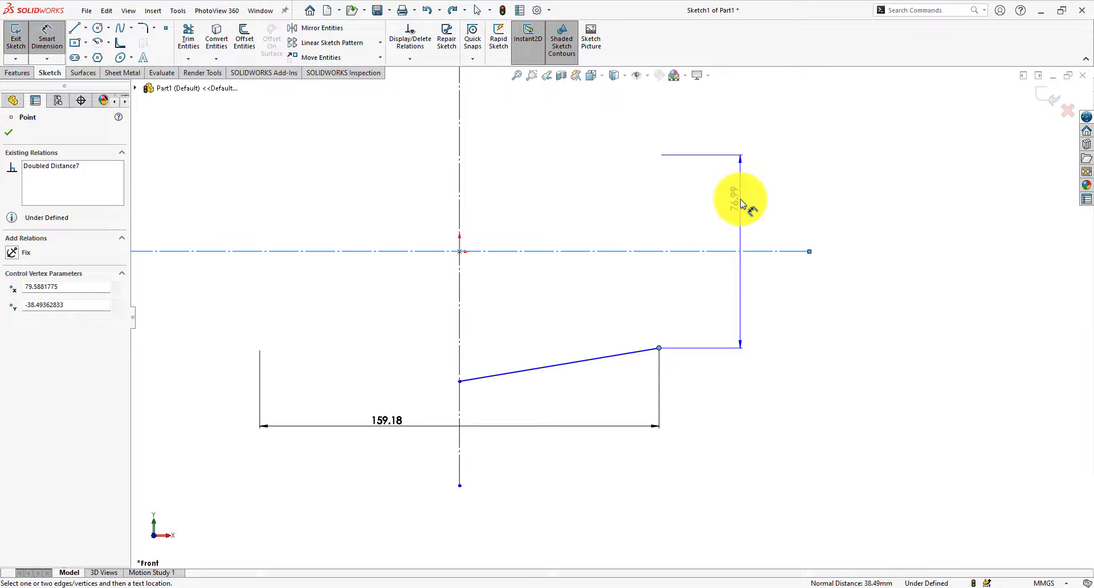
{"action": "left_click", "coordinate": [740, 200]}
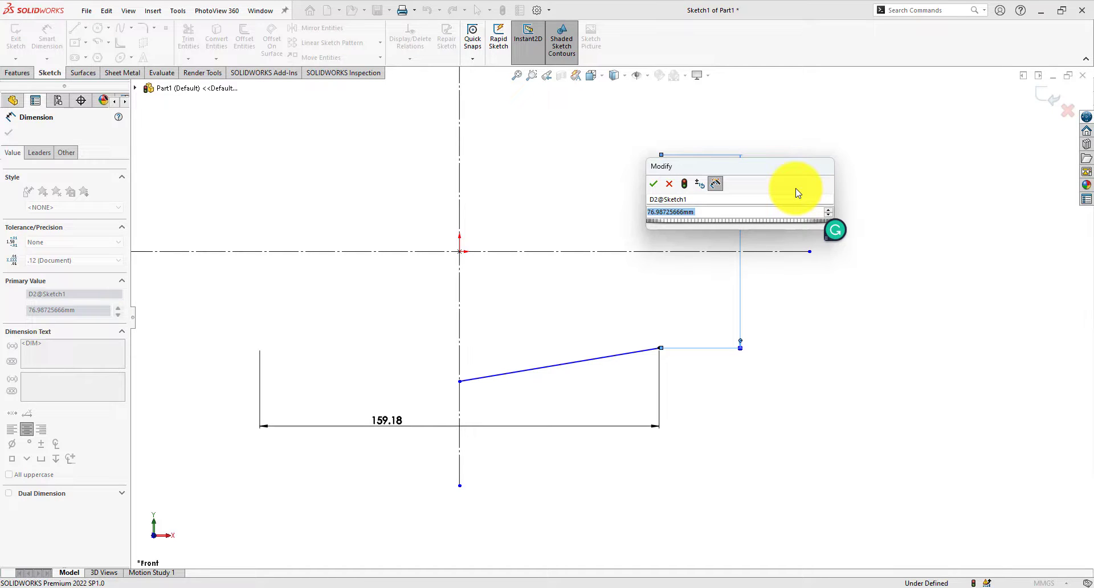
{"action": "type", "text": "100"}
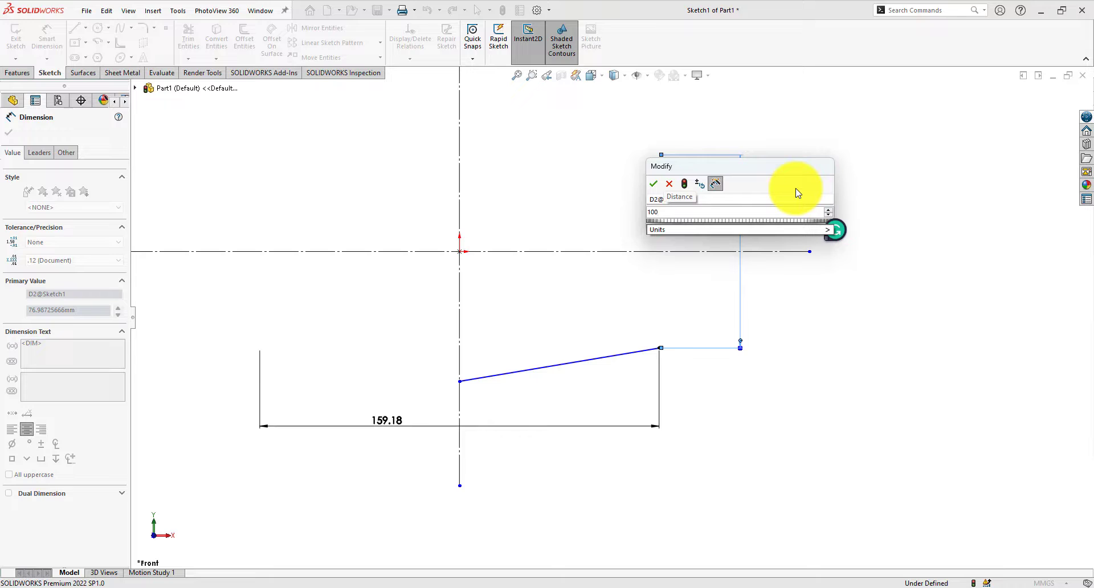
{"action": "key", "text": "Return"}
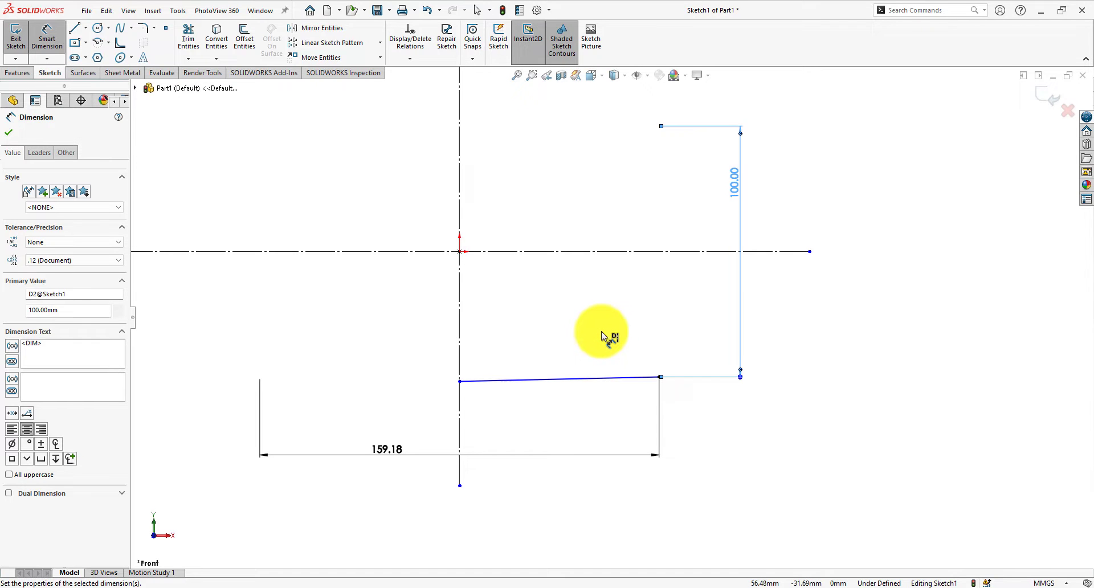
Step: Snap the sloped line's left end onto the vertical centreline
{"action": "key", "text": "Escape"}
{"action": "scroll", "coordinate": [627, 330], "scroll_direction": "up", "scroll_amount": 5}
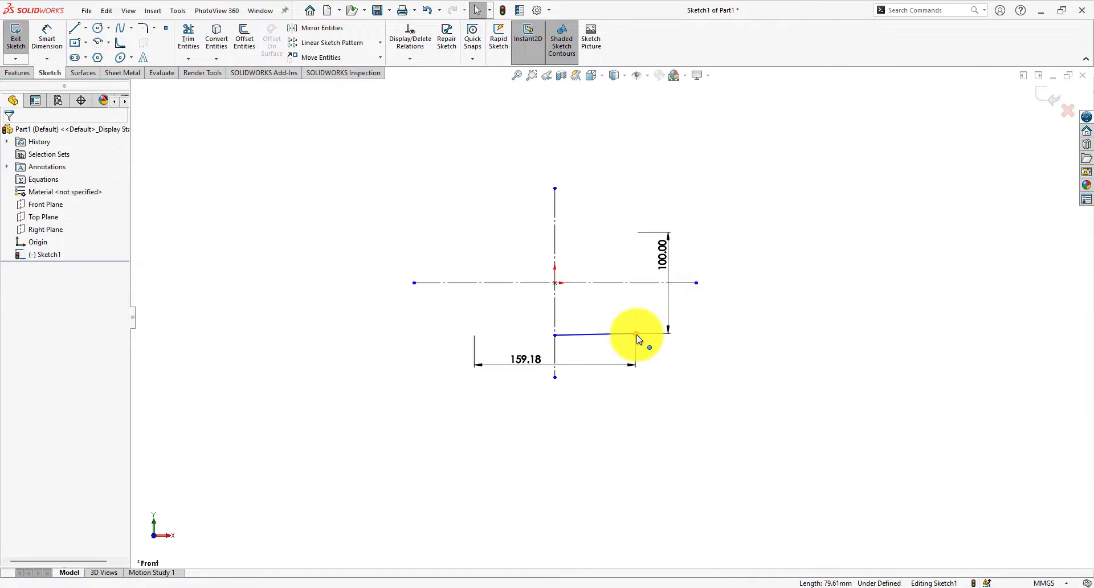
{"action": "left_click", "coordinate": [636, 333]}
{"action": "scroll", "coordinate": [627, 339], "scroll_direction": "down", "scroll_amount": 4}
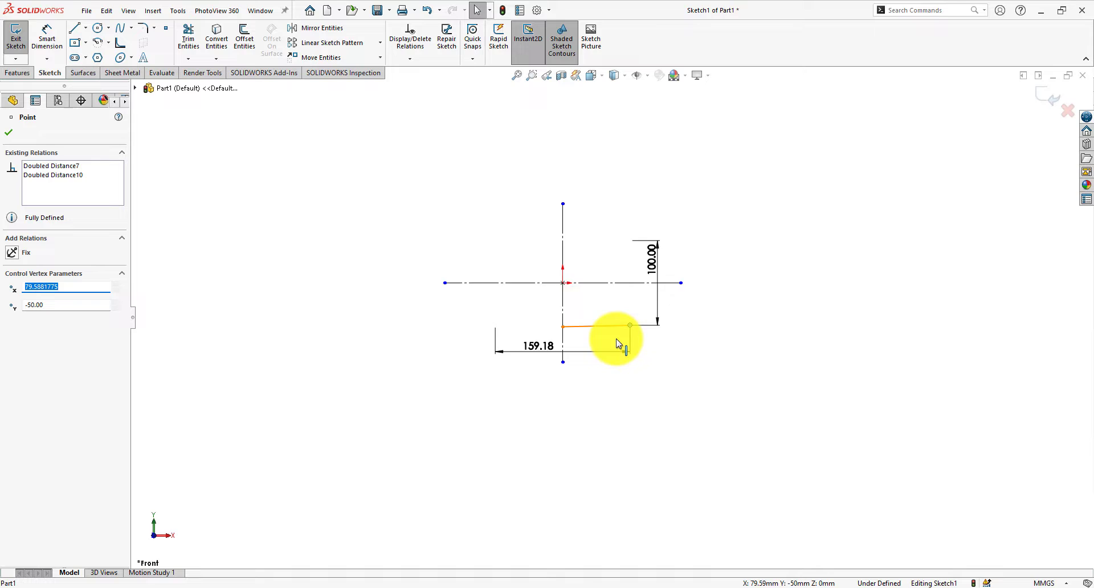
{"action": "left_click_drag", "start_coordinate": [502, 302], "coordinate": [502, 321]}
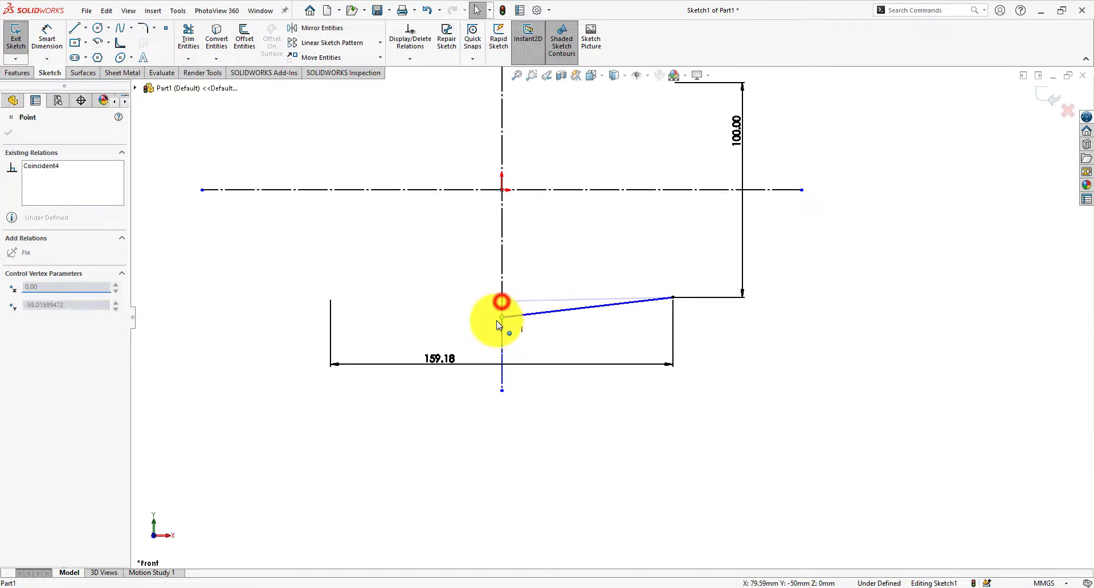
{"action": "left_click", "coordinate": [782, 330]}
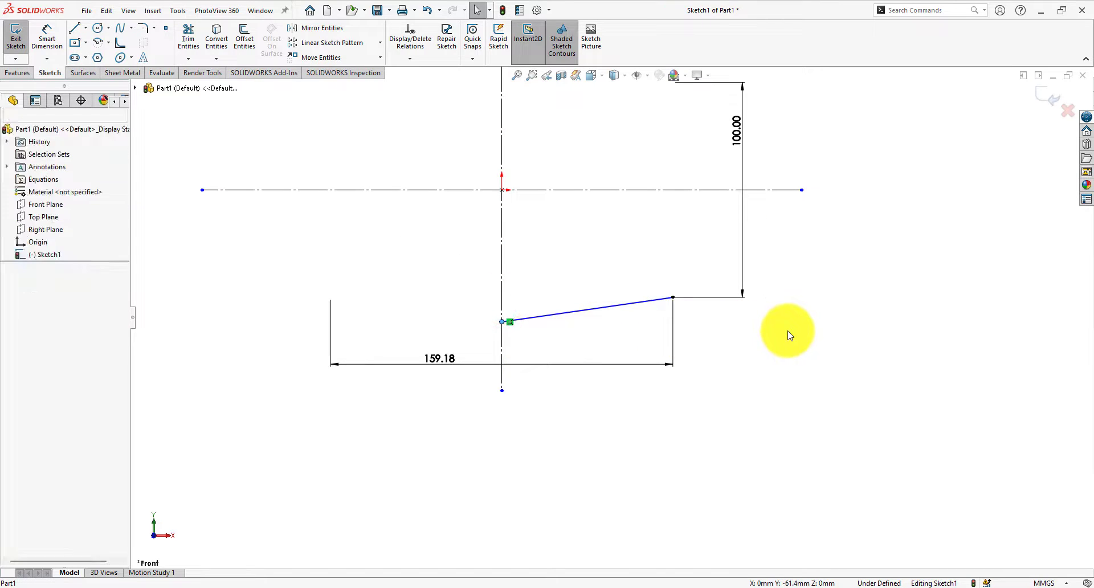
Step: Set a 6° angle between the sloped line and the horizontal centreline
{"action": "left_click", "coordinate": [47, 36]}
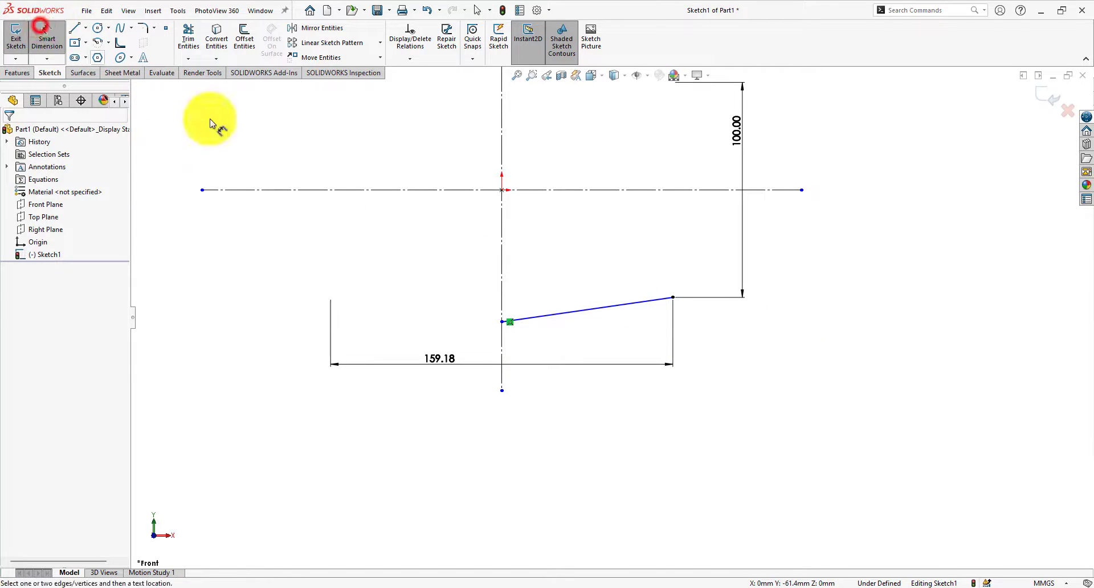
{"action": "left_click", "coordinate": [636, 300]}
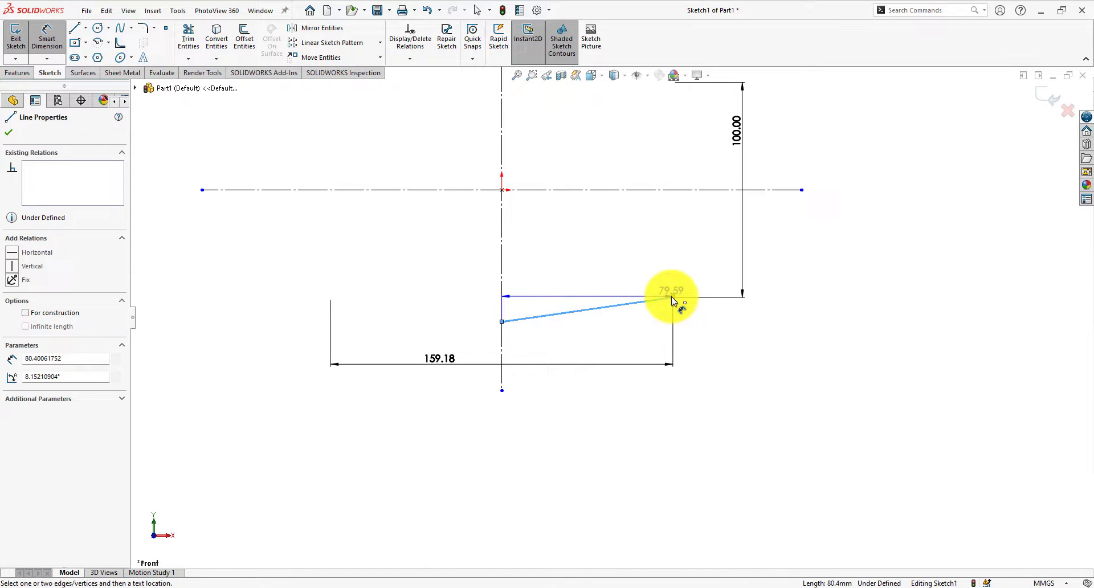
{"action": "left_click", "coordinate": [612, 189]}
{"action": "left_click", "coordinate": [599, 253]}
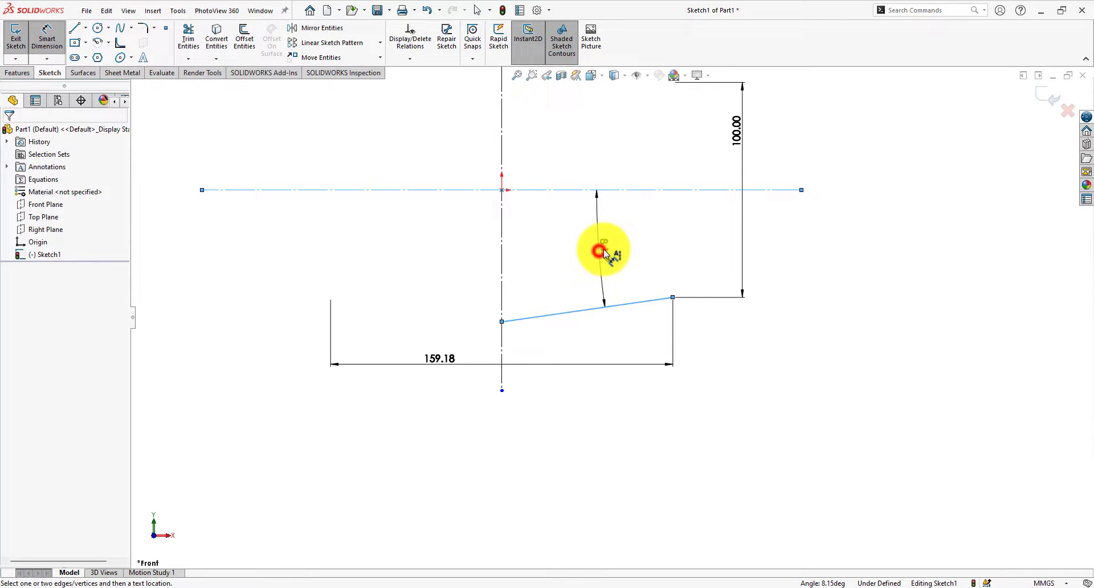
{"action": "type", "text": "6"}
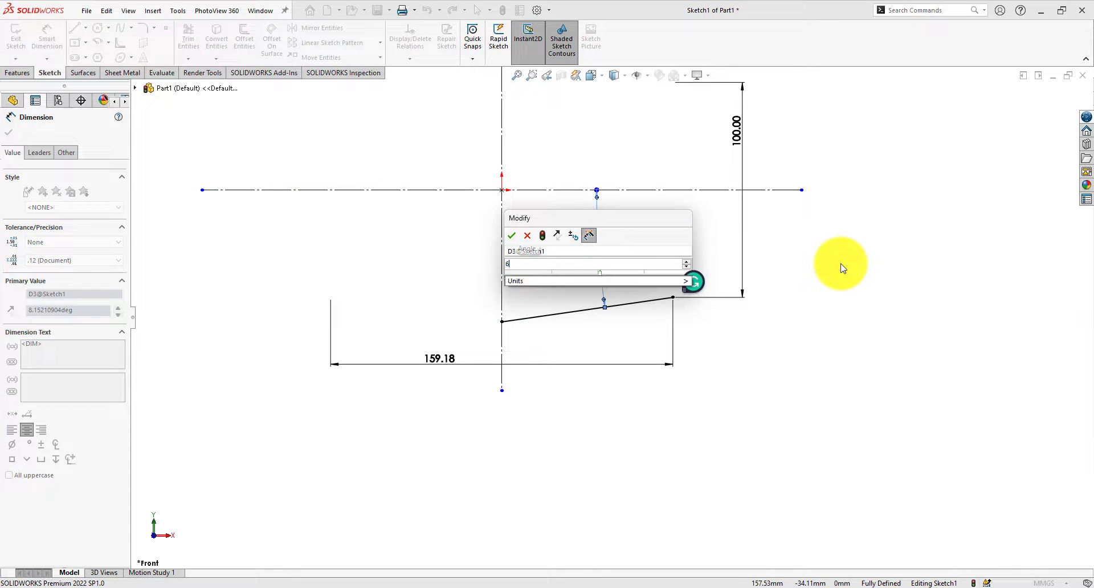
{"action": "key", "text": "Return"}
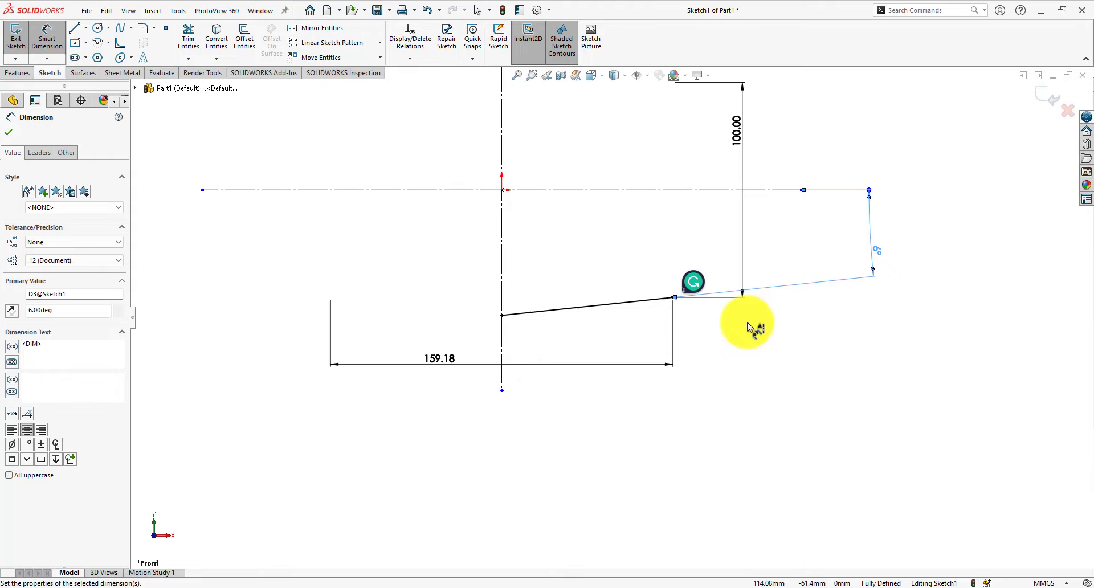
{"action": "key", "text": "Escape"}
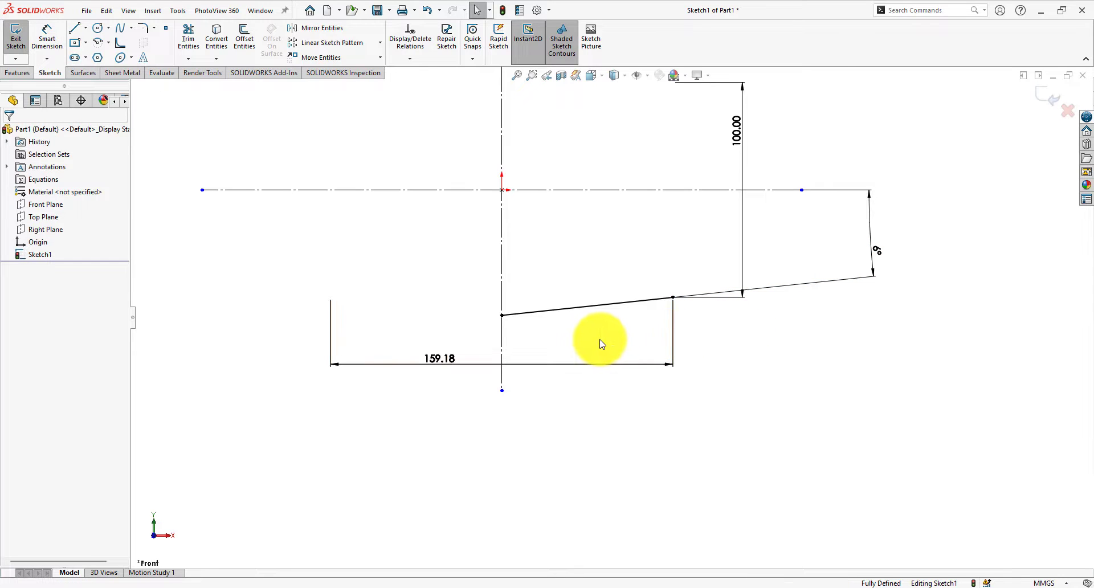
{"action": "scroll", "coordinate": [599, 340], "scroll_direction": "up", "scroll_amount": 1}
{"action": "scroll", "coordinate": [599, 317], "scroll_direction": "down", "scroll_amount": 2}
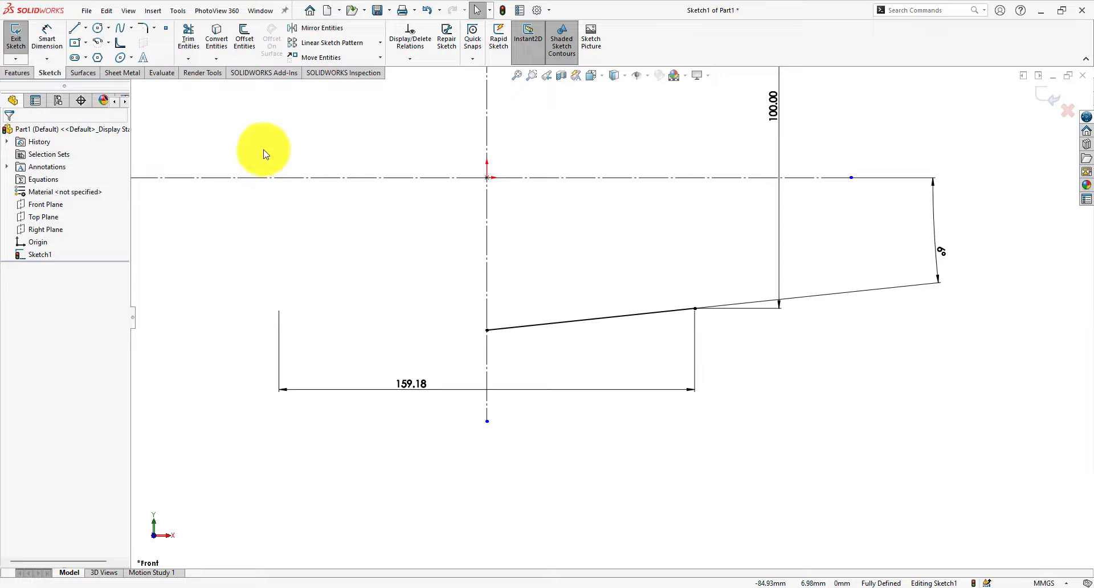
Step: Offset the sloped line 12 mm downward as a parallel copy
{"action": "left_click", "coordinate": [245, 37]}
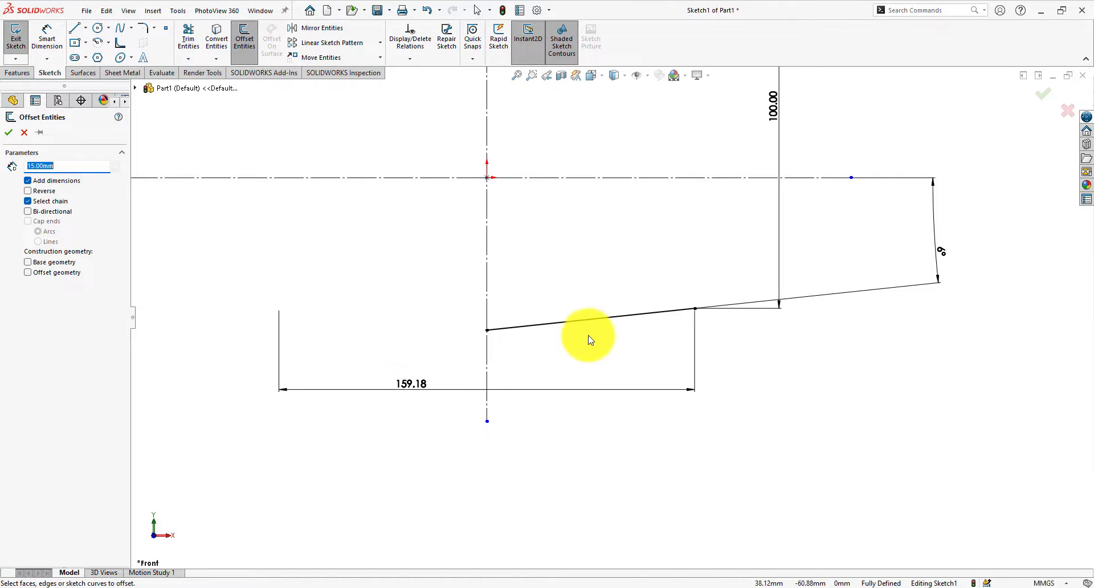
{"action": "left_click", "coordinate": [598, 321]}
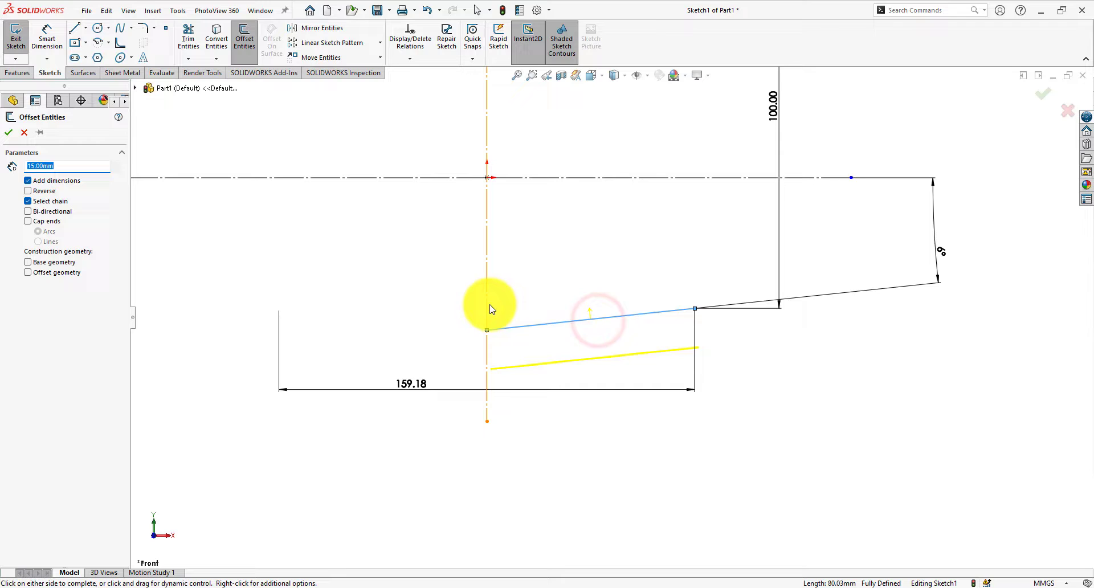
{"action": "scroll", "coordinate": [656, 351], "scroll_direction": "up", "scroll_amount": 2}
{"action": "scroll", "coordinate": [656, 351], "scroll_direction": "down", "scroll_amount": 3}
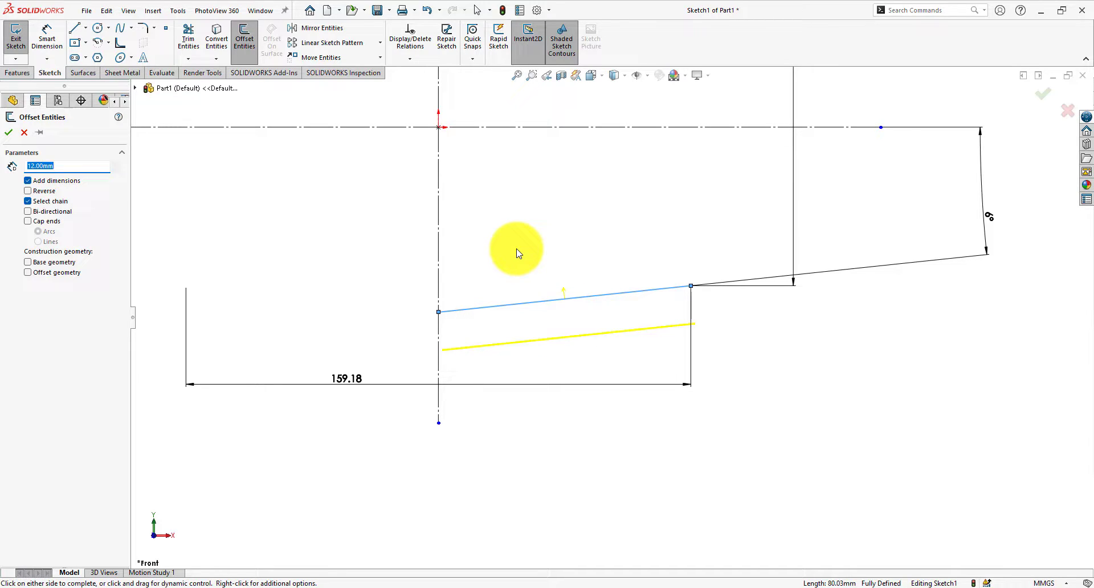
{"action": "scroll", "coordinate": [642, 292], "scroll_direction": "up", "scroll_amount": 3}
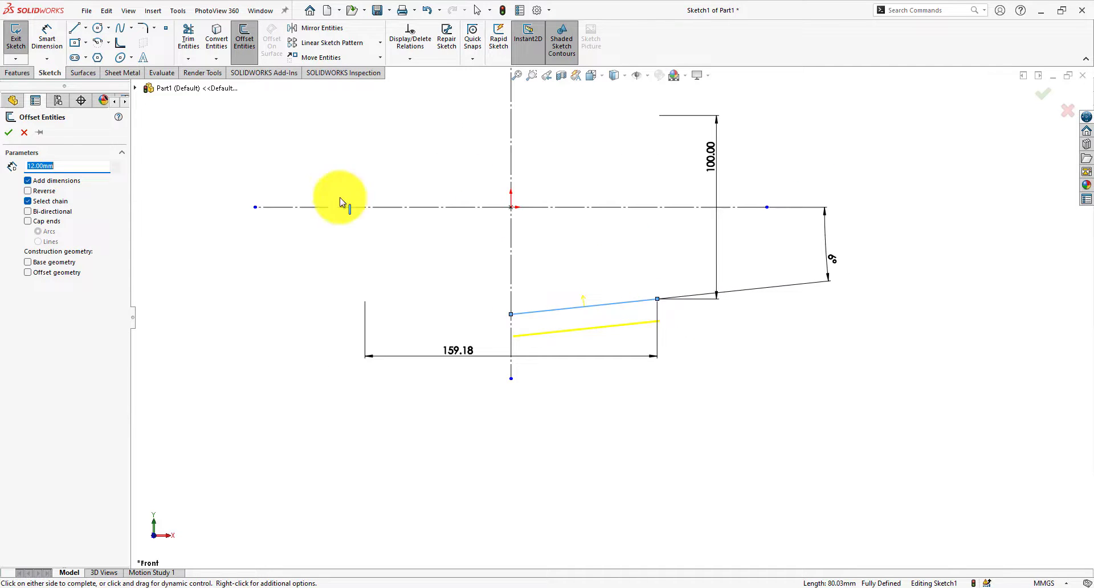
{"action": "left_click", "coordinate": [6, 135]}
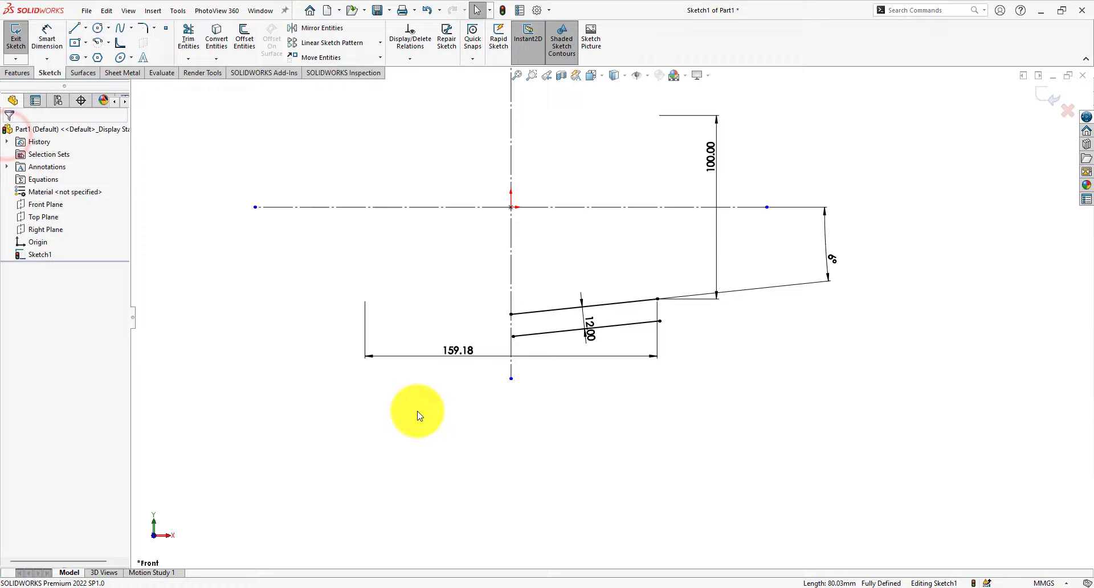
Step: Change the 159.18 width dimension to 300 and fit the sketch in view
{"action": "left_click", "coordinate": [454, 349]}
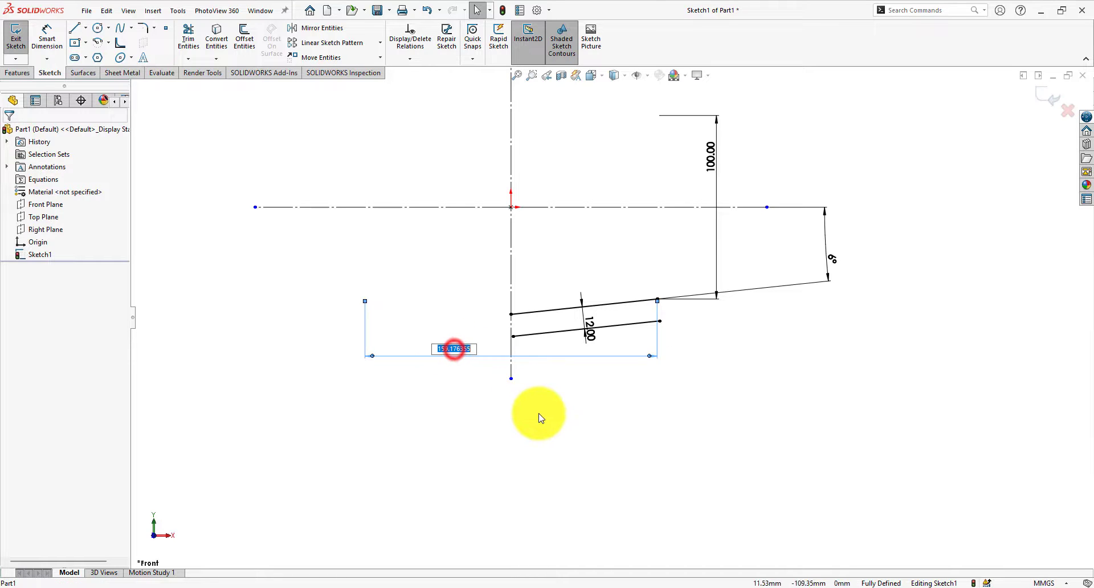
{"action": "key", "text": "Return"}
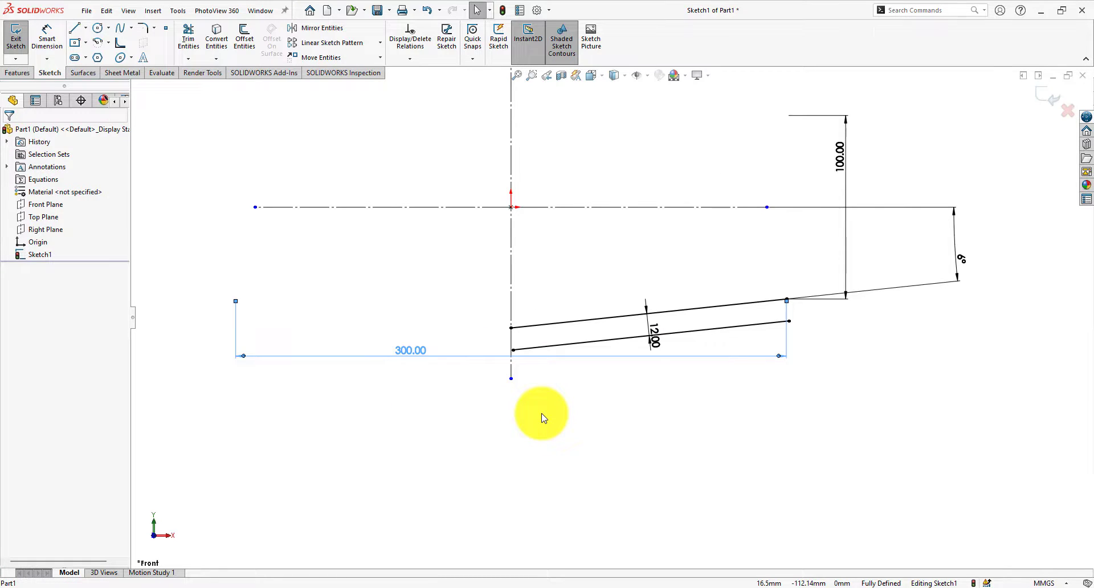
{"action": "left_click", "coordinate": [705, 379]}
{"action": "key", "text": "f"}
{"action": "scroll", "coordinate": [724, 353], "scroll_direction": "down", "scroll_amount": 4}
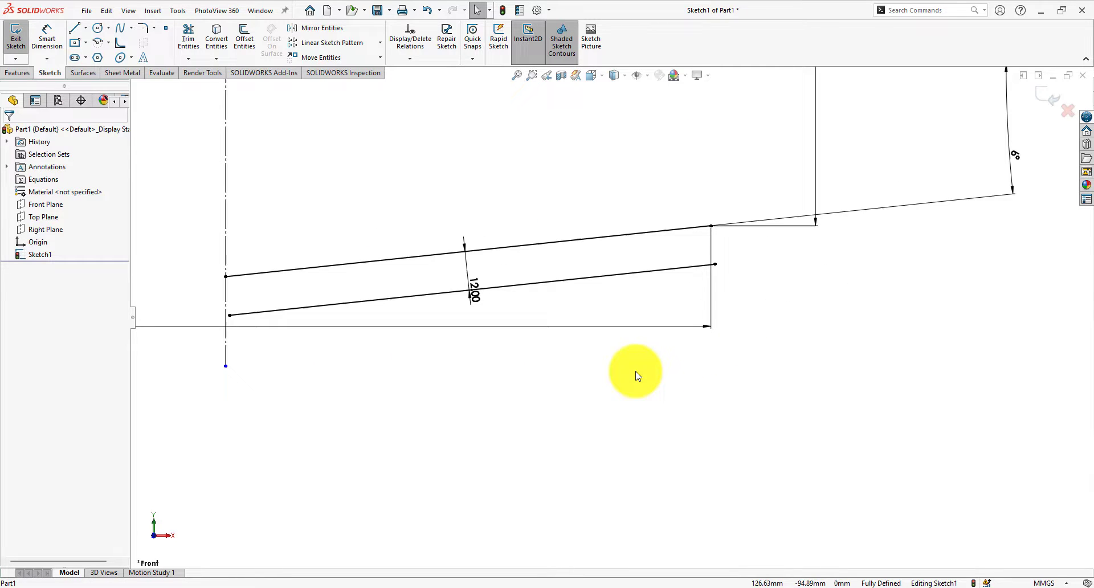
{"action": "scroll", "coordinate": [636, 373], "scroll_direction": "up", "scroll_amount": 3}
{"action": "scroll", "coordinate": [461, 340], "scroll_direction": "down", "scroll_amount": 2}
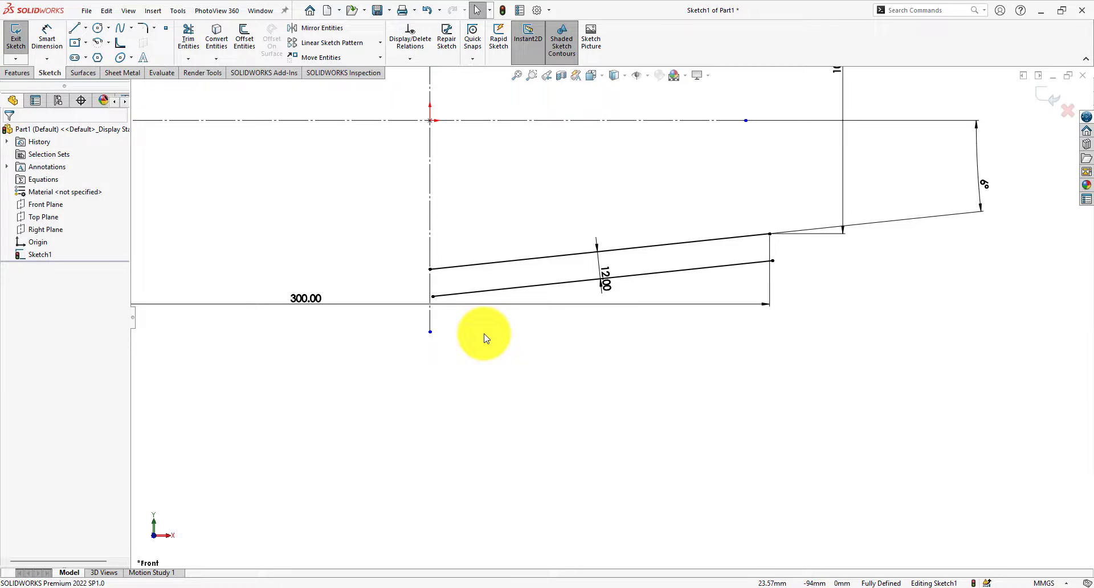
{"action": "key", "text": "z"}
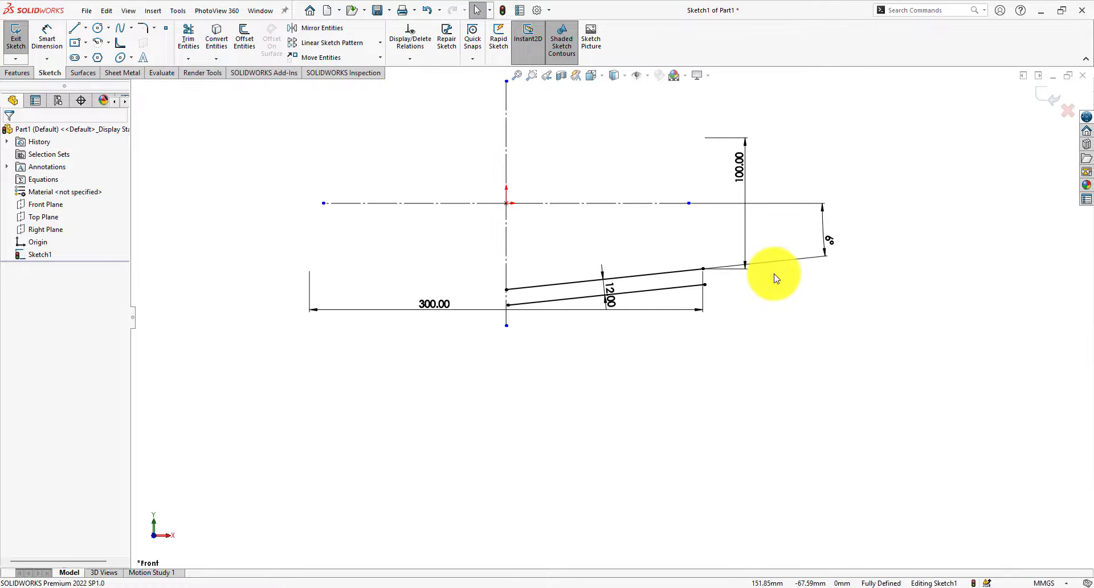
{"action": "scroll", "coordinate": [664, 245], "scroll_direction": "down", "scroll_amount": 2}
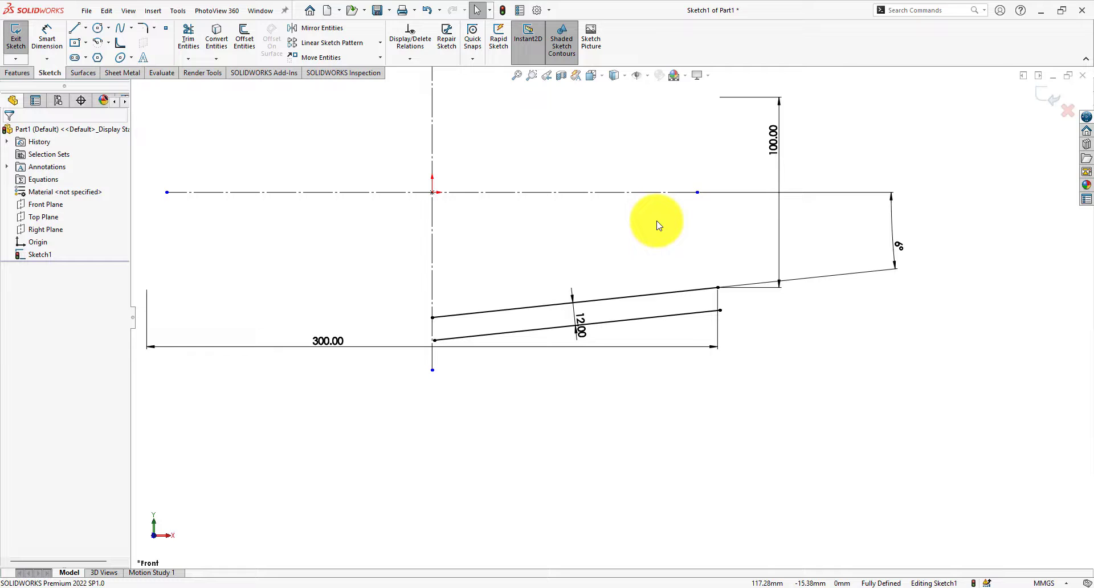
Step: Extend the horizontal centreline out to the far right line end
{"action": "left_click_drag", "start_coordinate": [700, 193], "coordinate": [924, 190]}
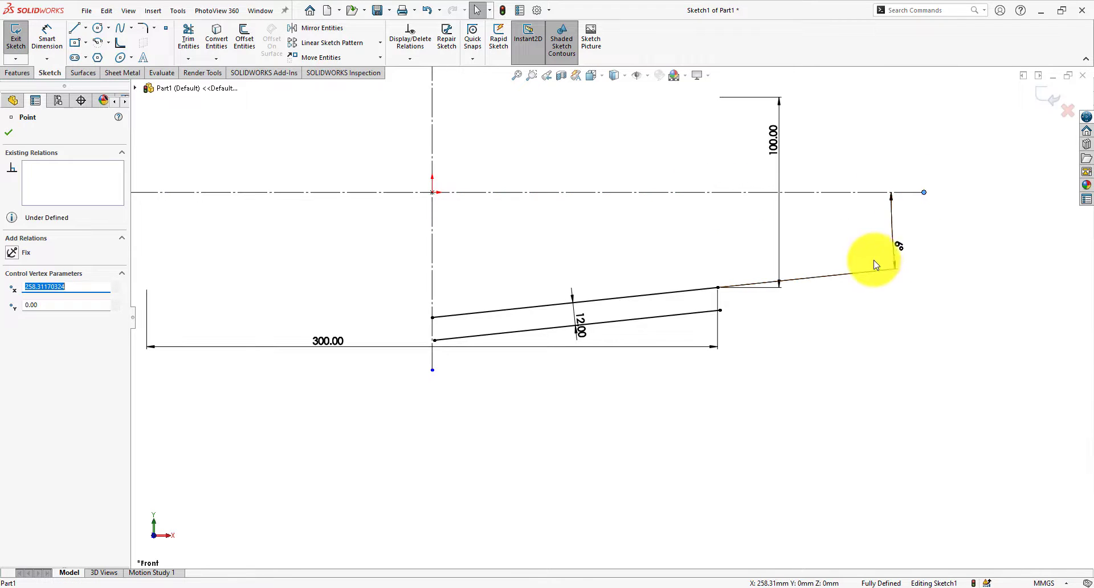
{"action": "left_click", "coordinate": [798, 352]}
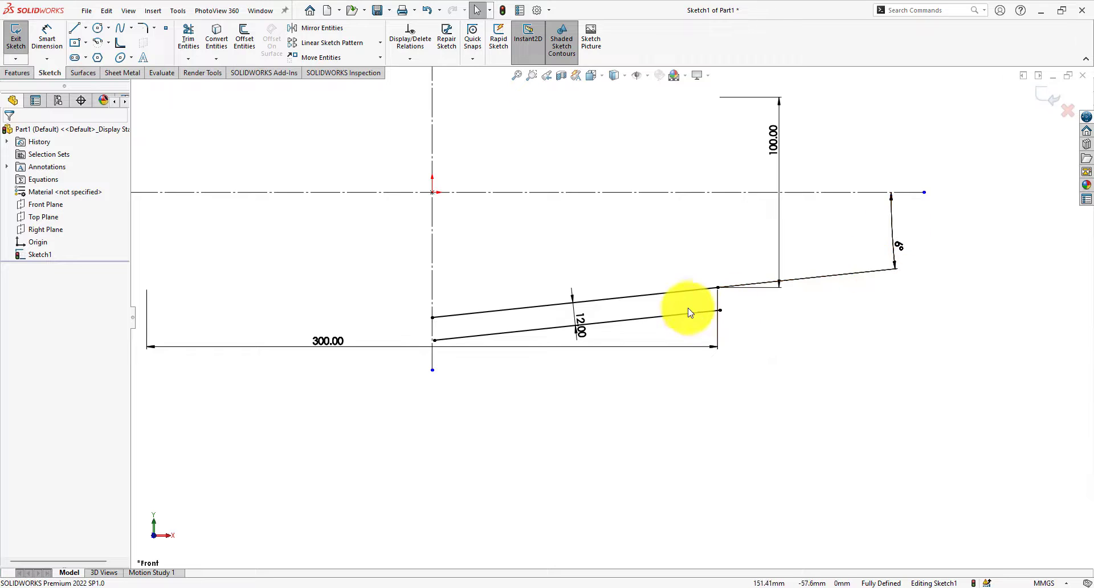
{"action": "scroll", "coordinate": [689, 310], "scroll_direction": "up", "scroll_amount": 3}
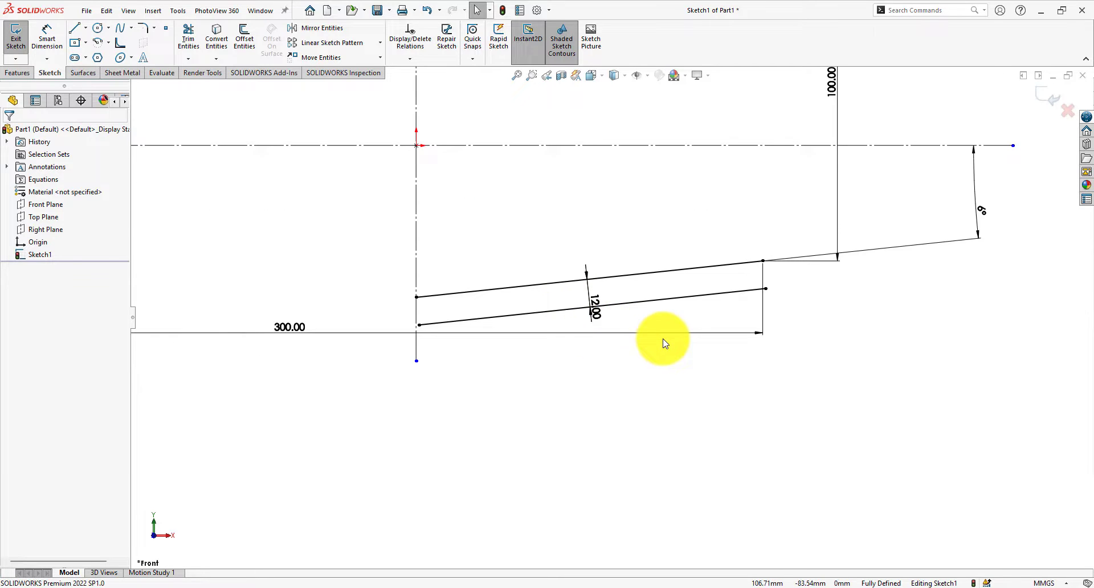
{"action": "scroll", "coordinate": [659, 322], "scroll_direction": "down", "scroll_amount": 3}
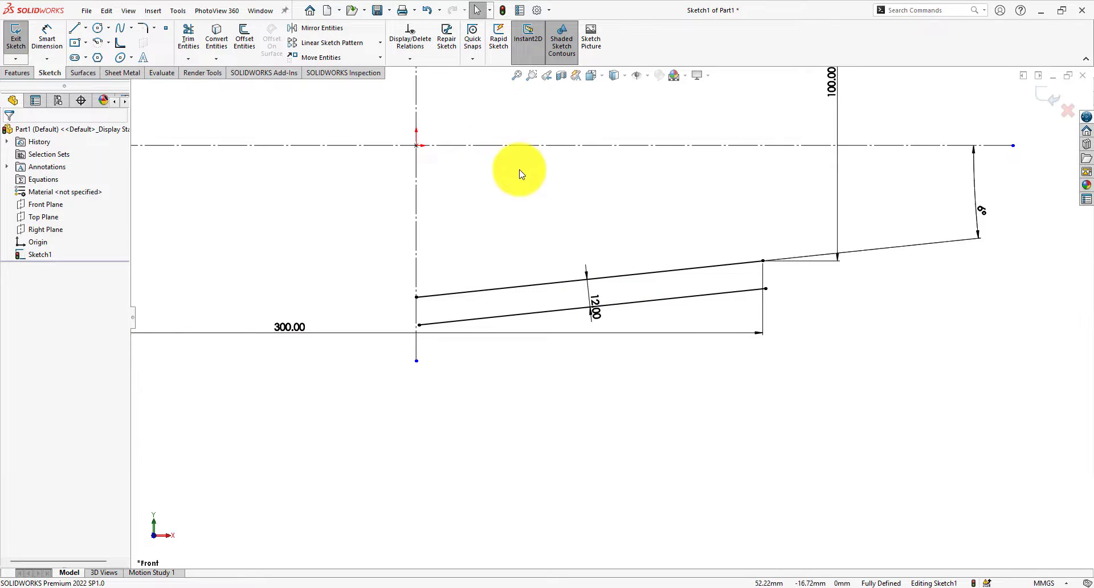
Step: Draw the step lines down from the offset line's corner, left, and up to the lower sloped line
{"action": "left_click", "coordinate": [74, 28]}
{"action": "left_click", "coordinate": [763, 261]}
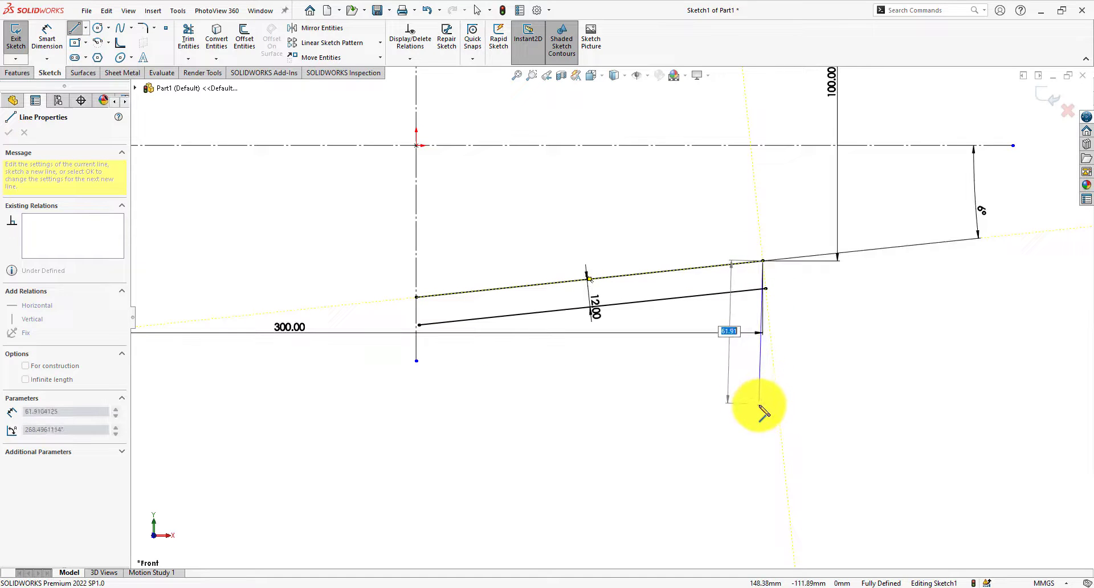
{"action": "left_click", "coordinate": [763, 407]}
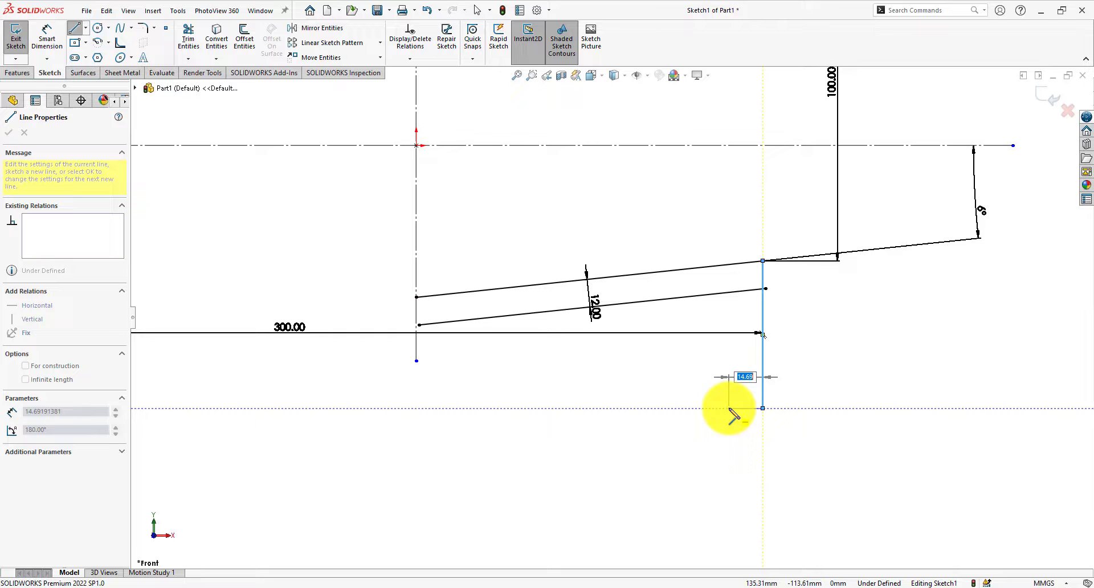
{"action": "left_click", "coordinate": [729, 408]}
{"action": "left_click", "coordinate": [728, 293]}
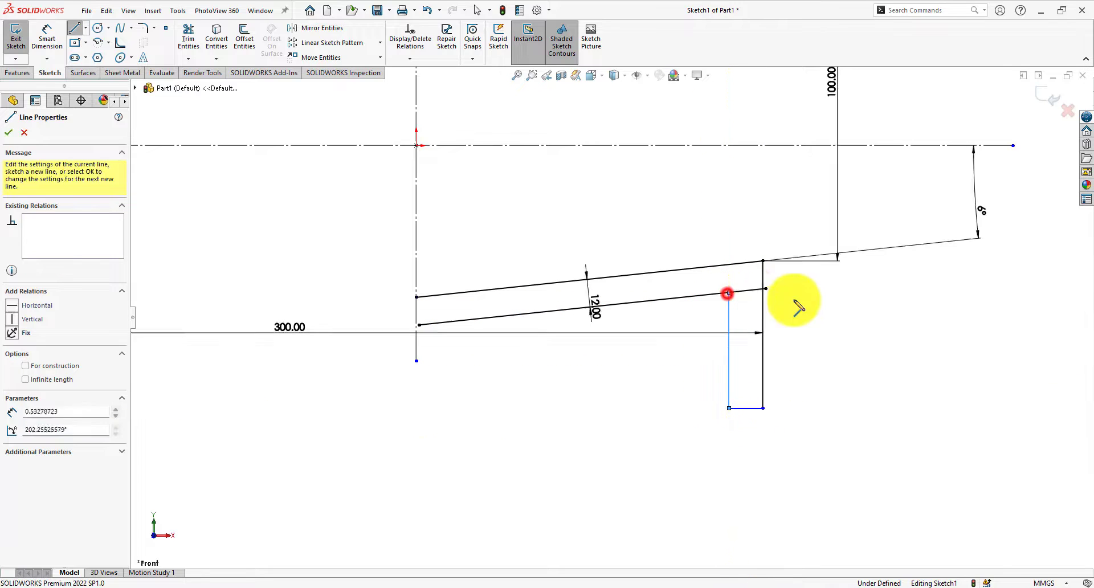
{"action": "right_click", "coordinate": [875, 304]}
{"action": "left_click", "coordinate": [908, 310]}
{"action": "scroll", "coordinate": [733, 371], "scroll_direction": "up", "scroll_amount": 2}
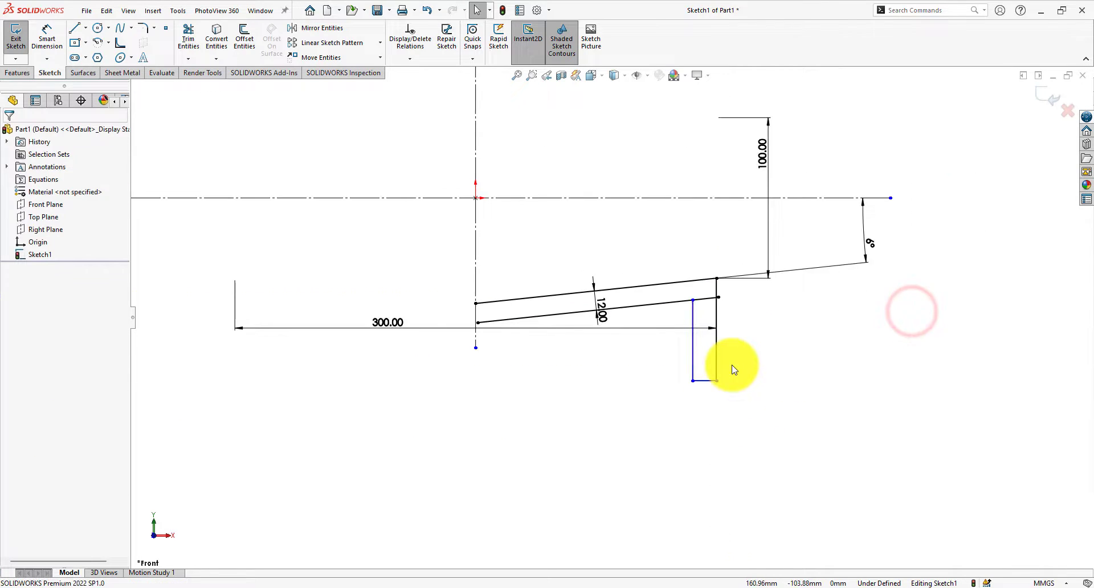
{"action": "scroll", "coordinate": [733, 370], "scroll_direction": "down", "scroll_amount": 3}
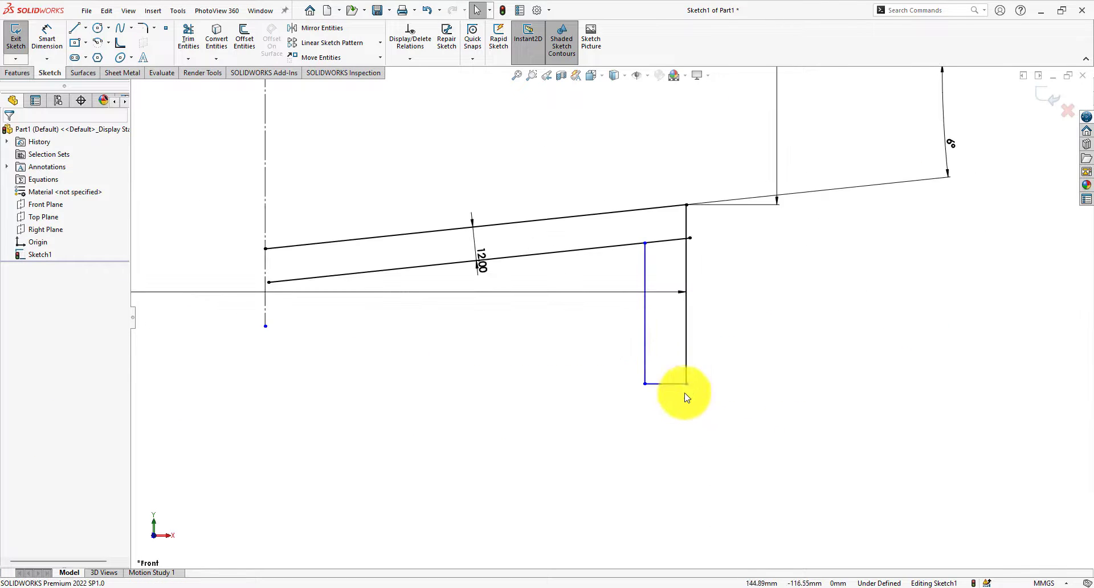
Step: Set the short bottom step line to 20 mm long
{"action": "left_click", "coordinate": [48, 31]}
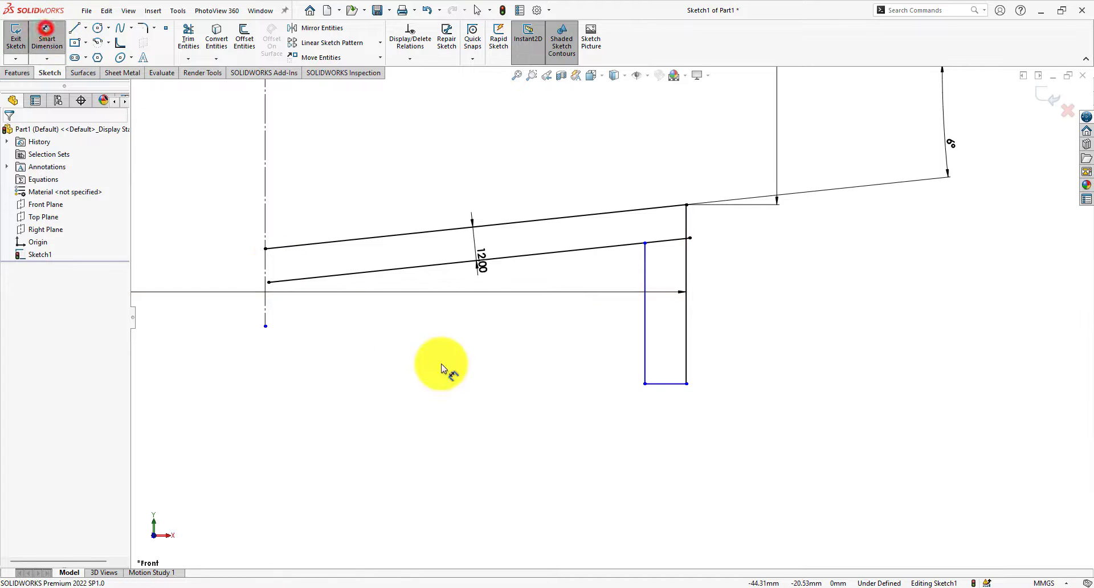
{"action": "left_click", "coordinate": [672, 384]}
{"action": "left_click", "coordinate": [662, 412]}
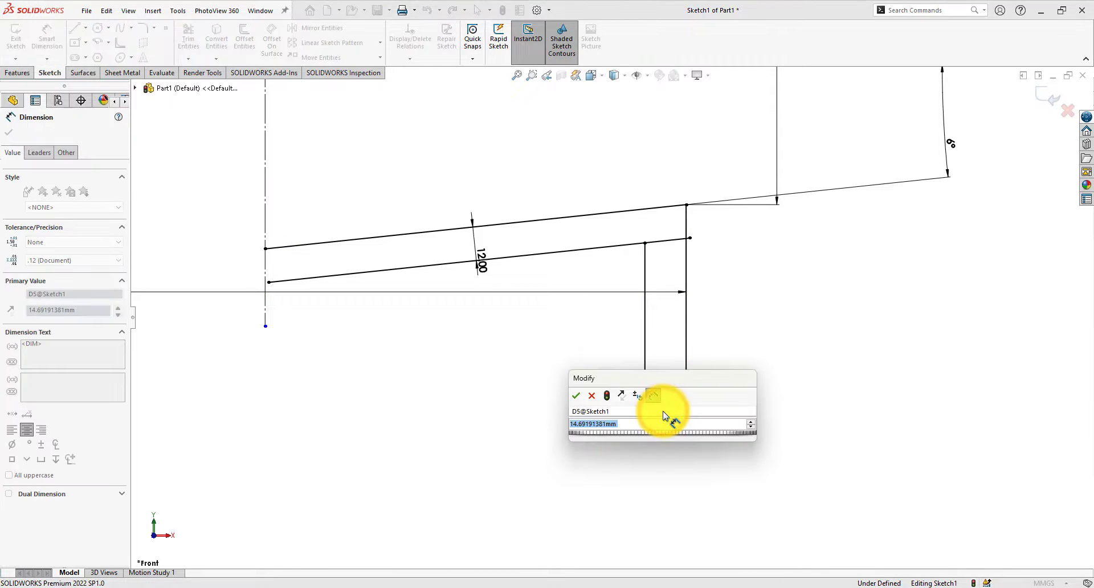
{"action": "type", "text": "20"}
{"action": "key", "text": "Return"}
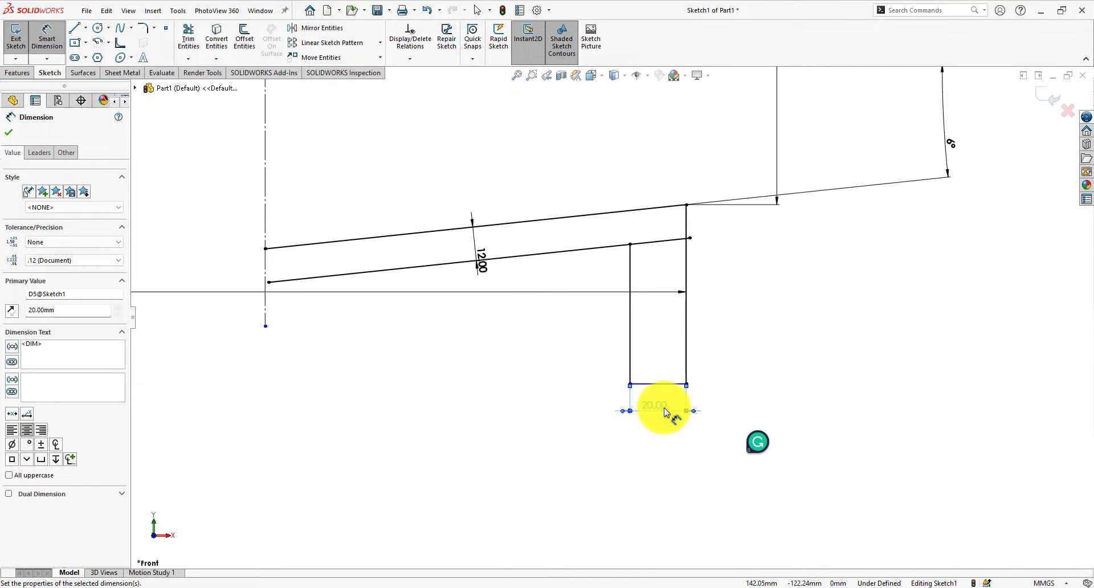
Step: Dimension the centreline to the bottom line as a 200 mm doubled distance
{"action": "scroll", "coordinate": [741, 322], "scroll_direction": "up", "scroll_amount": 3}
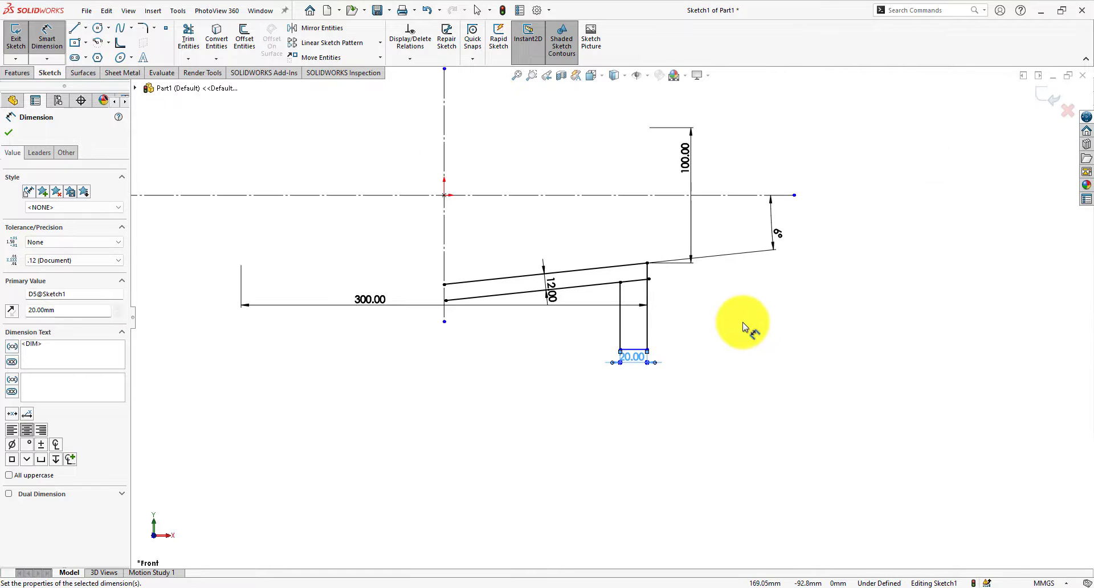
{"action": "left_click", "coordinate": [730, 196]}
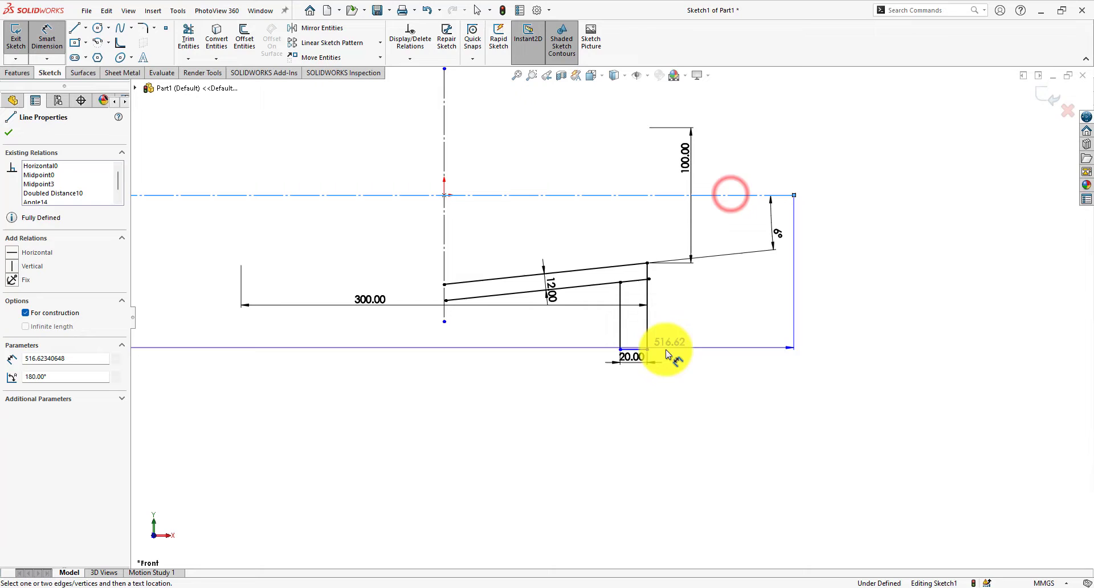
{"action": "left_click", "coordinate": [635, 347]}
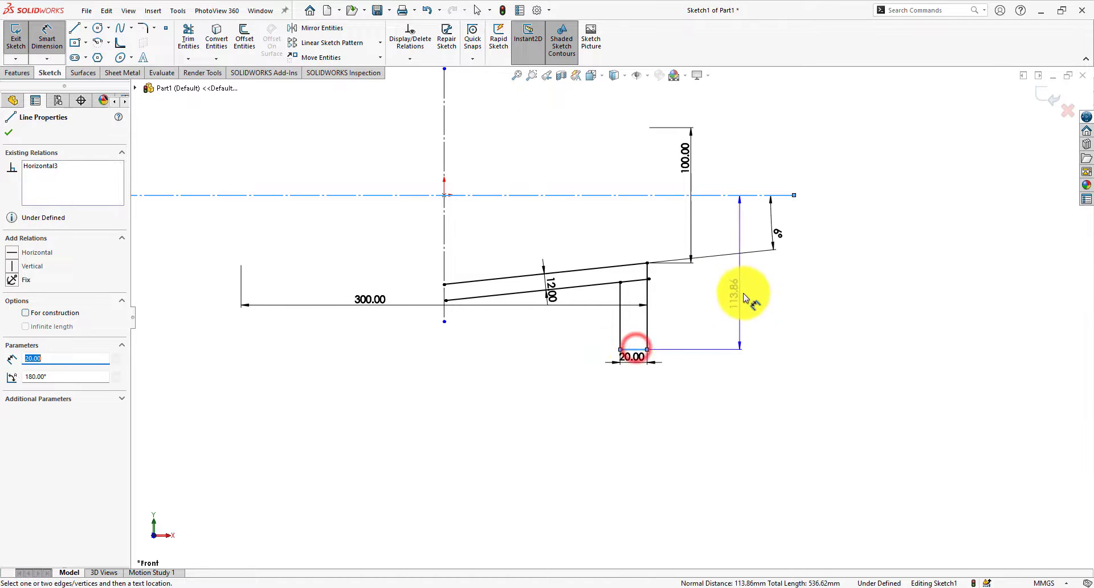
{"action": "key", "text": "z"}
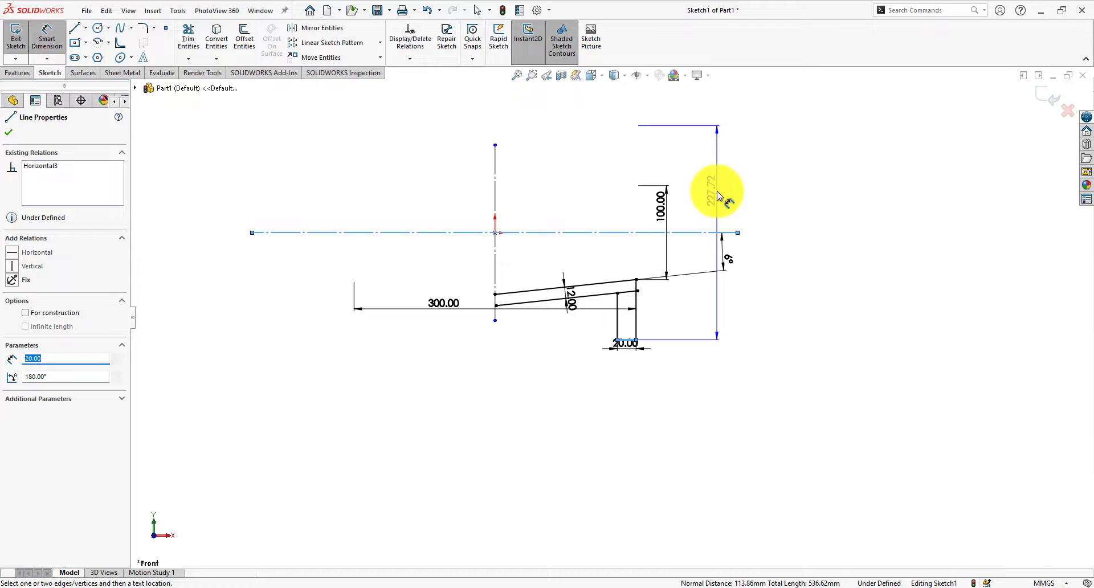
{"action": "left_click", "coordinate": [717, 193]}
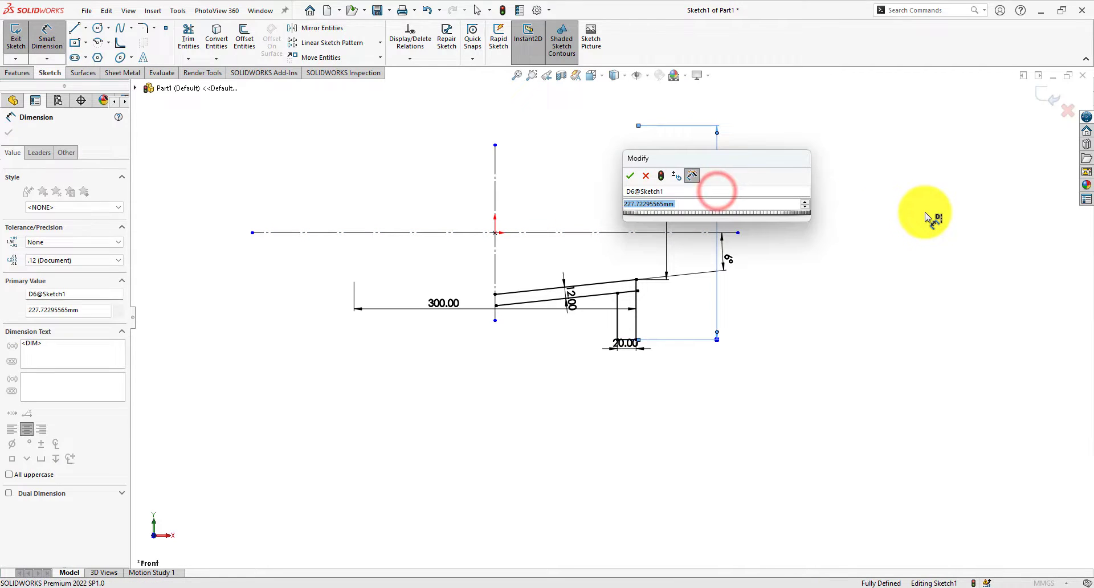
{"action": "left_click_drag", "start_coordinate": [713, 163], "coordinate": [882, 163]}
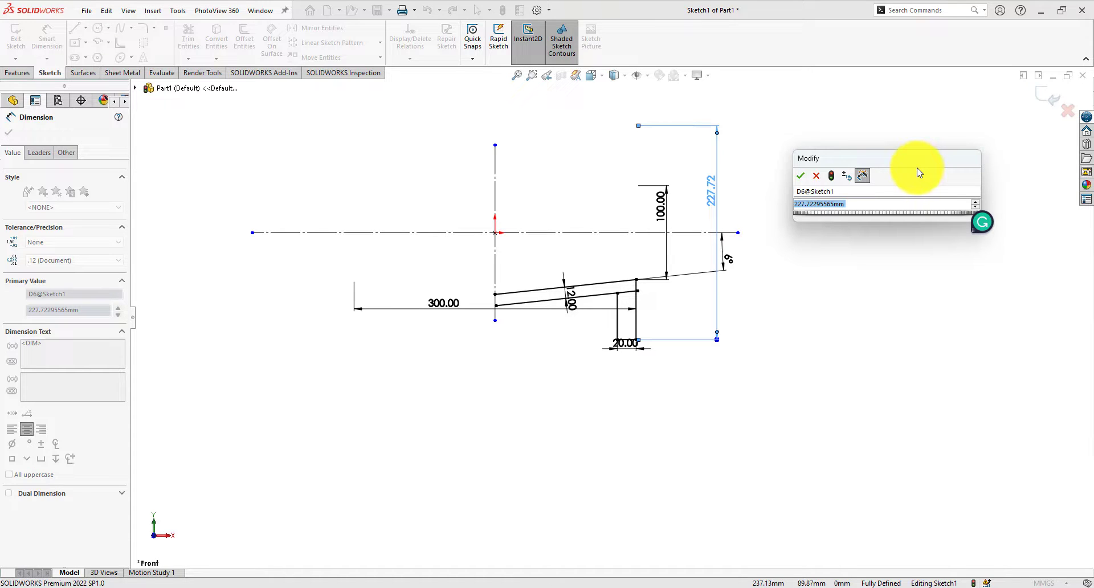
{"action": "type", "text": "200"}
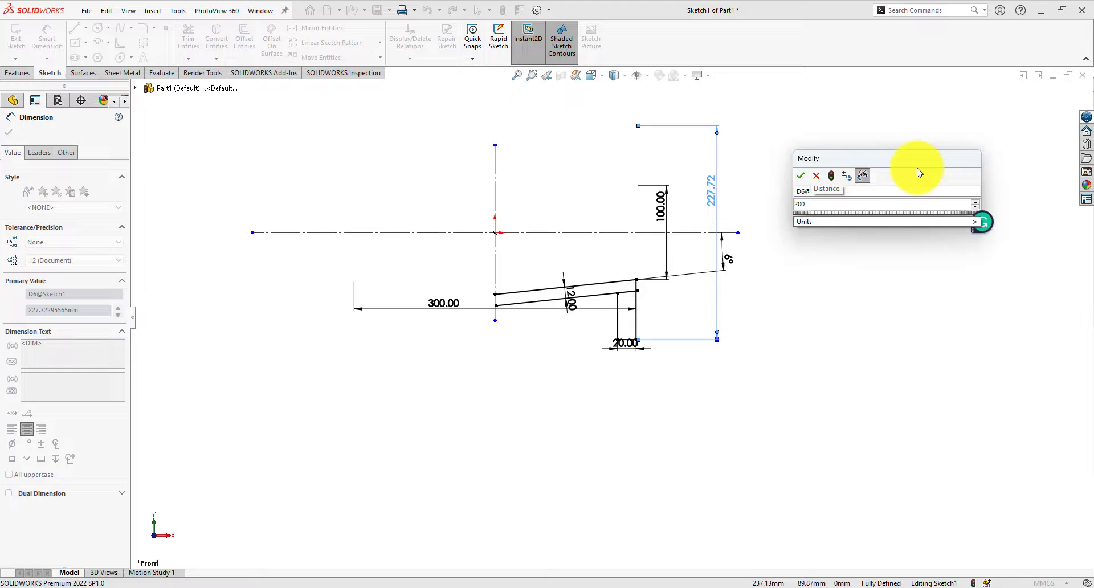
{"action": "key", "text": "Return"}
{"action": "scroll", "coordinate": [586, 320], "scroll_direction": "up", "scroll_amount": 2}
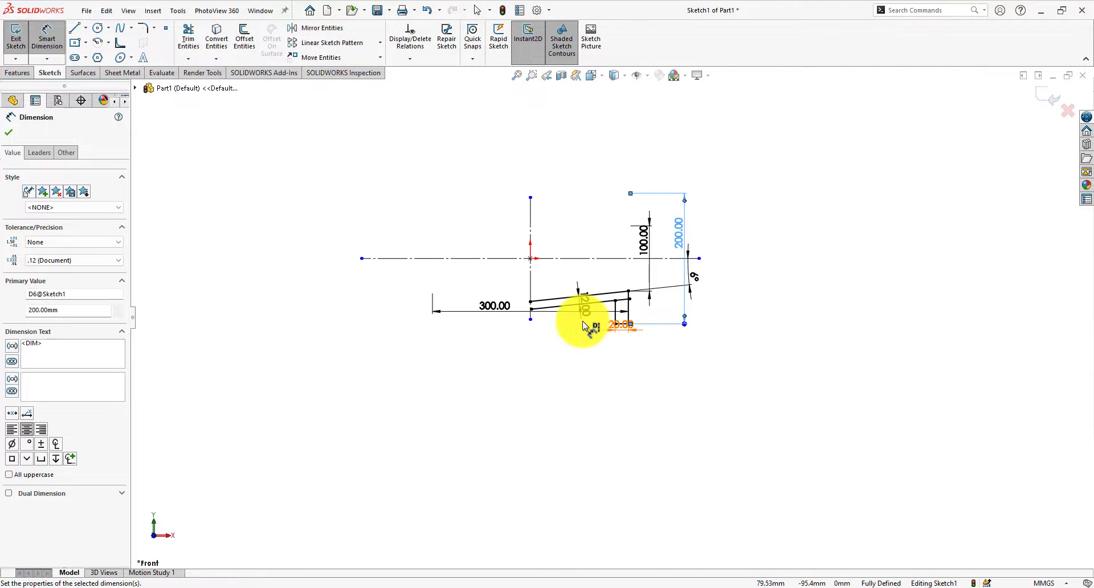
{"action": "scroll", "coordinate": [583, 321], "scroll_direction": "down", "scroll_amount": 4}
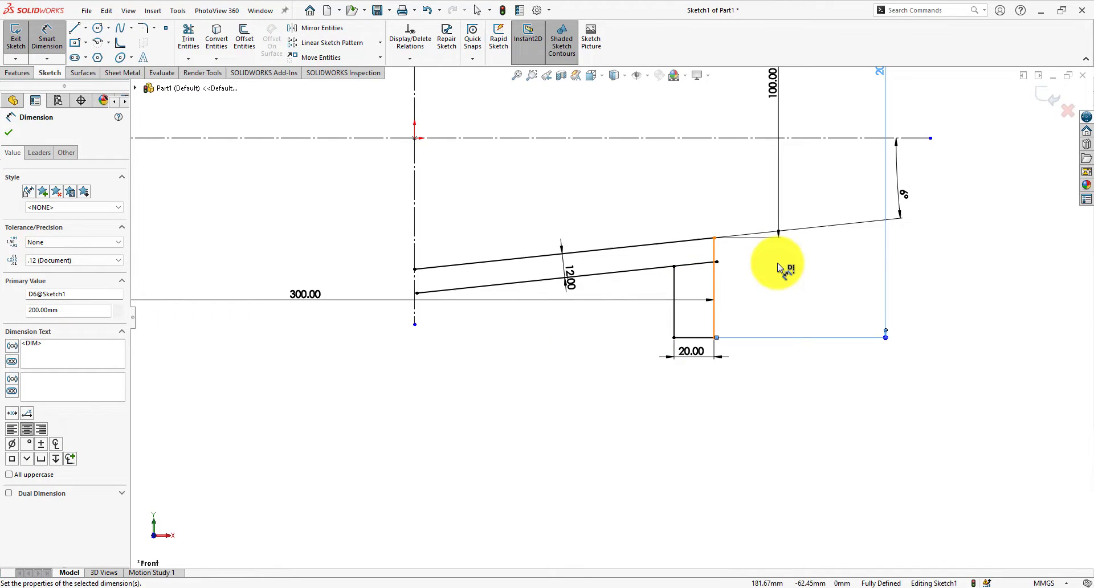
{"action": "key", "text": "Escape"}
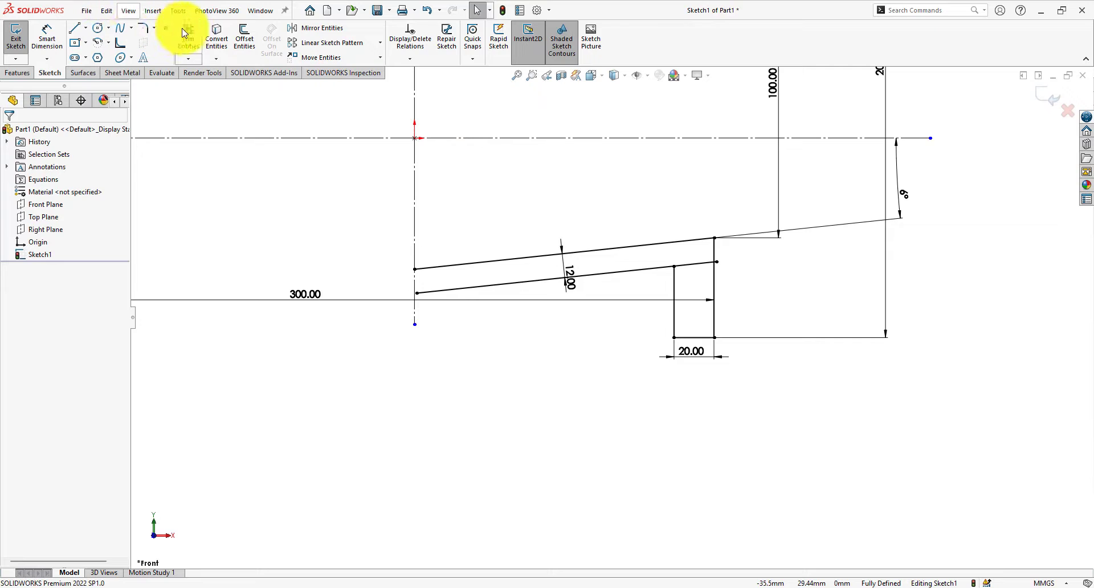
Step: Trim the lower sloped line's overhang at the 20.00 step
{"action": "left_click", "coordinate": [199, 32]}
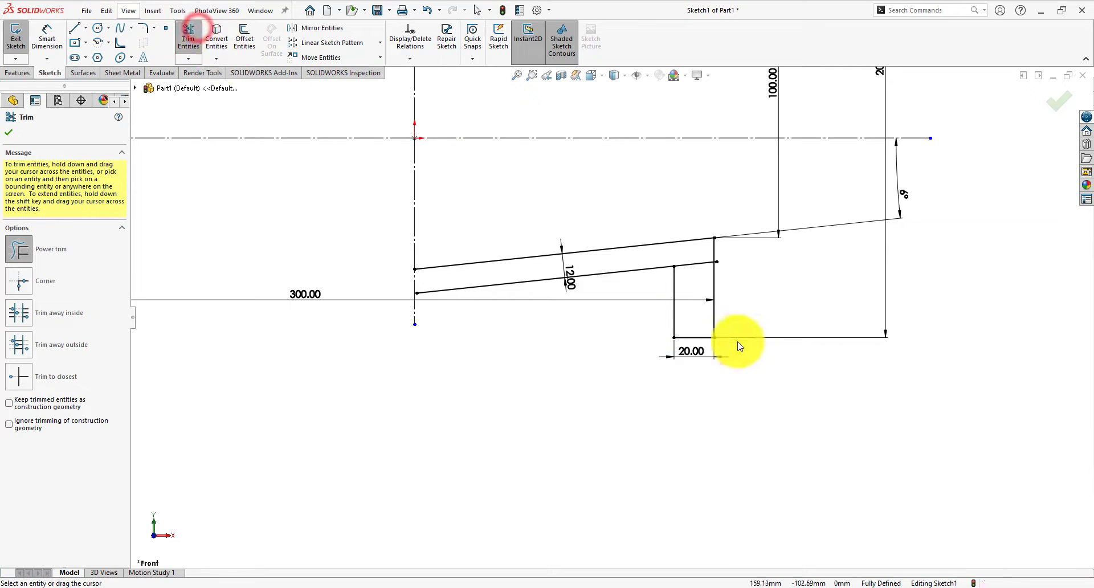
{"action": "left_click", "coordinate": [698, 264]}
{"action": "left_click", "coordinate": [696, 255]}
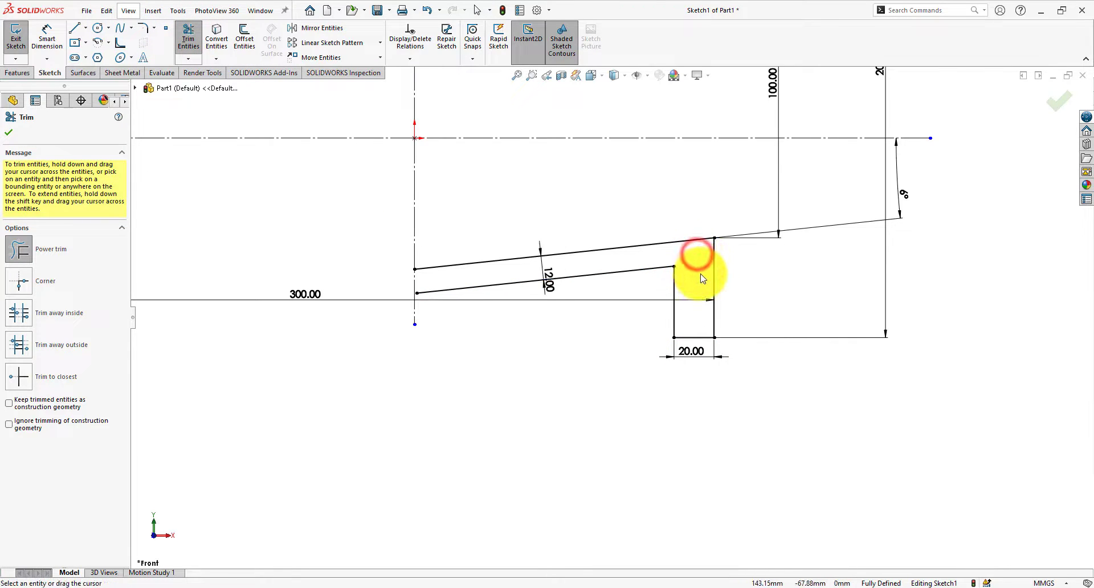
{"action": "scroll", "coordinate": [699, 269], "scroll_direction": "up", "scroll_amount": 2}
{"action": "scroll", "coordinate": [640, 313], "scroll_direction": "down", "scroll_amount": 5}
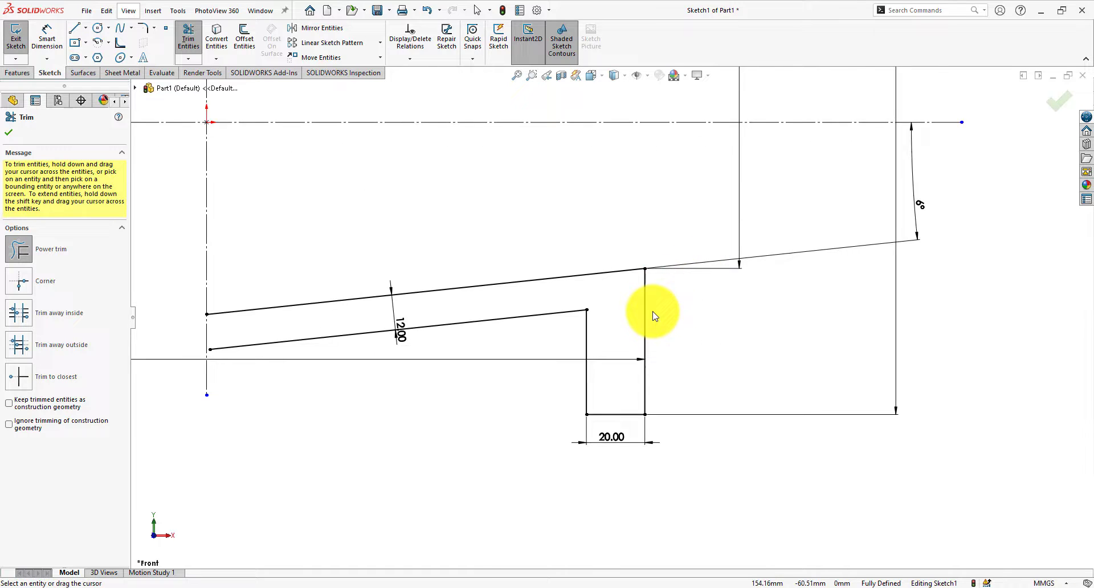
{"action": "scroll", "coordinate": [570, 336], "scroll_direction": "up", "scroll_amount": 5}
{"action": "scroll", "coordinate": [410, 367], "scroll_direction": "down", "scroll_amount": 3}
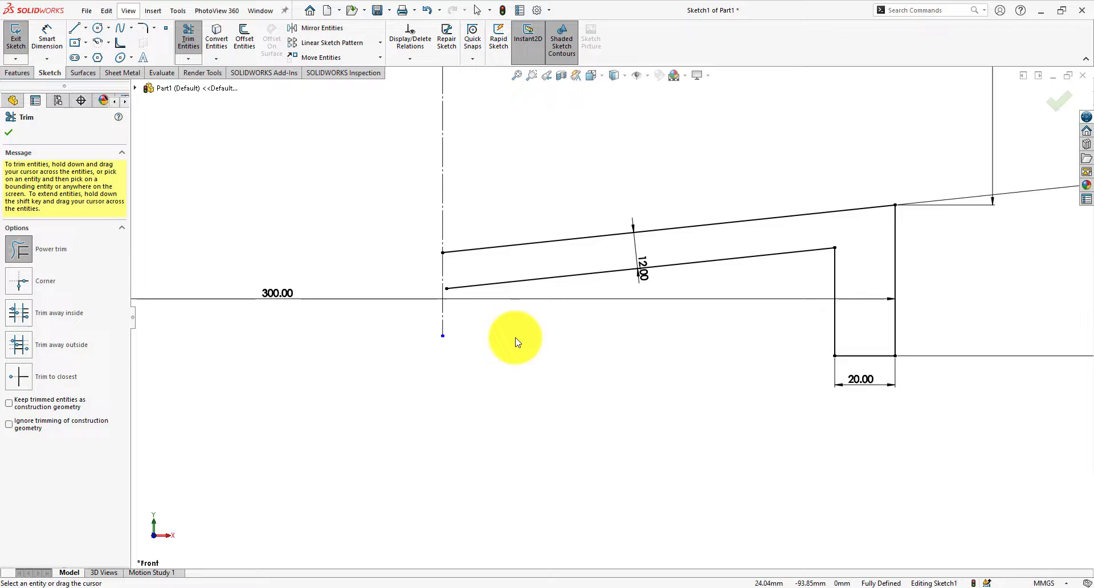
{"action": "scroll", "coordinate": [516, 341], "scroll_direction": "down", "scroll_amount": 2}
{"action": "key", "text": "Escape"}
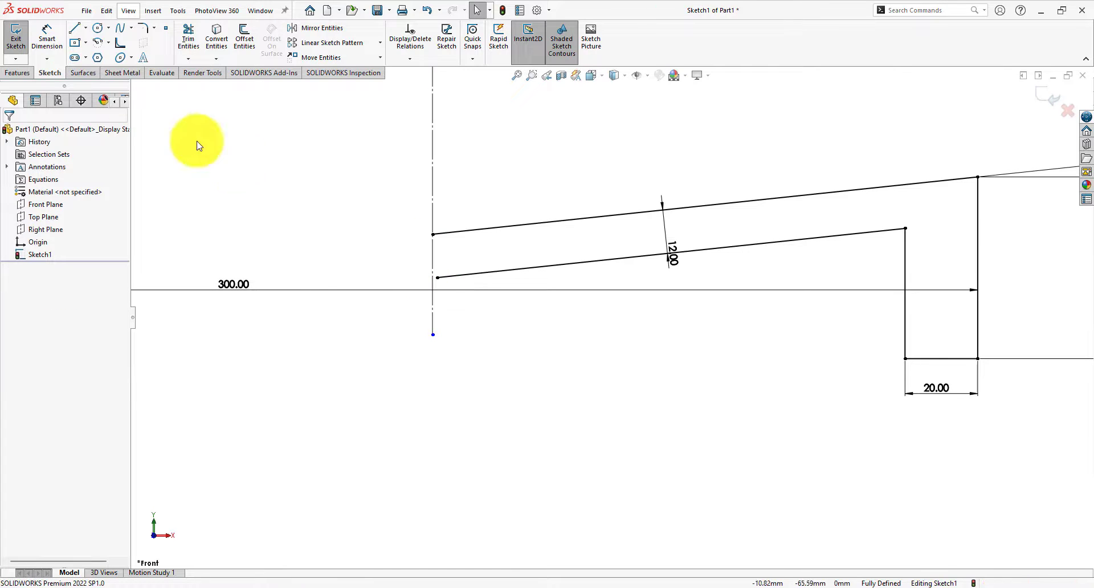
Step: Extend the lower sloped line's left end to meet the vertical centreline
{"action": "left_click", "coordinate": [188, 58]}
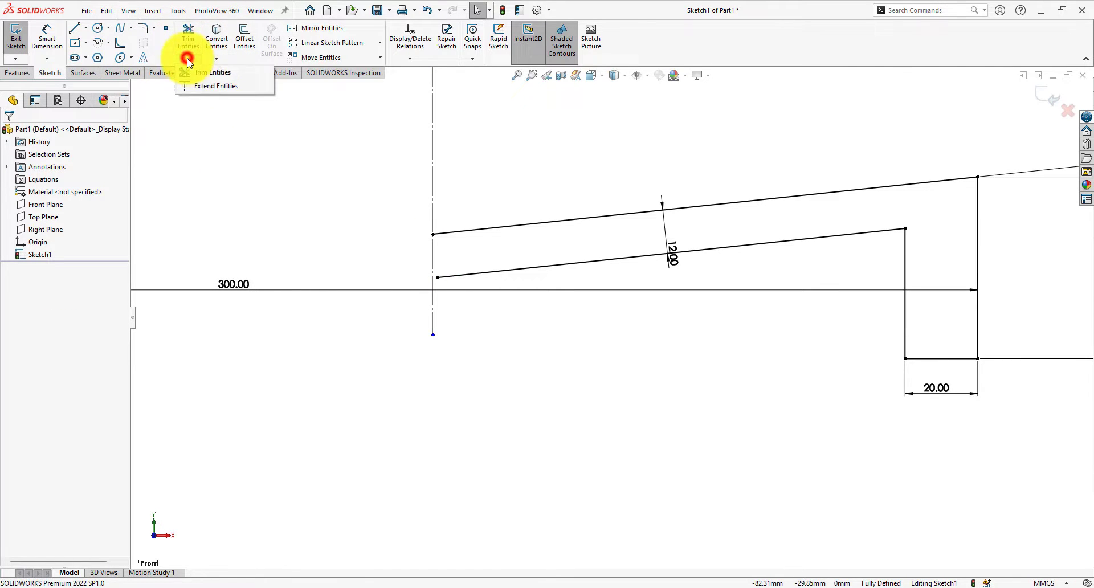
{"action": "left_click", "coordinate": [207, 85]}
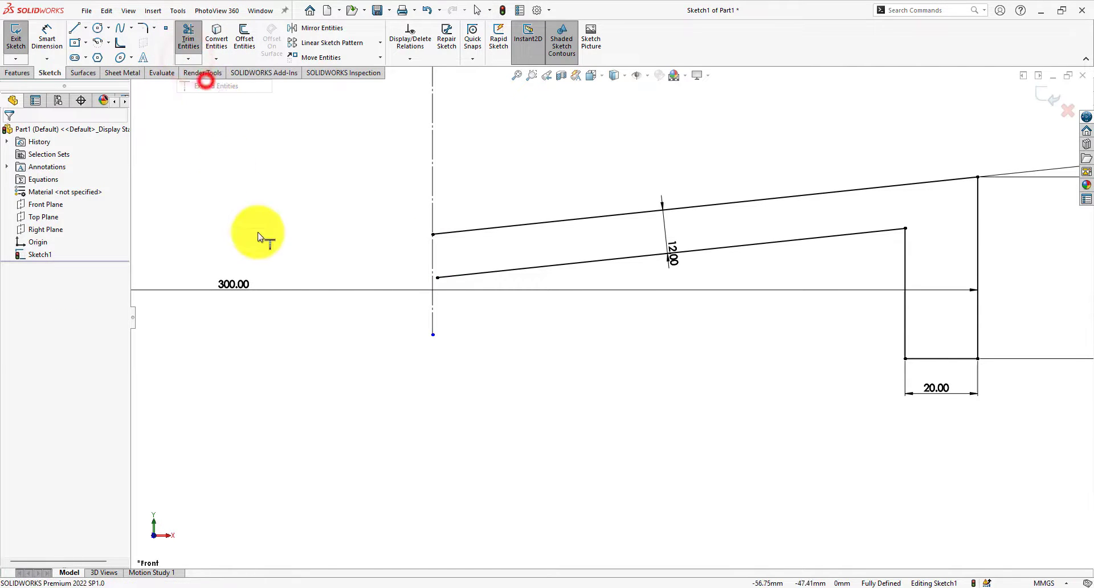
{"action": "left_click", "coordinate": [431, 312]}
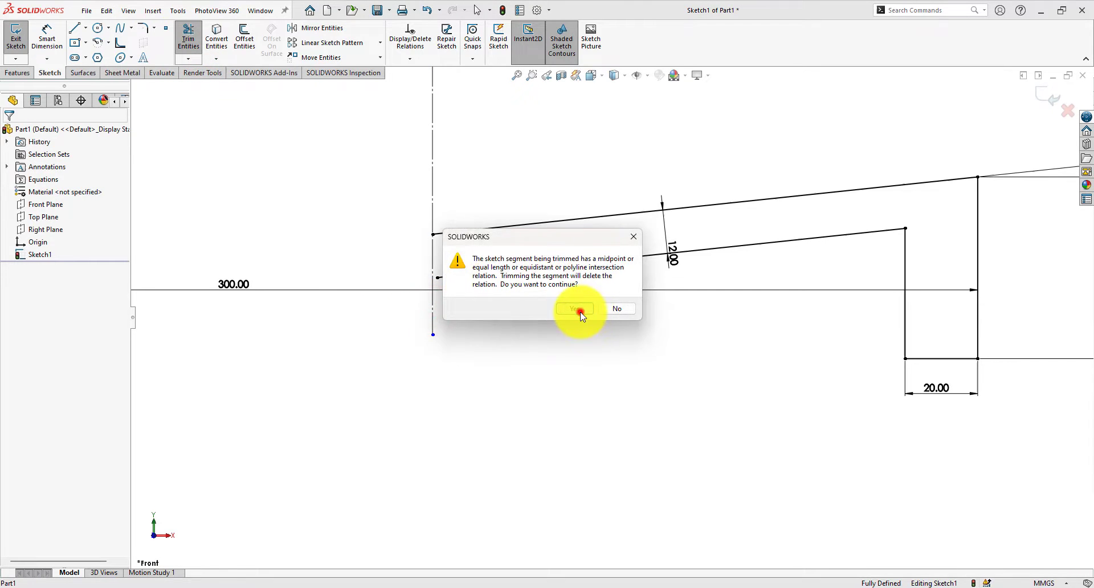
{"action": "left_click", "coordinate": [577, 310]}
{"action": "left_click", "coordinate": [627, 300]}
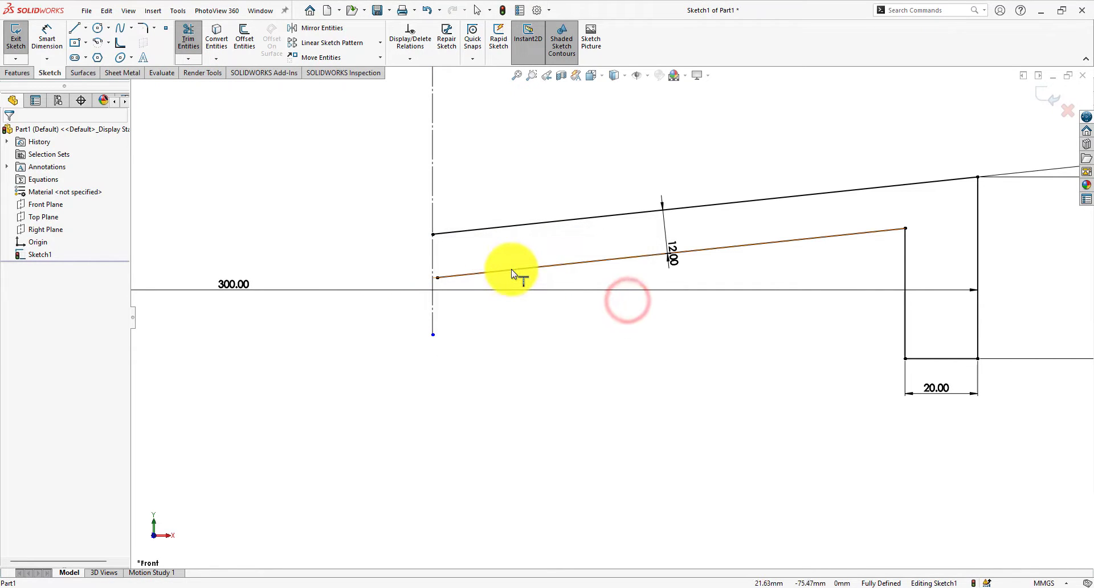
{"action": "left_click", "coordinate": [511, 269]}
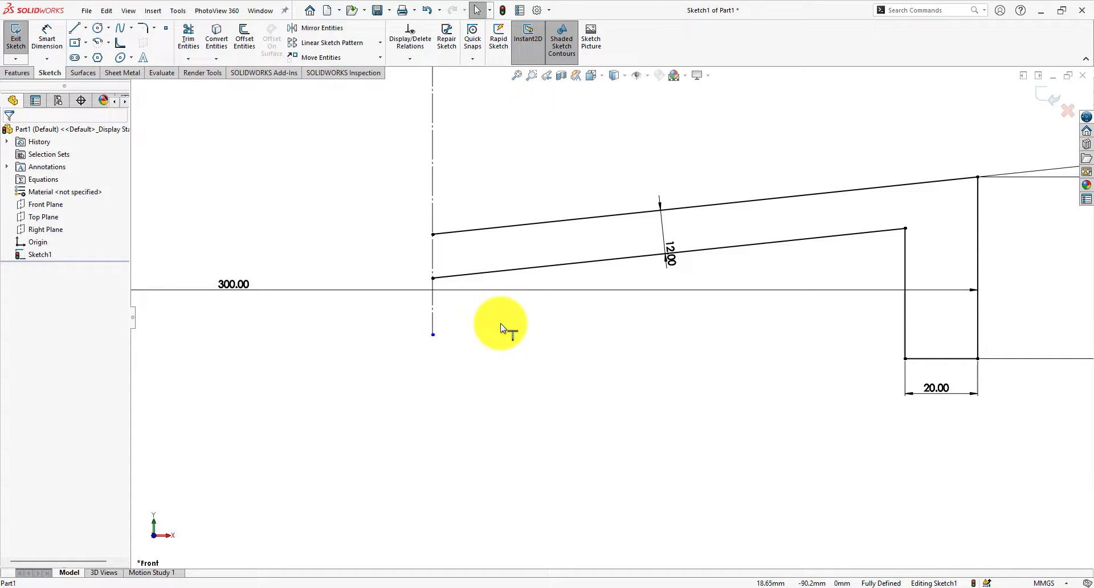
{"action": "scroll", "coordinate": [500, 323], "scroll_direction": "up", "scroll_amount": 3}
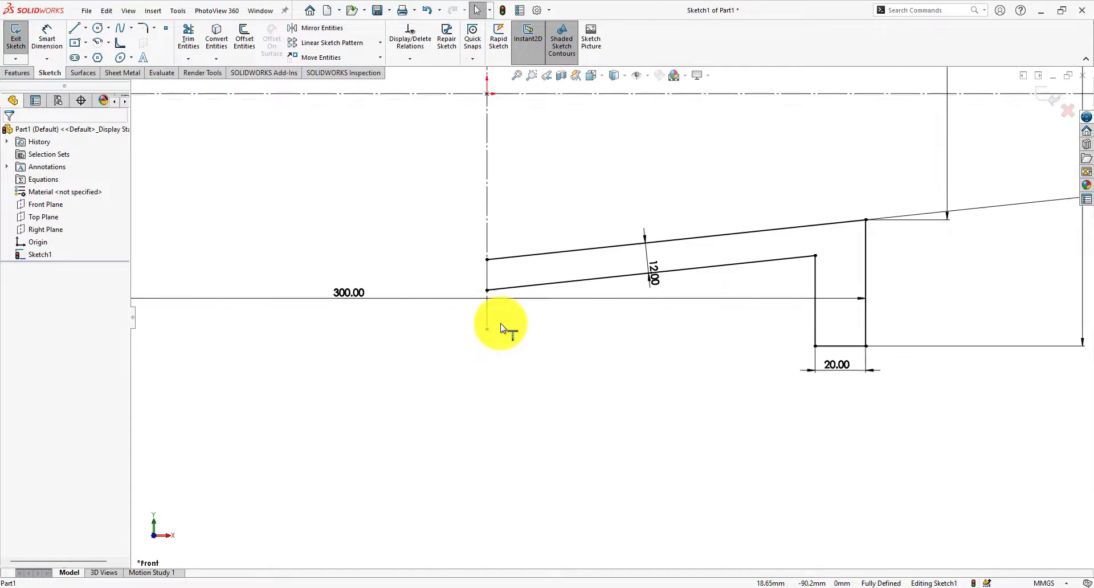
{"action": "left_click", "coordinate": [512, 350]}
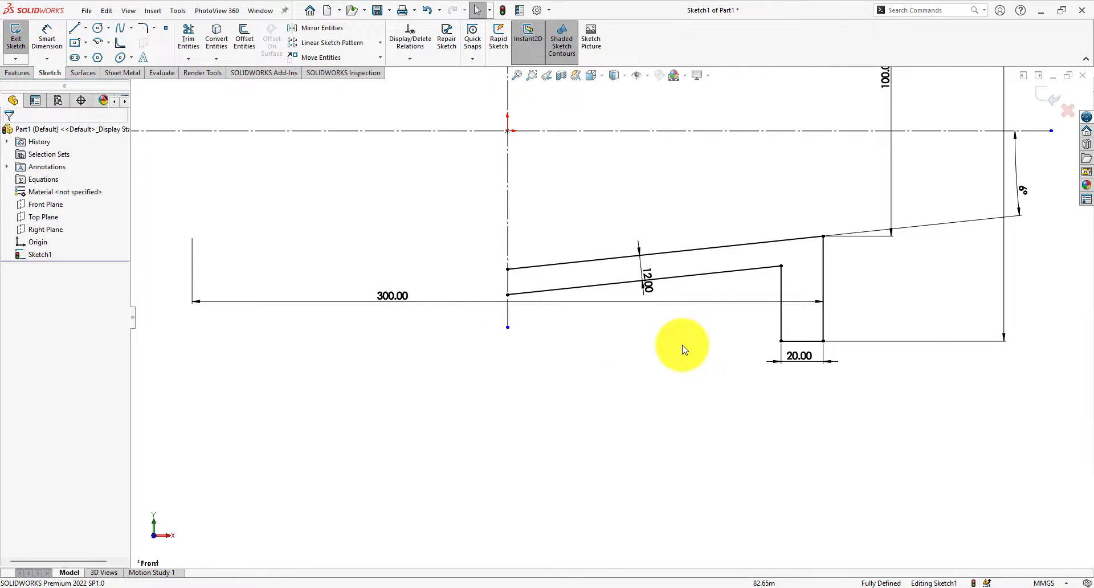
{"action": "scroll", "coordinate": [686, 344], "scroll_direction": "up", "scroll_amount": 2}
{"action": "scroll", "coordinate": [803, 353], "scroll_direction": "down", "scroll_amount": 3}
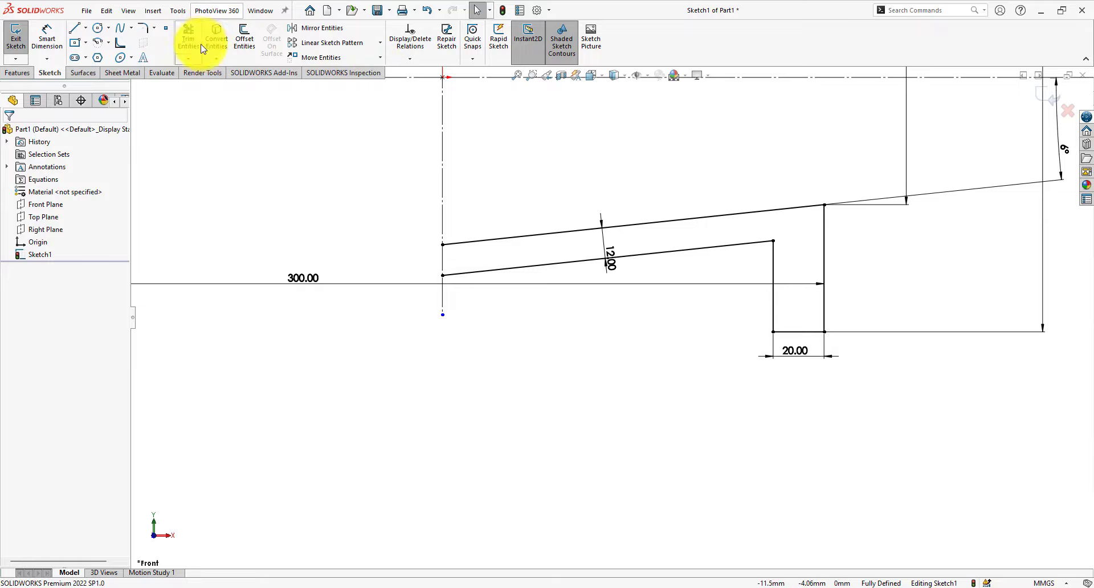
Step: Fillet the lower sloped line's corner at the 20.00 step with a 5 mm radius
{"action": "left_click", "coordinate": [147, 30]}
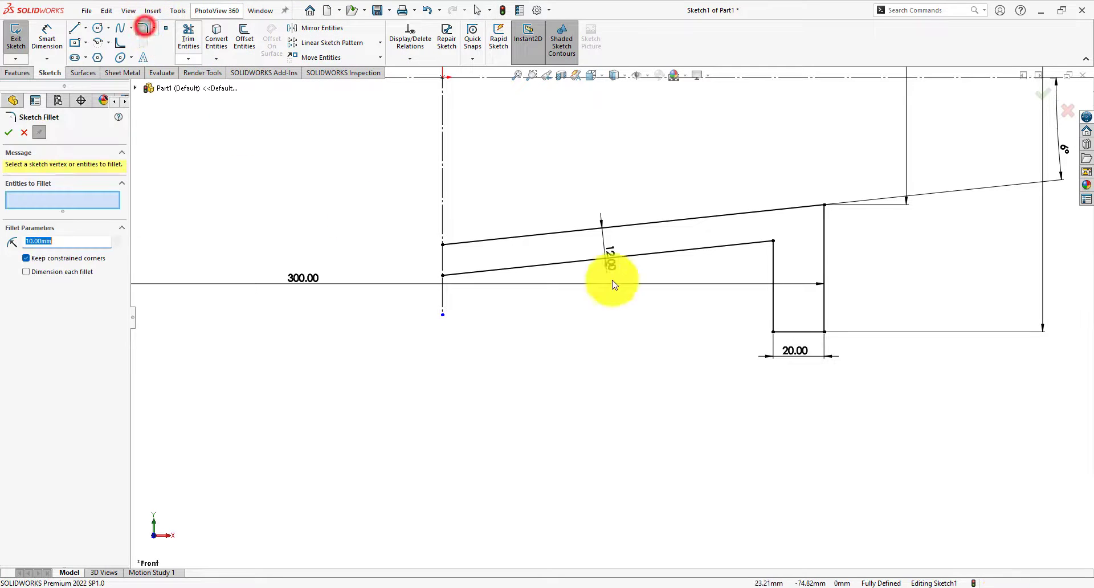
{"action": "left_click", "coordinate": [772, 242]}
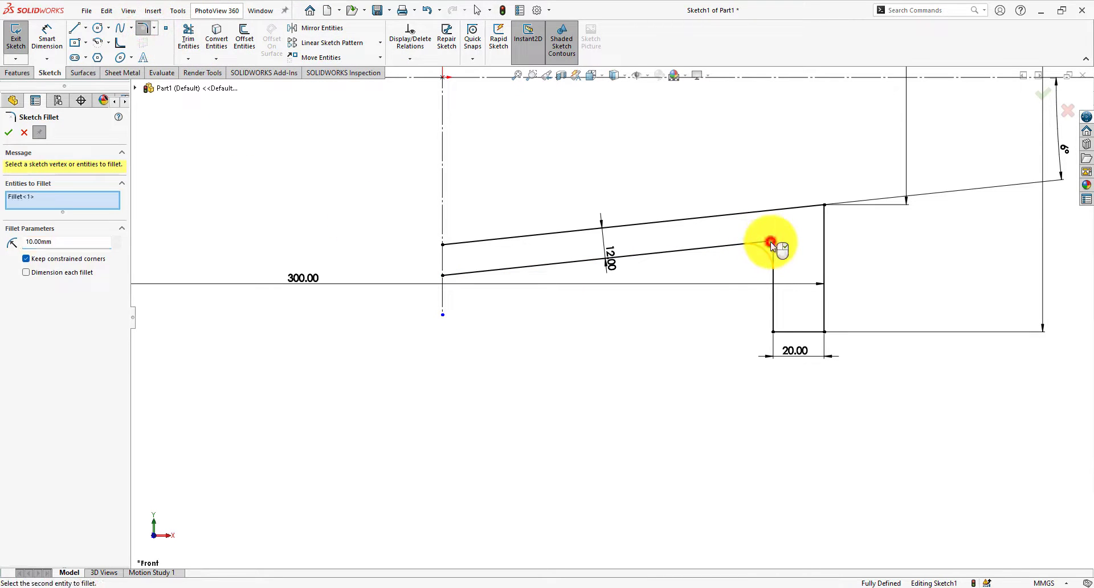
{"action": "double_click", "coordinate": [71, 242]}
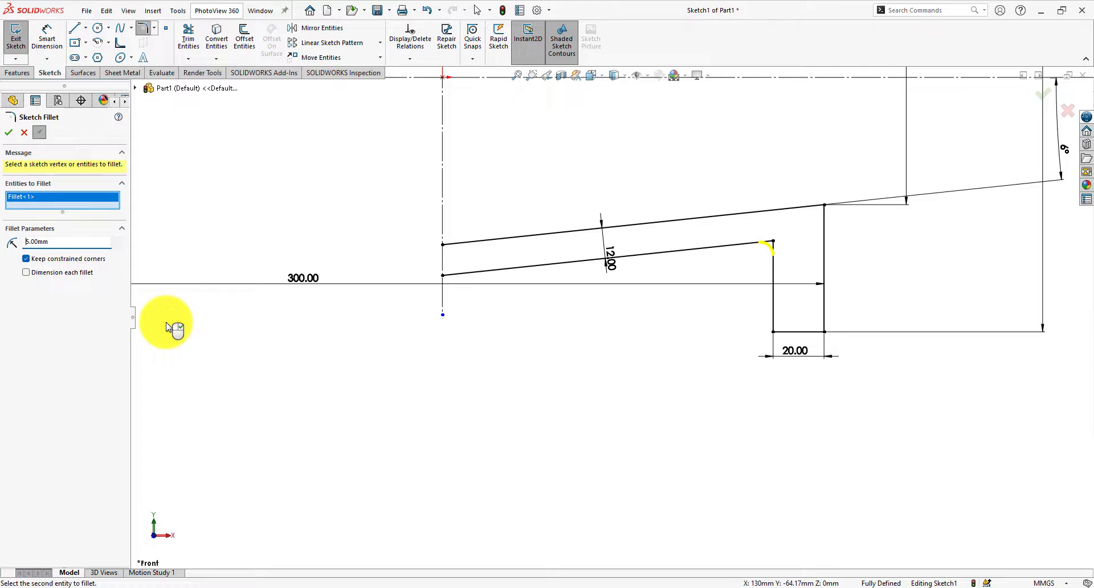
{"action": "right_click", "coordinate": [573, 364]}
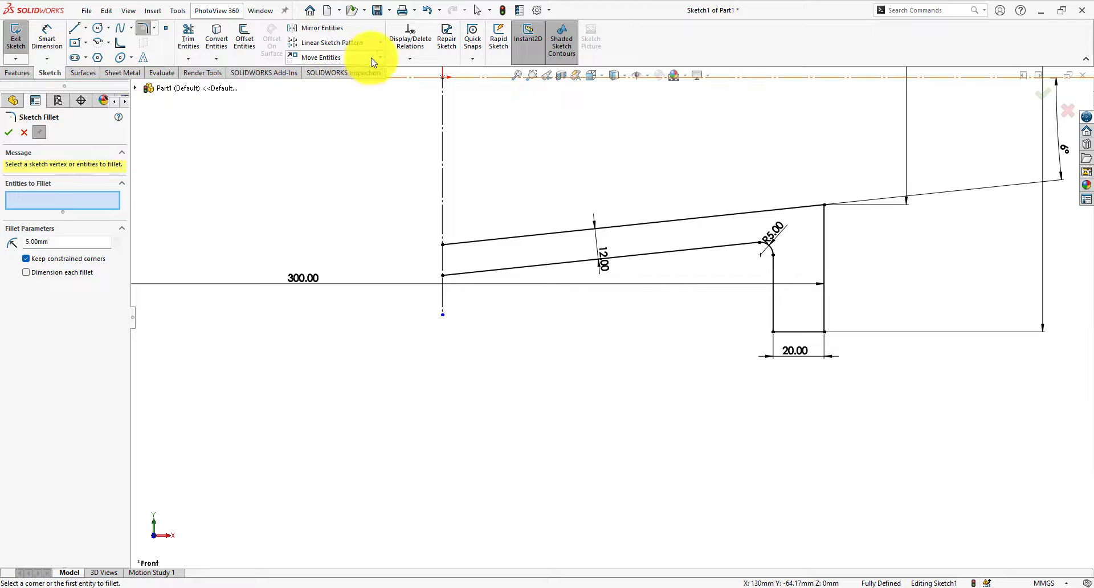
Step: Chamfer the corner between the upper sloped line and vertical flange line: angle-distance, 2 mm, 45°
{"action": "left_click", "coordinate": [156, 28]}
{"action": "left_click", "coordinate": [166, 57]}
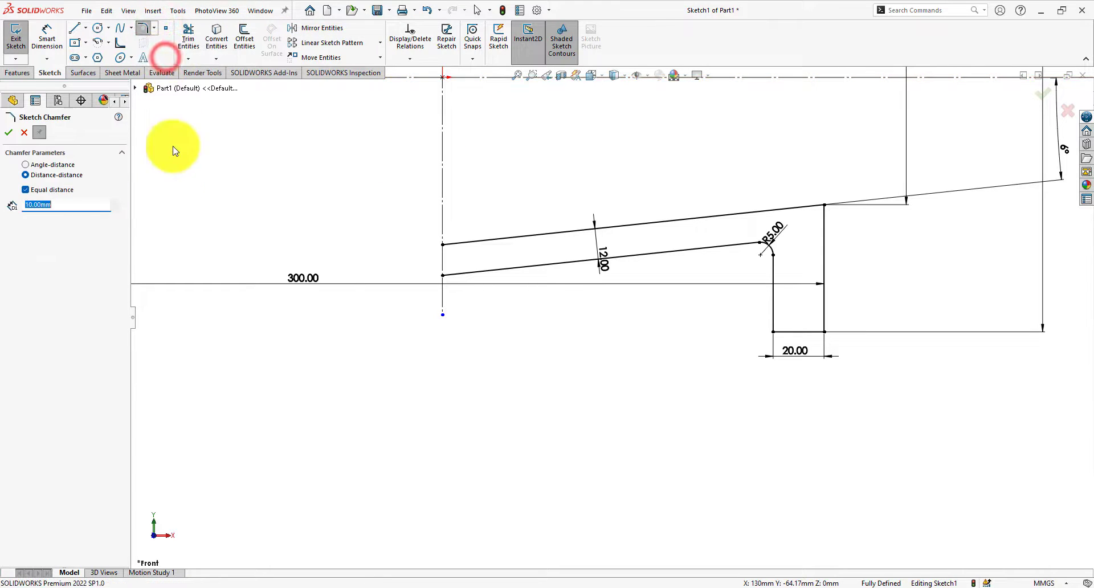
{"action": "left_click", "coordinate": [45, 165]}
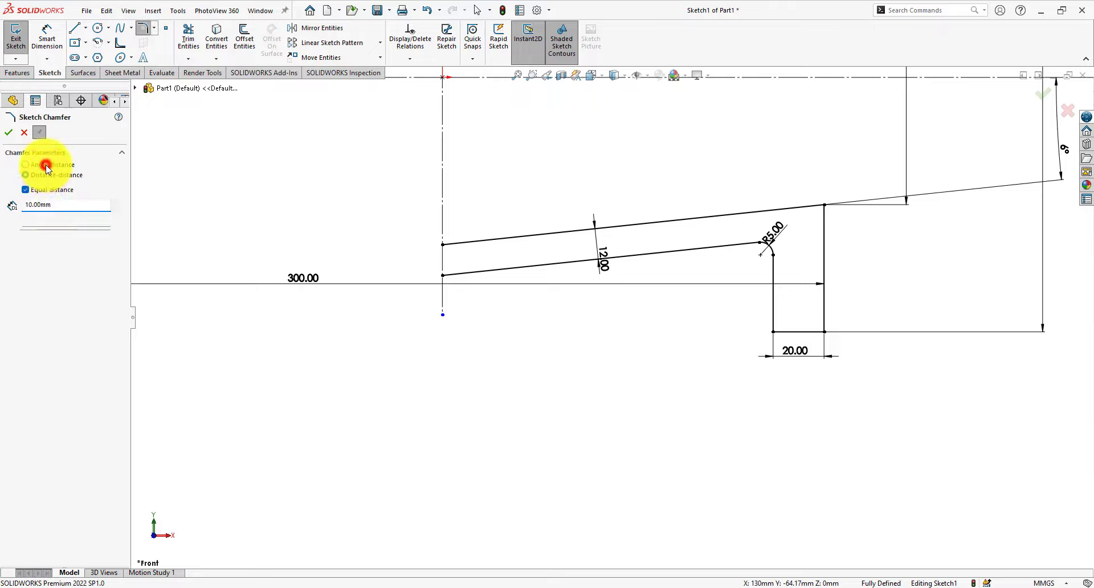
{"action": "left_click", "coordinate": [65, 207]}
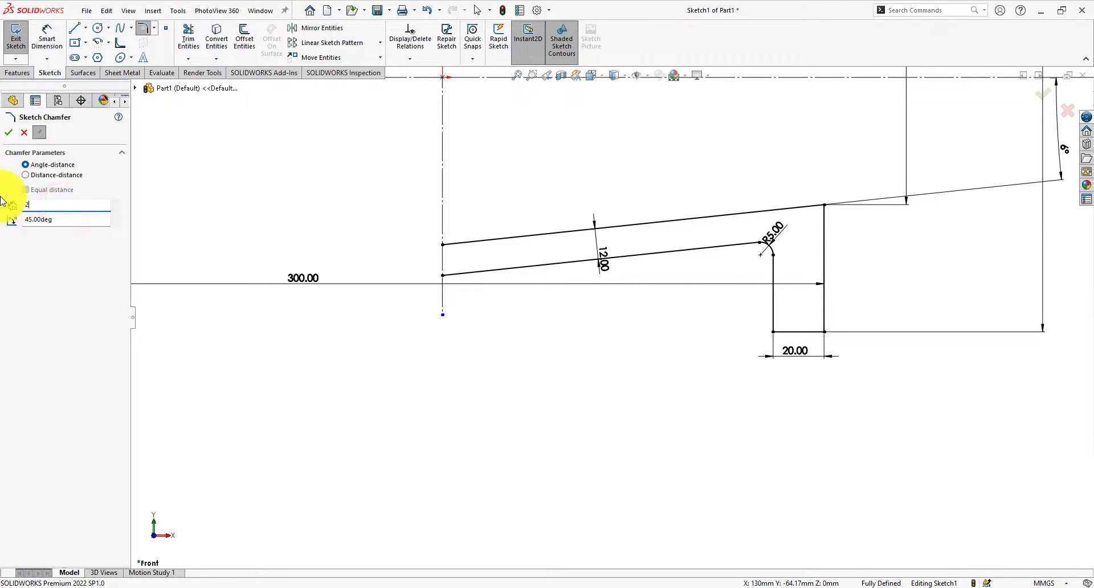
{"action": "left_click", "coordinate": [53, 339]}
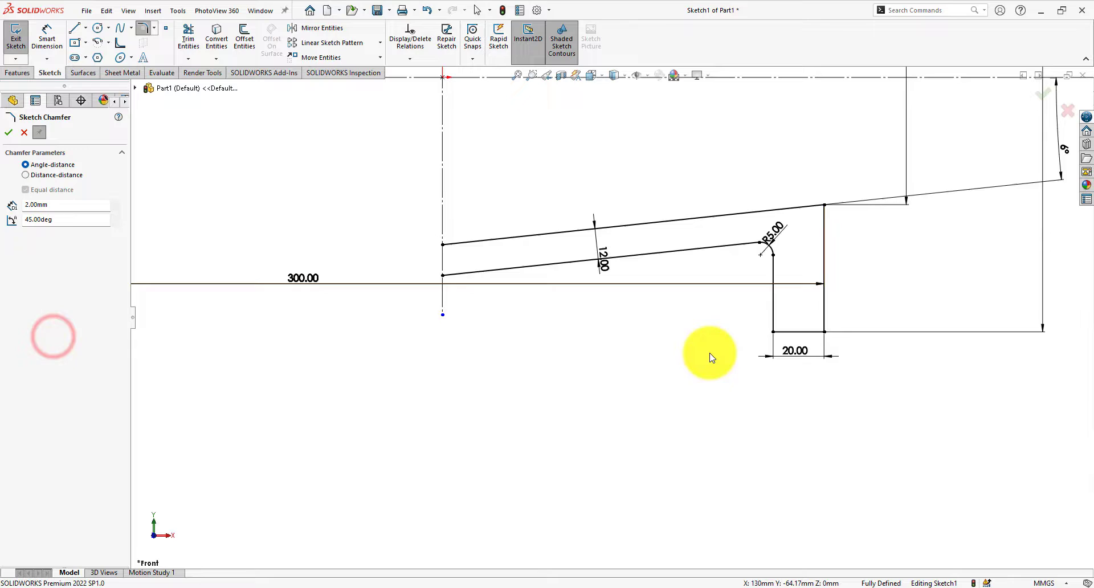
{"action": "scroll", "coordinate": [769, 232], "scroll_direction": "up", "scroll_amount": 1}
{"action": "scroll", "coordinate": [556, 371], "scroll_direction": "down", "scroll_amount": 4}
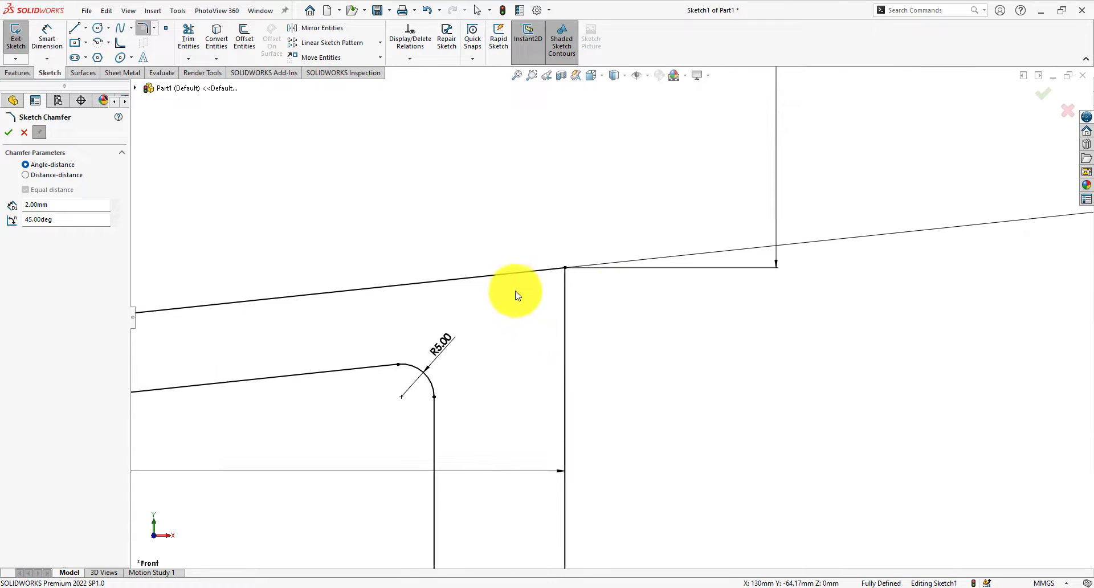
{"action": "left_click", "coordinate": [509, 275]}
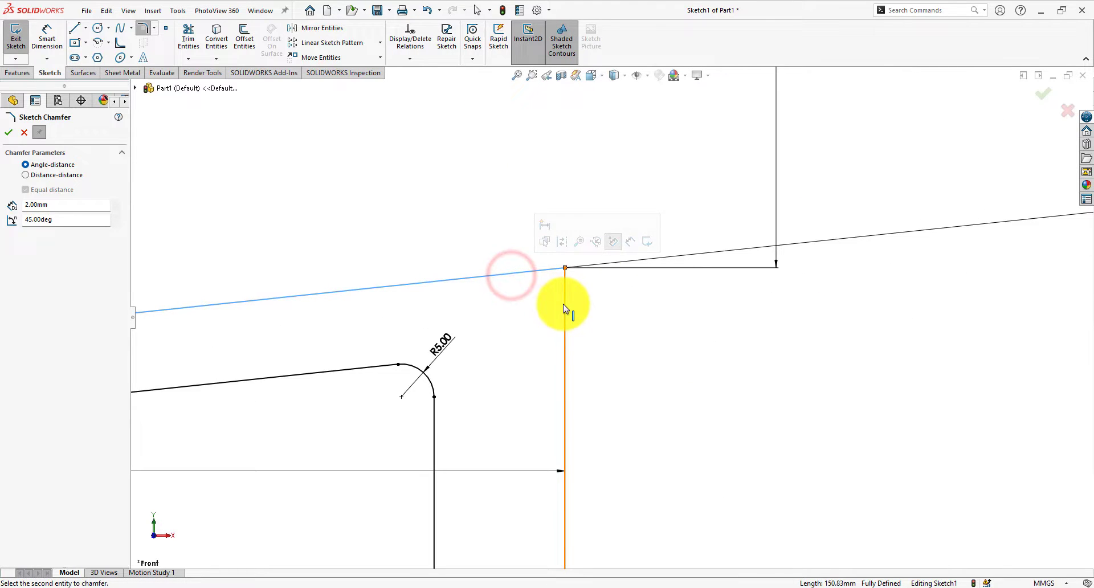
{"action": "left_click", "coordinate": [563, 304]}
Step: End the chamfer and dimension the chamfer line at 2.56 with Smart Dimension
{"action": "right_click", "coordinate": [615, 329]}
{"action": "scroll", "coordinate": [616, 327], "scroll_direction": "up", "scroll_amount": 3}
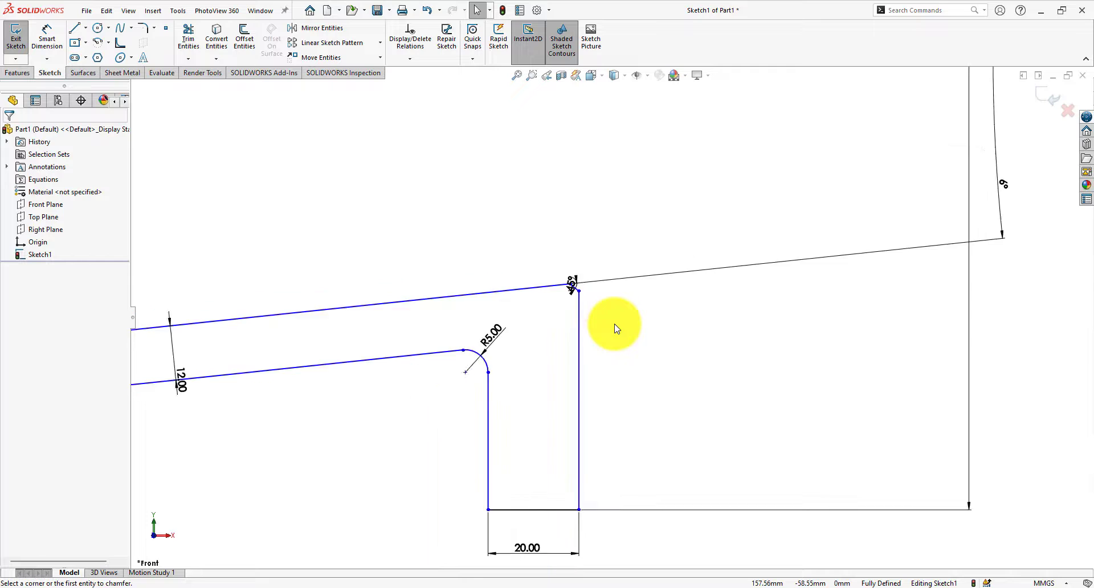
{"action": "scroll", "coordinate": [479, 308], "scroll_direction": "down", "scroll_amount": 3}
{"action": "scroll", "coordinate": [490, 302], "scroll_direction": "up", "scroll_amount": 4}
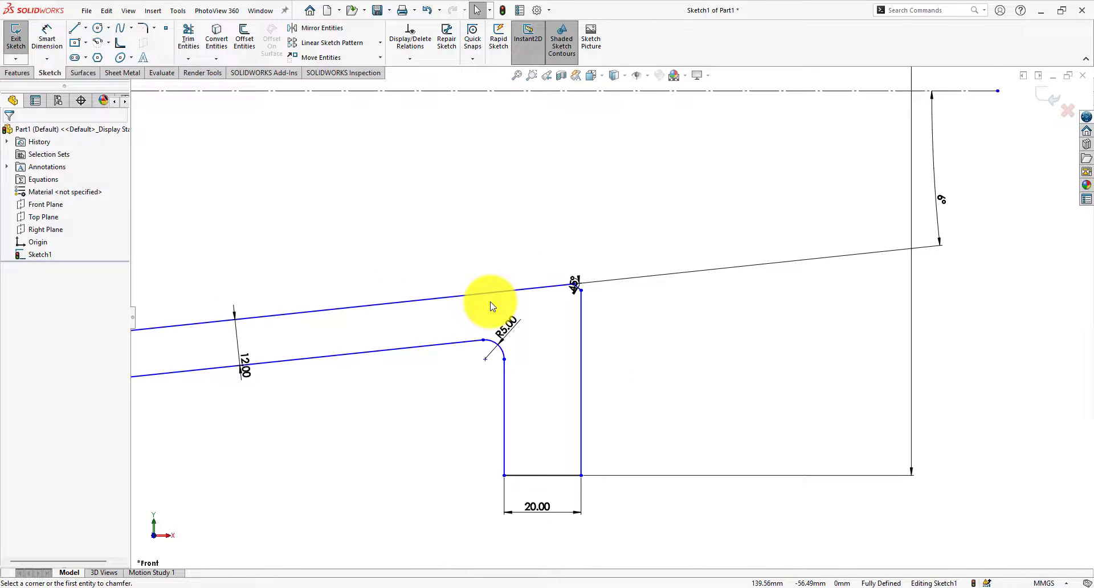
{"action": "scroll", "coordinate": [576, 309], "scroll_direction": "down", "scroll_amount": 2}
{"action": "left_click", "coordinate": [47, 36]}
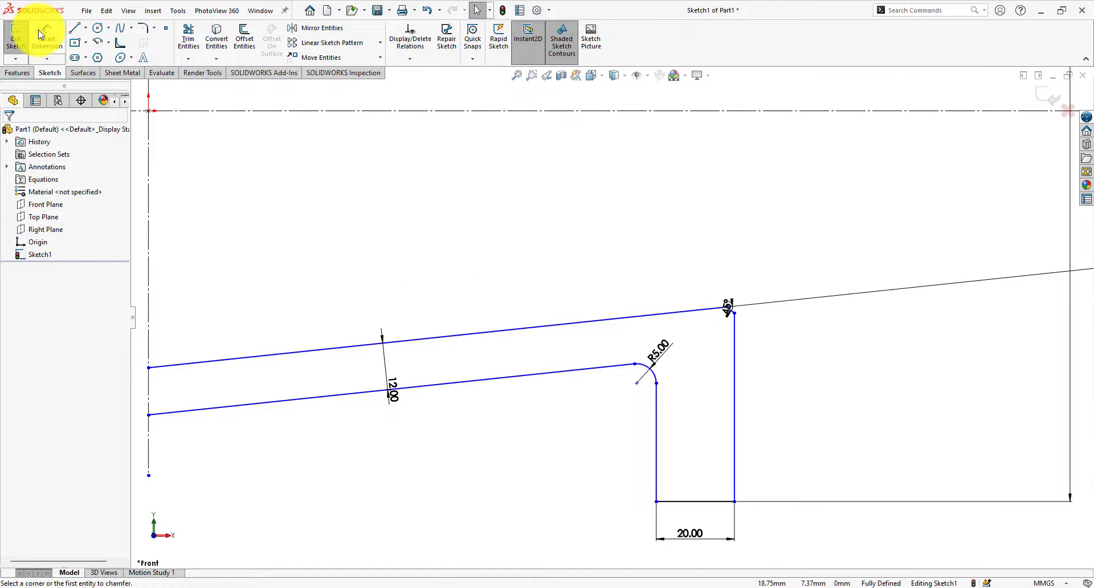
{"action": "scroll", "coordinate": [627, 319], "scroll_direction": "up", "scroll_amount": 3}
{"action": "scroll", "coordinate": [630, 298], "scroll_direction": "down", "scroll_amount": 5}
{"action": "scroll", "coordinate": [627, 292], "scroll_direction": "down", "scroll_amount": 4}
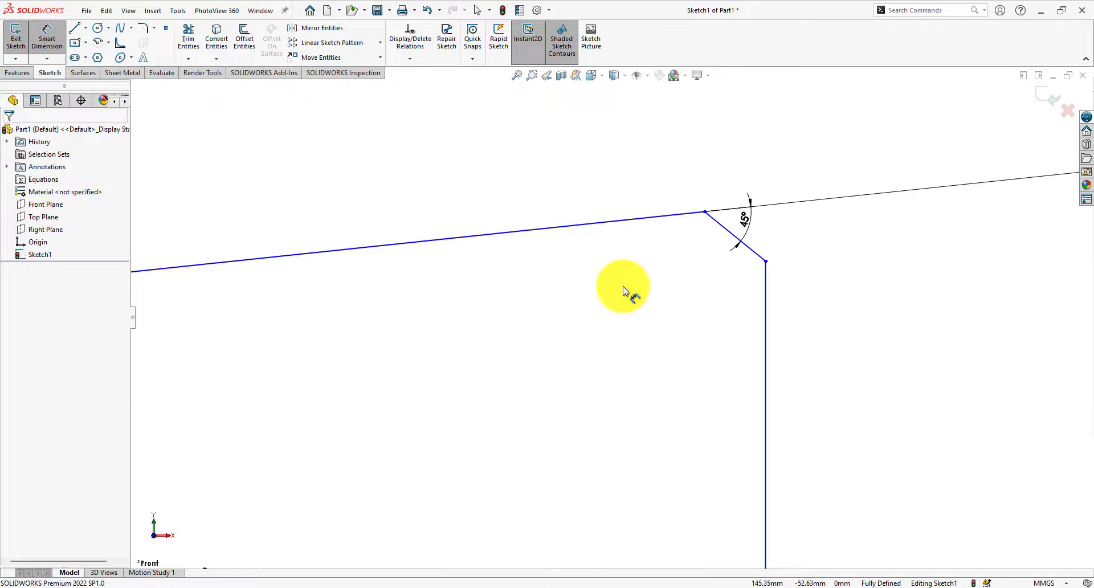
{"action": "left_click", "coordinate": [763, 209]}
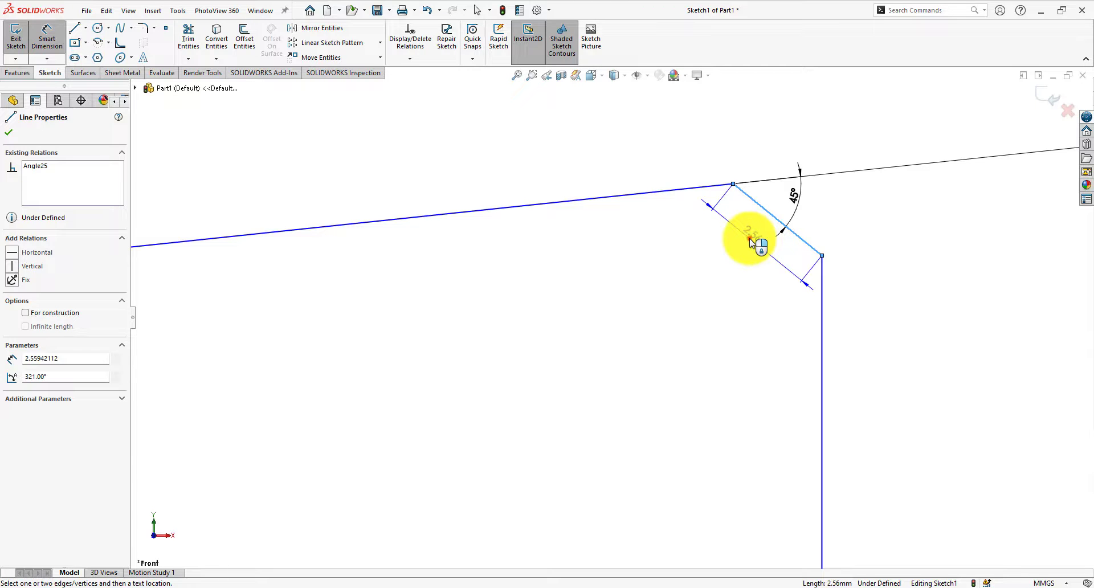
{"action": "left_click", "coordinate": [750, 242]}
{"action": "left_click", "coordinate": [659, 225]}
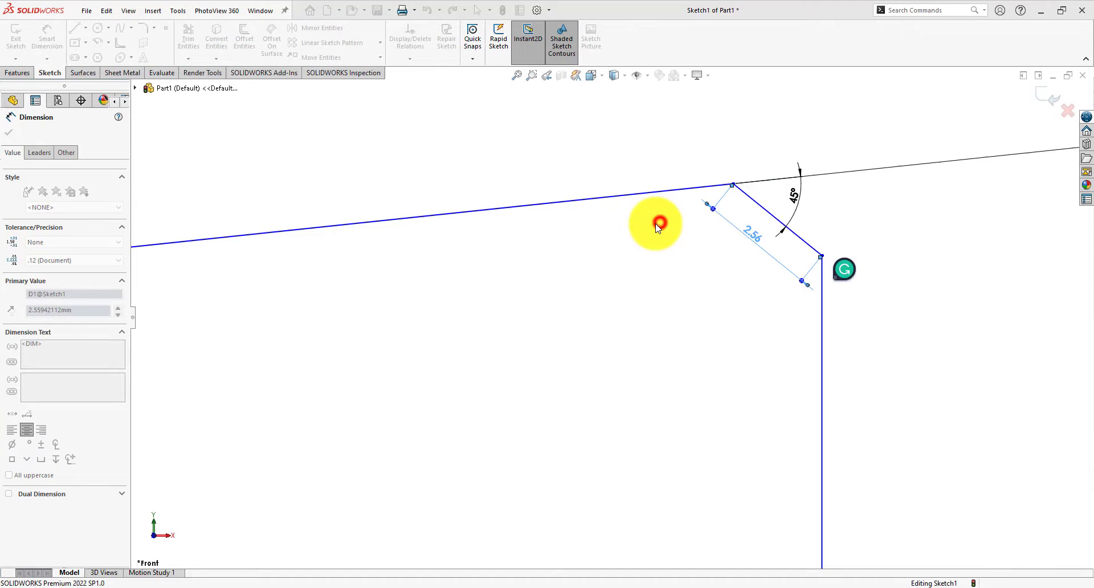
Step: Dimension the vertical flange line at 48.18 and the upper sloped line at 148.83
{"action": "scroll", "coordinate": [604, 253], "scroll_direction": "up", "scroll_amount": 5}
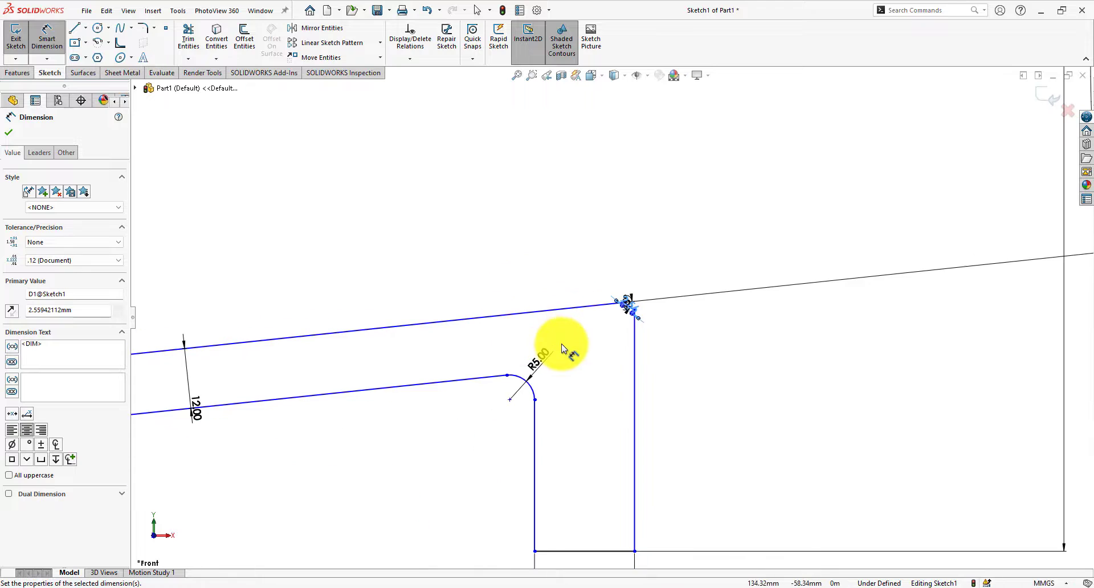
{"action": "scroll", "coordinate": [569, 364], "scroll_direction": "up", "scroll_amount": 3}
{"action": "scroll", "coordinate": [608, 408], "scroll_direction": "down", "scroll_amount": 2}
{"action": "left_click", "coordinate": [644, 371]}
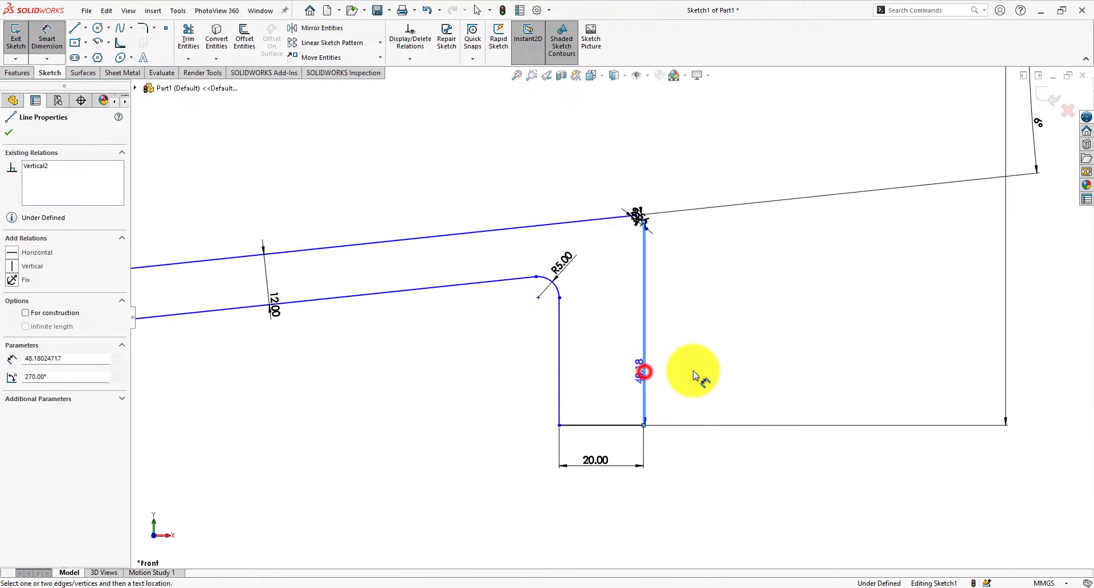
{"action": "left_click", "coordinate": [704, 366]}
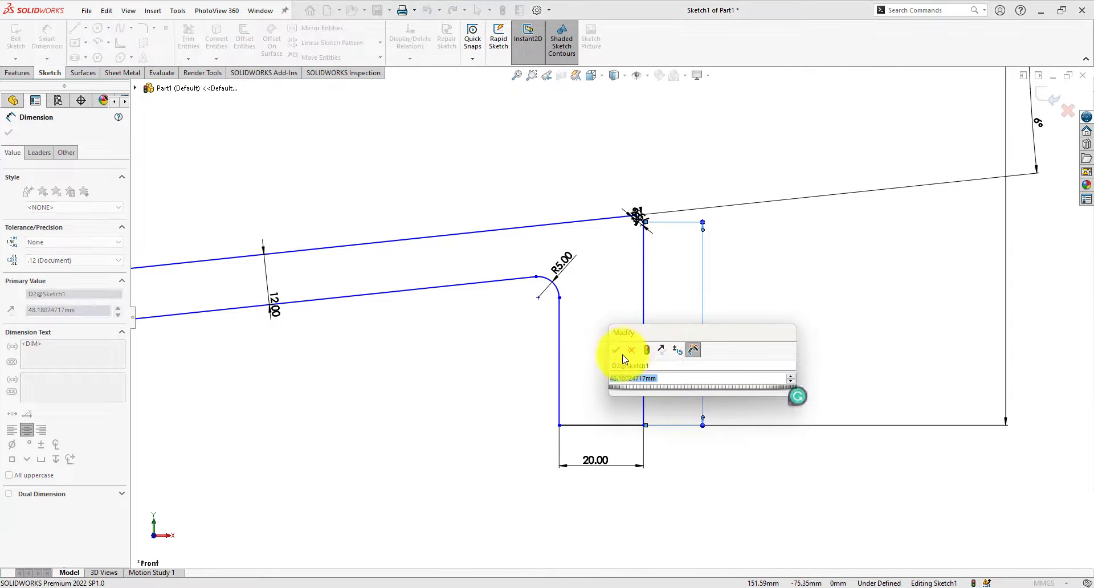
{"action": "left_click", "coordinate": [616, 350]}
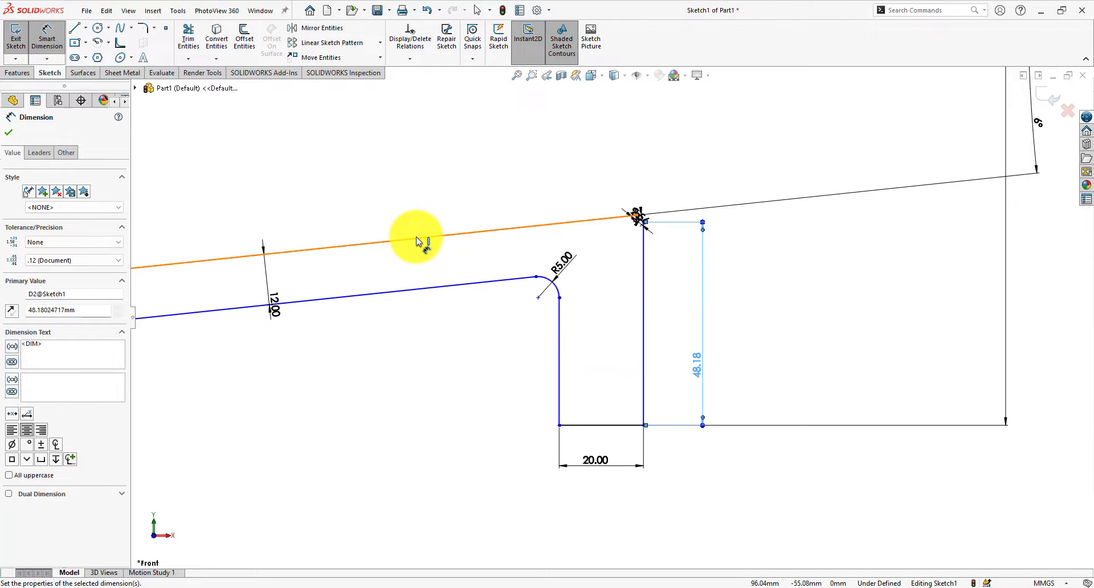
{"action": "left_click", "coordinate": [415, 237]}
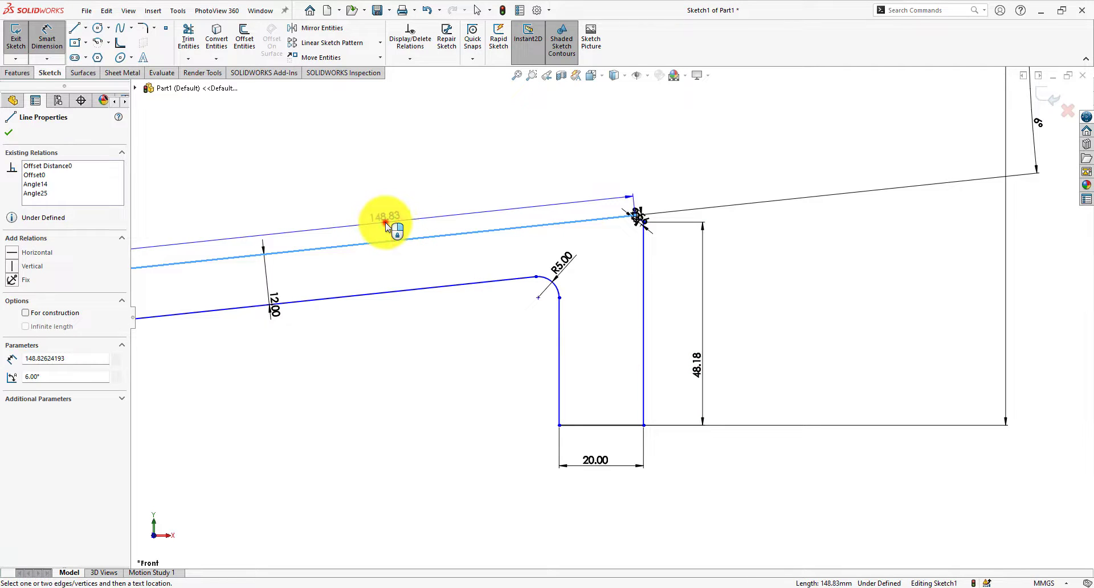
{"action": "left_click", "coordinate": [385, 227]}
{"action": "left_click", "coordinate": [299, 208]}
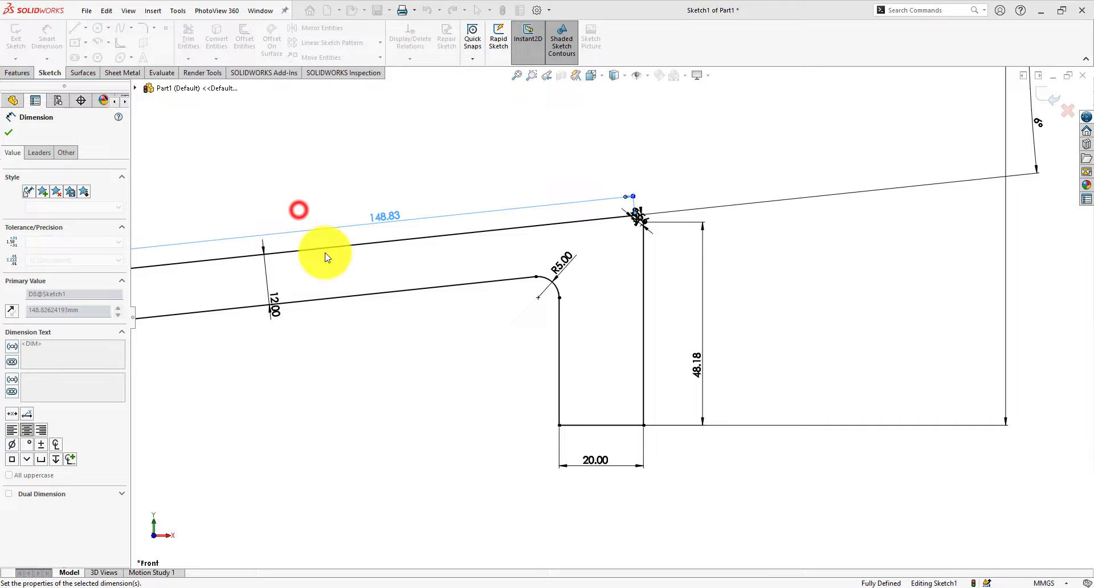
{"action": "key", "text": "f"}
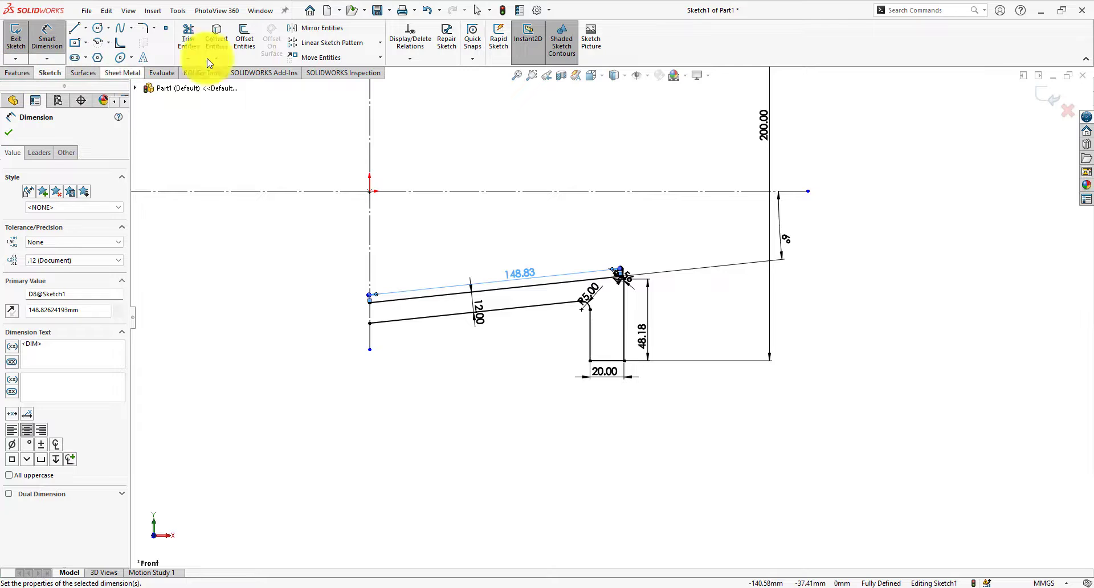
Step: Box-select the half-profile lines and mirror them about the vertical centreline
{"action": "key", "text": "Escape"}
{"action": "left_click", "coordinate": [661, 390]}
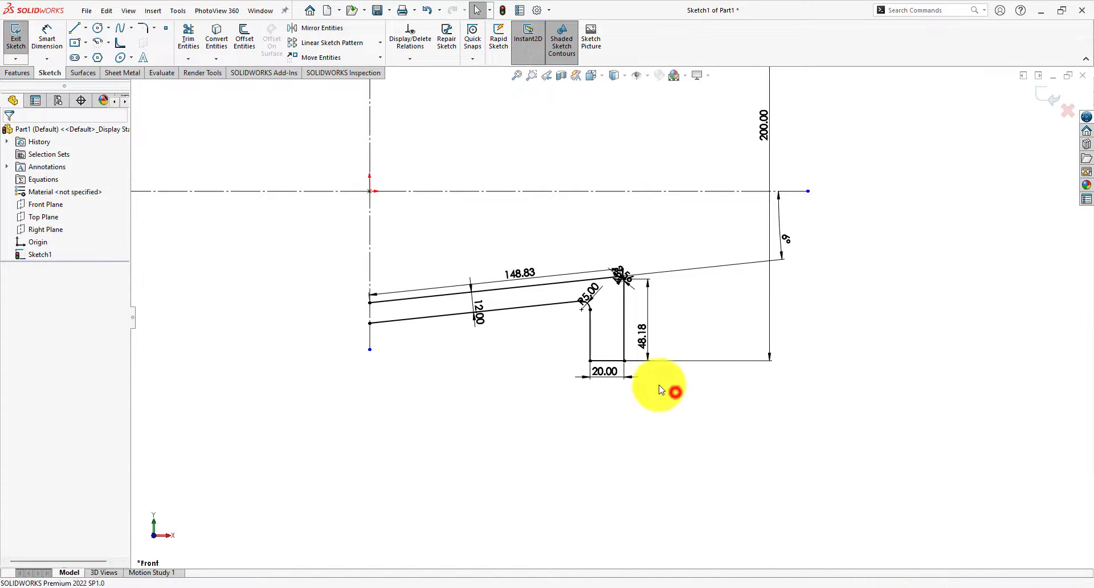
{"action": "left_click_drag", "start_coordinate": [661, 389], "coordinate": [330, 274]}
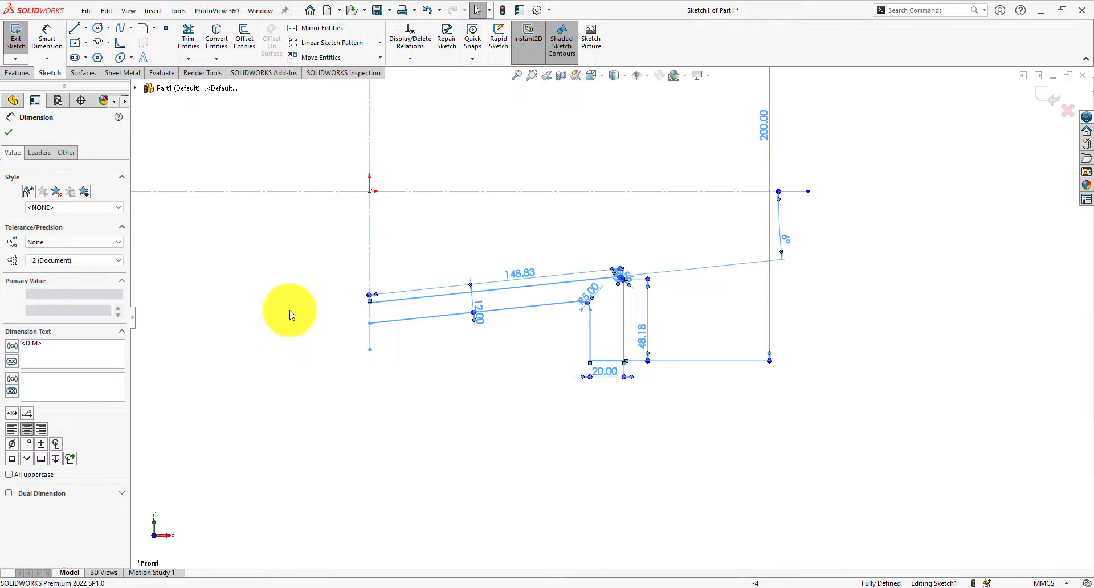
{"action": "scroll", "coordinate": [615, 371], "scroll_direction": "up", "scroll_amount": 5}
{"action": "scroll", "coordinate": [501, 354], "scroll_direction": "down", "scroll_amount": 3}
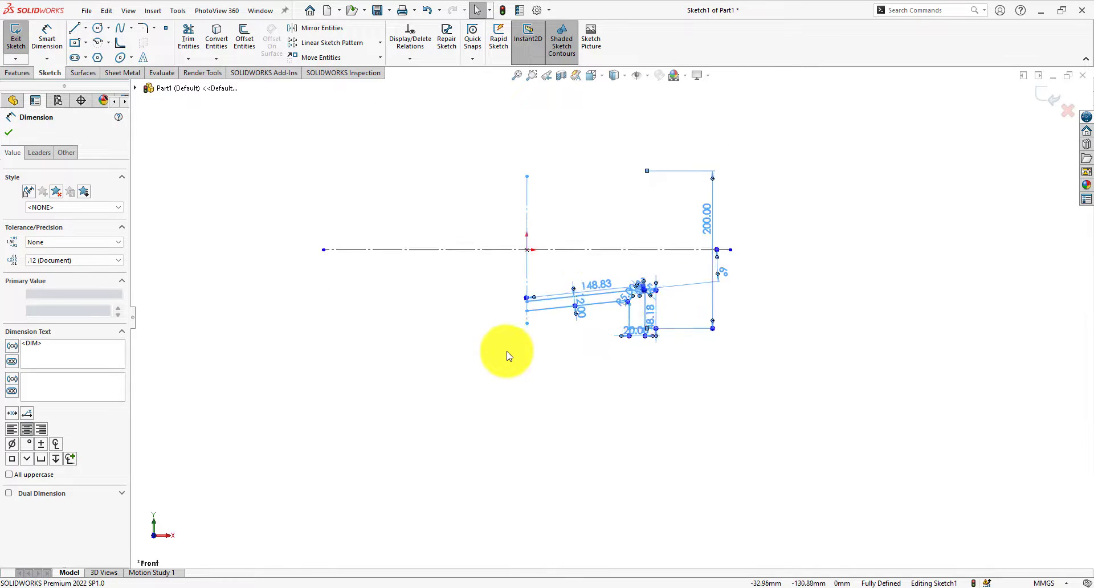
{"action": "left_click", "coordinate": [623, 350]}
{"action": "mouse_move", "coordinate": [514, 233]}
{"action": "left_mouse_down"}
{"action": "mouse_move", "coordinate": [708, 288]}
{"action": "mouse_move", "coordinate": [789, 359]}
{"action": "left_mouse_up"}
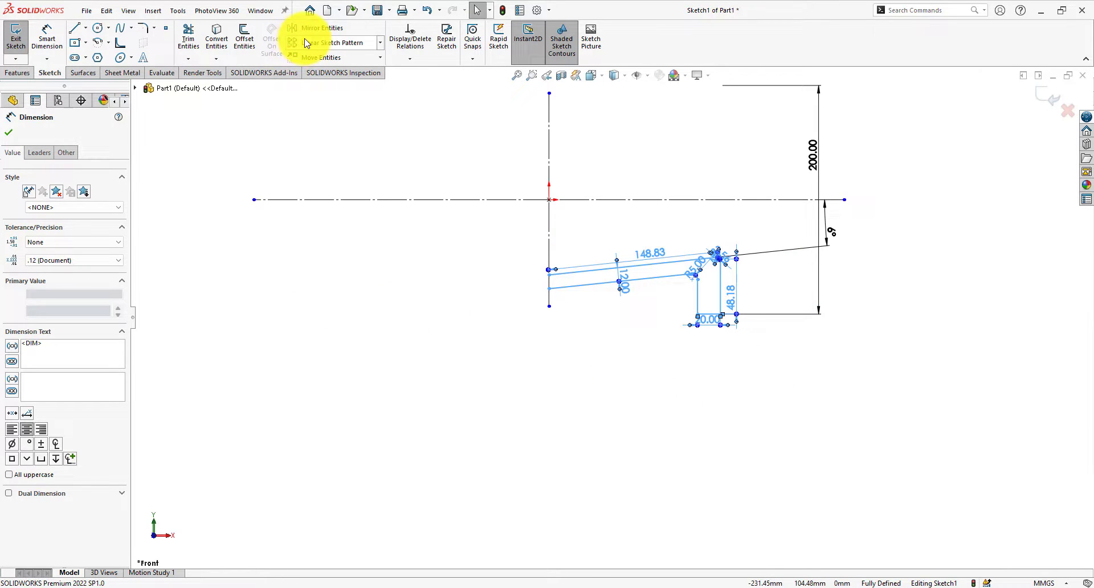
{"action": "left_click", "coordinate": [319, 30]}
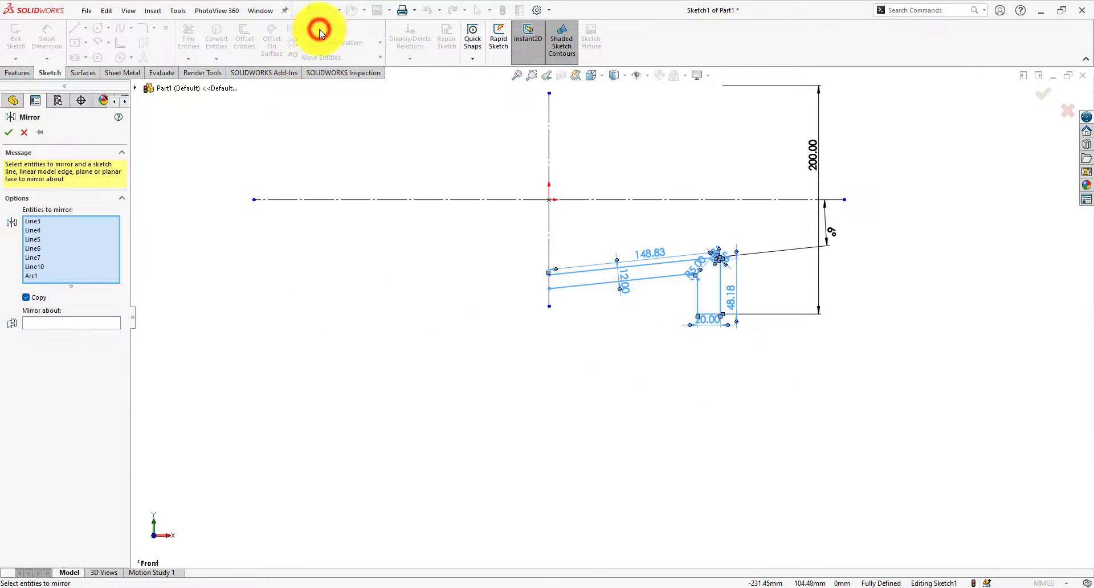
{"action": "left_click", "coordinate": [97, 322]}
{"action": "left_click", "coordinate": [549, 227]}
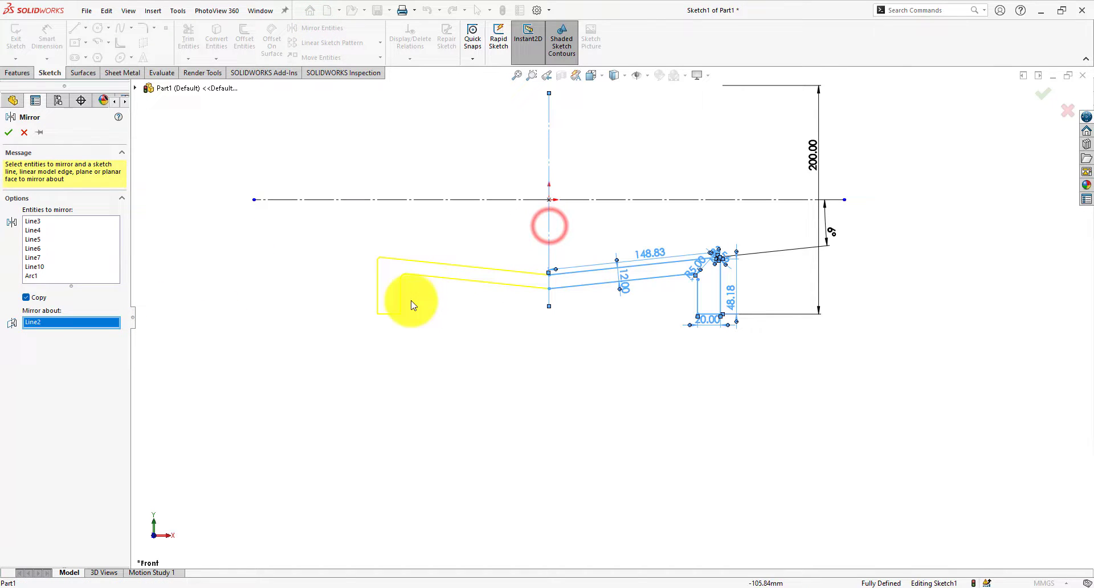
{"action": "left_click", "coordinate": [10, 133]}
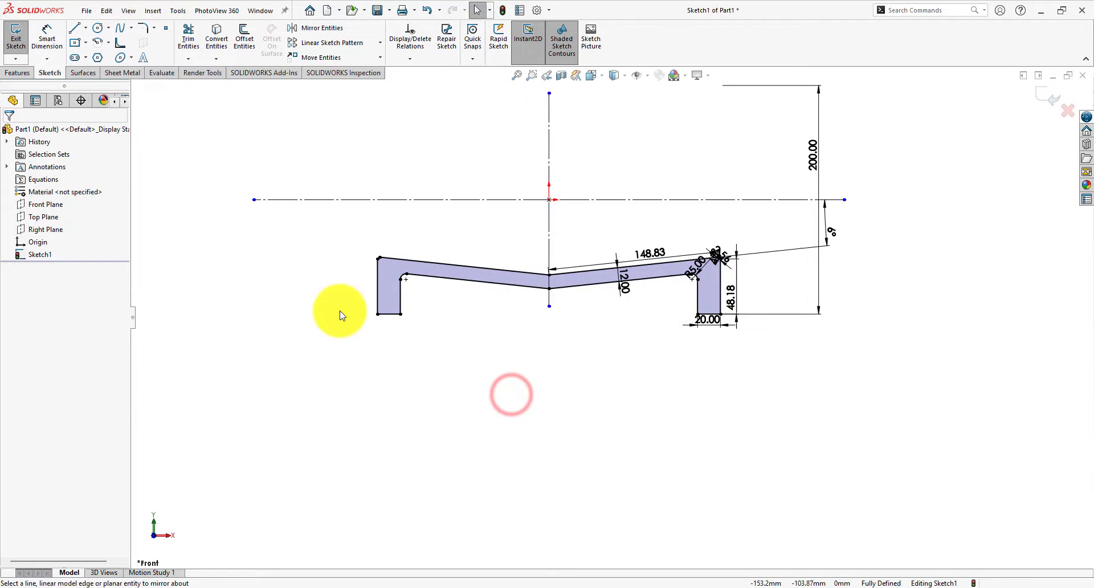
Step: Revolve Sketch1 360° about the horizontal centreline into Revolve1, the solid flanged body
{"action": "left_click", "coordinate": [20, 74]}
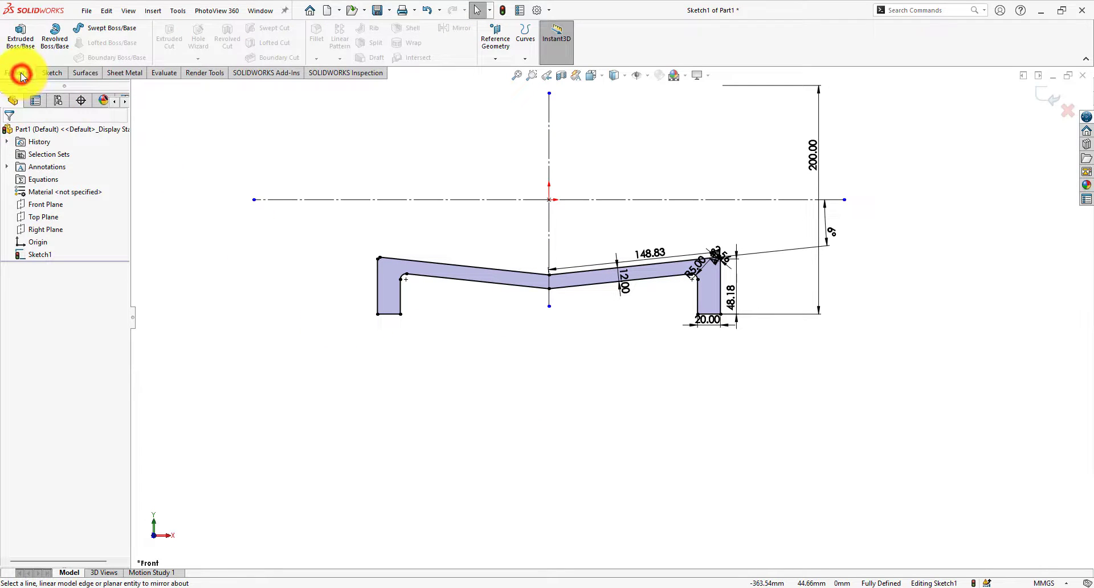
{"action": "left_click", "coordinate": [57, 33]}
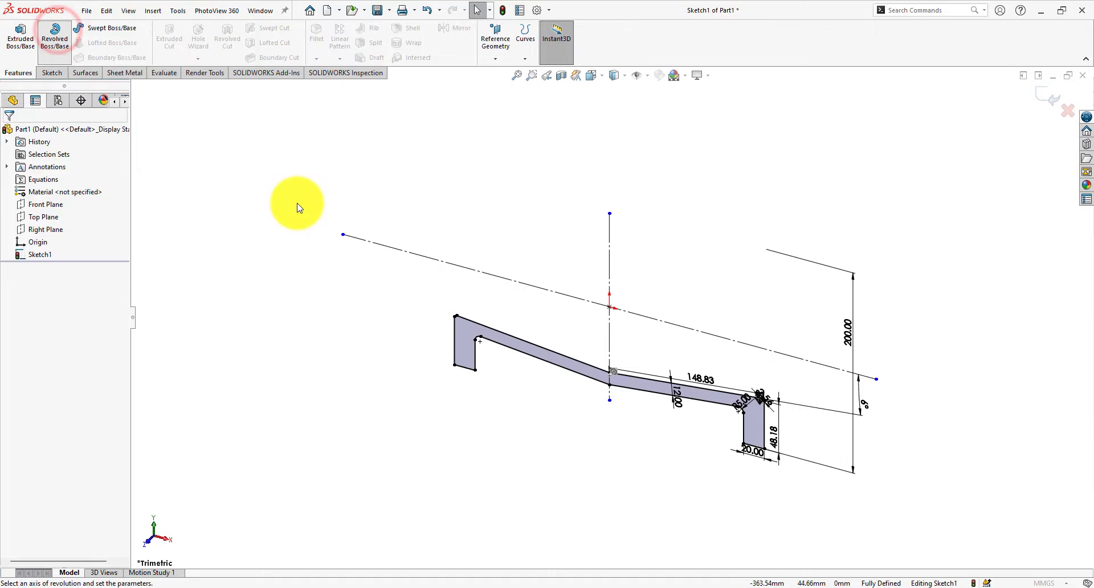
{"action": "left_click", "coordinate": [418, 254]}
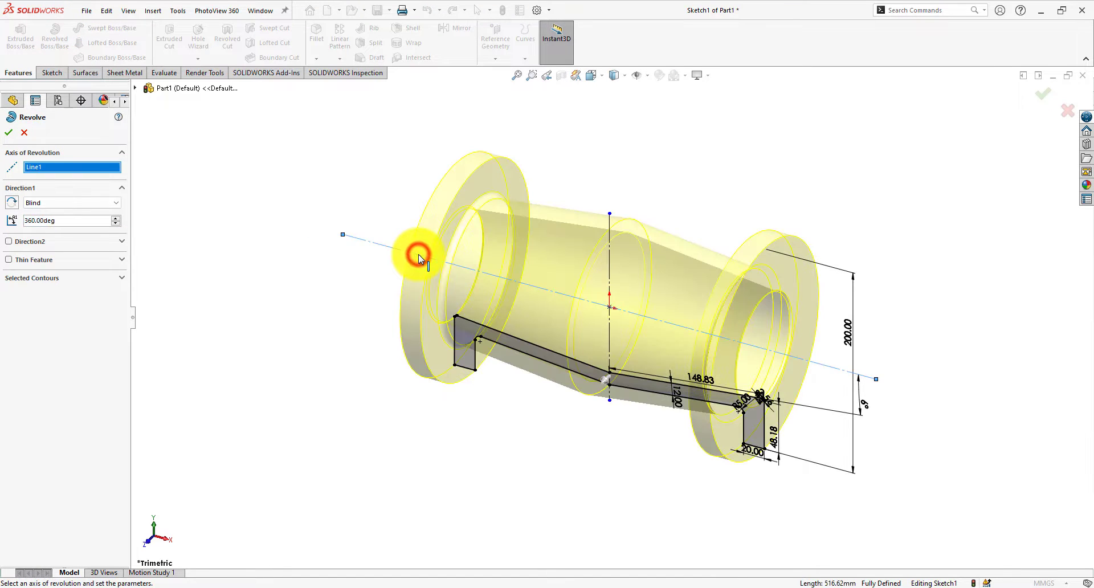
{"action": "left_click", "coordinate": [5, 133]}
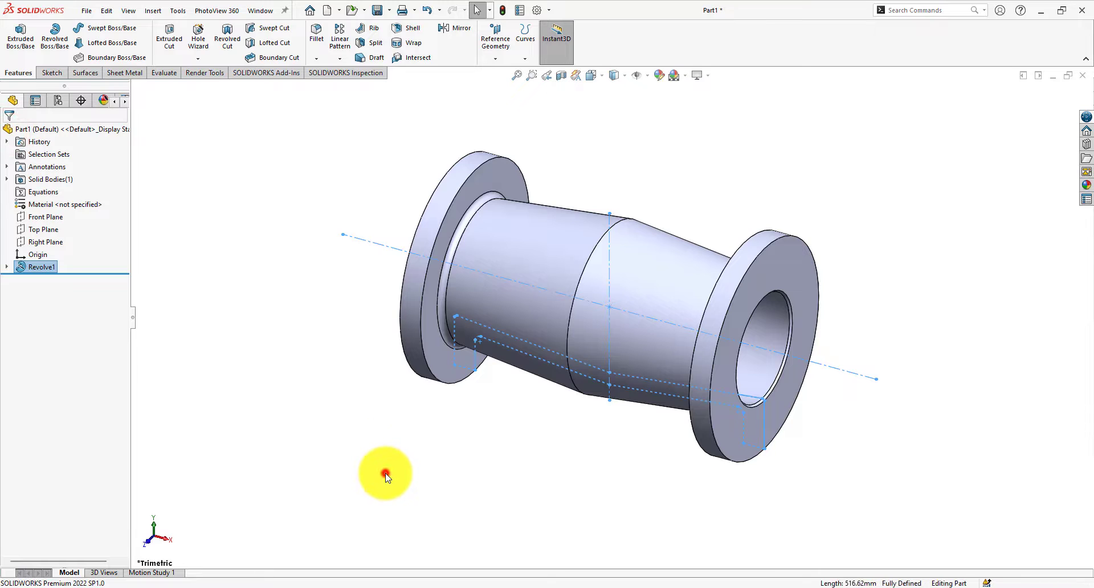
{"action": "middle_click_drag", "start_coordinate": [396, 469], "coordinate": [419, 437]}
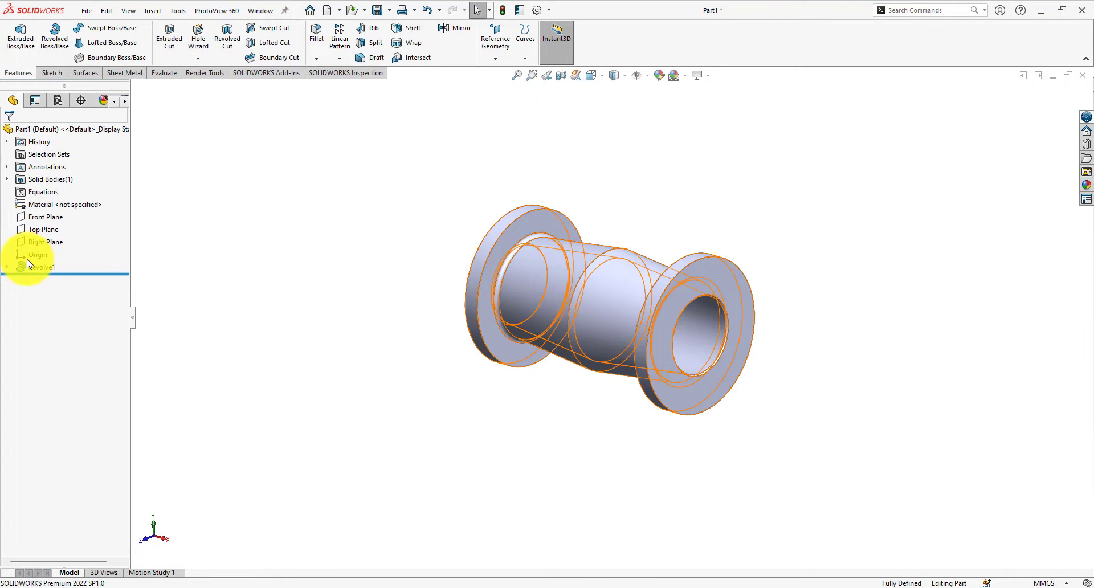
Step: Create Plane1 as a reference plane offset 150 mm above the Top Plane
{"action": "left_click", "coordinate": [36, 229]}
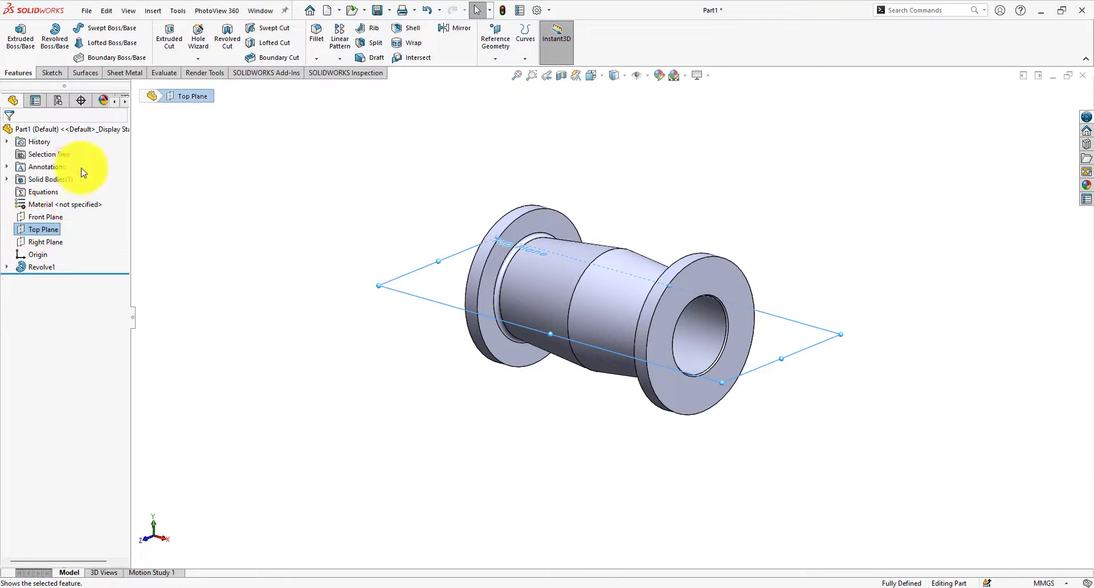
{"action": "left_click", "coordinate": [494, 32]}
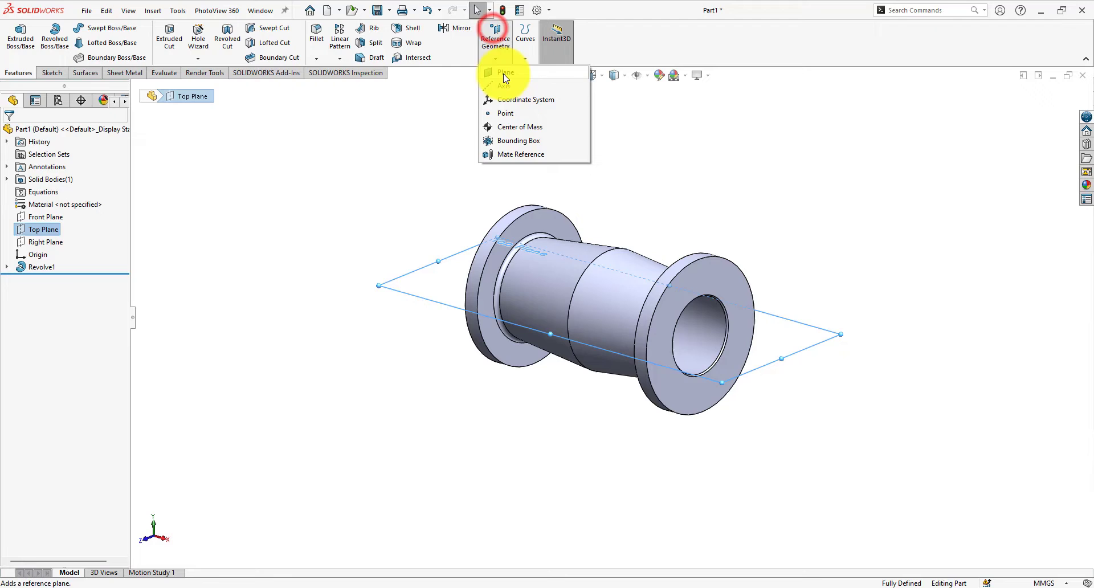
{"action": "left_click", "coordinate": [503, 75]}
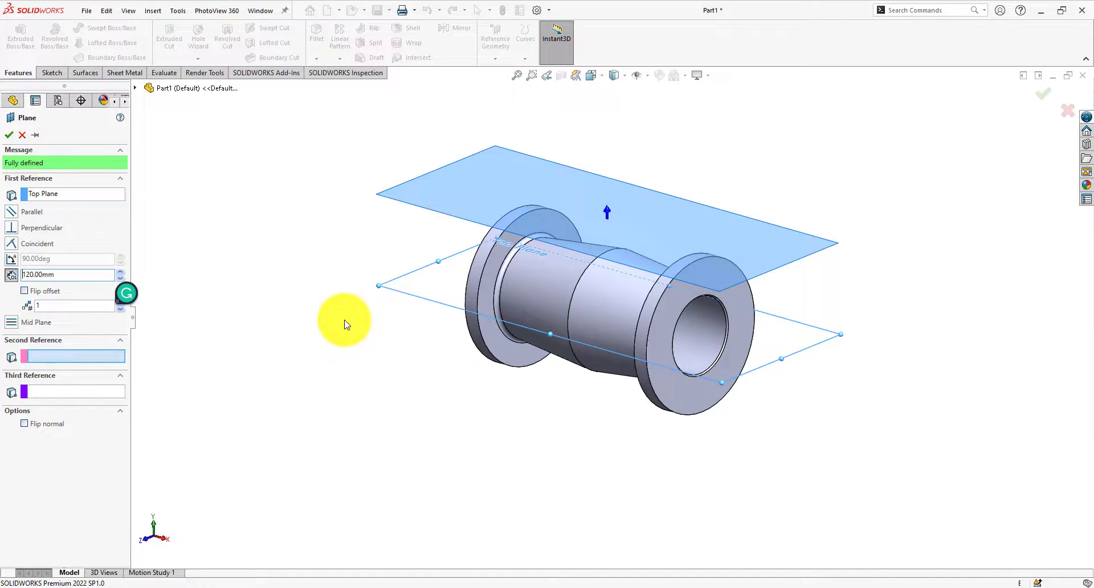
{"action": "middle_click_drag", "start_coordinate": [344, 320], "coordinate": [367, 276]}
{"action": "left_click", "coordinate": [80, 277]}
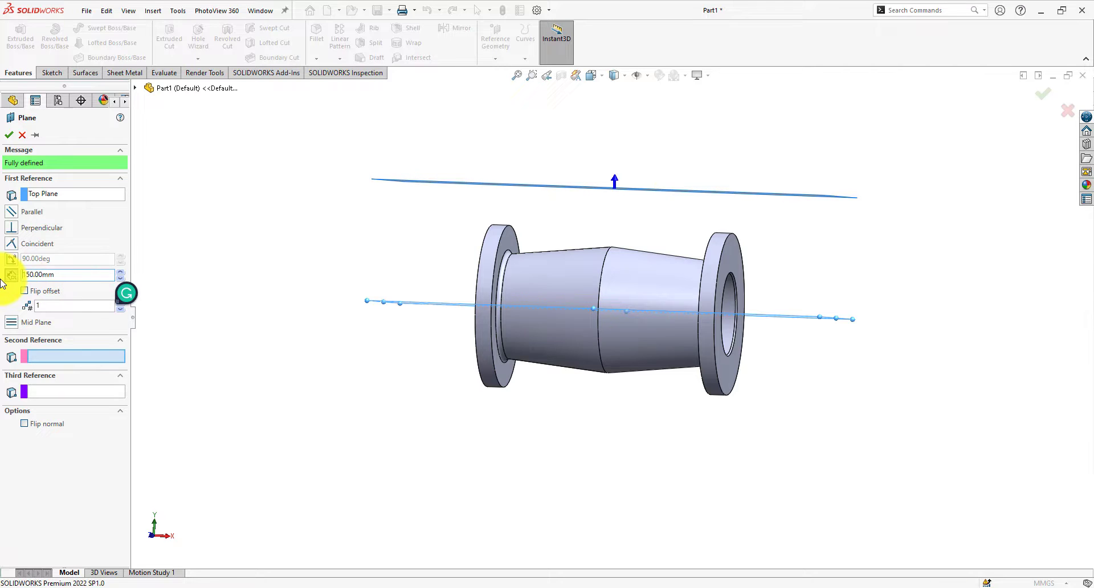
{"action": "middle_click_drag", "start_coordinate": [283, 297], "coordinate": [261, 386]}
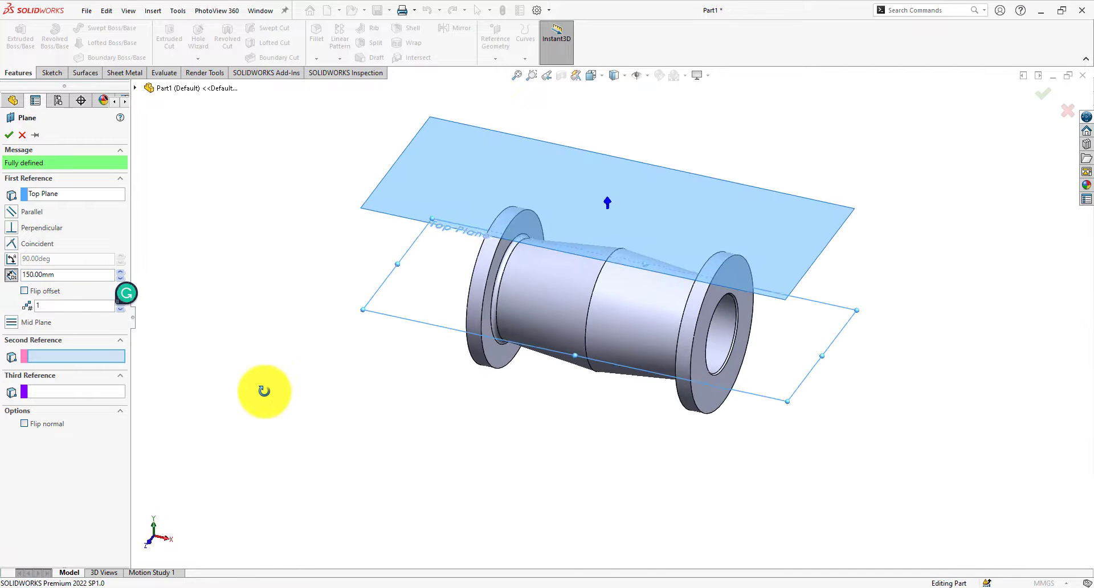
{"action": "left_click", "coordinate": [5, 135]}
{"action": "left_click", "coordinate": [350, 458]}
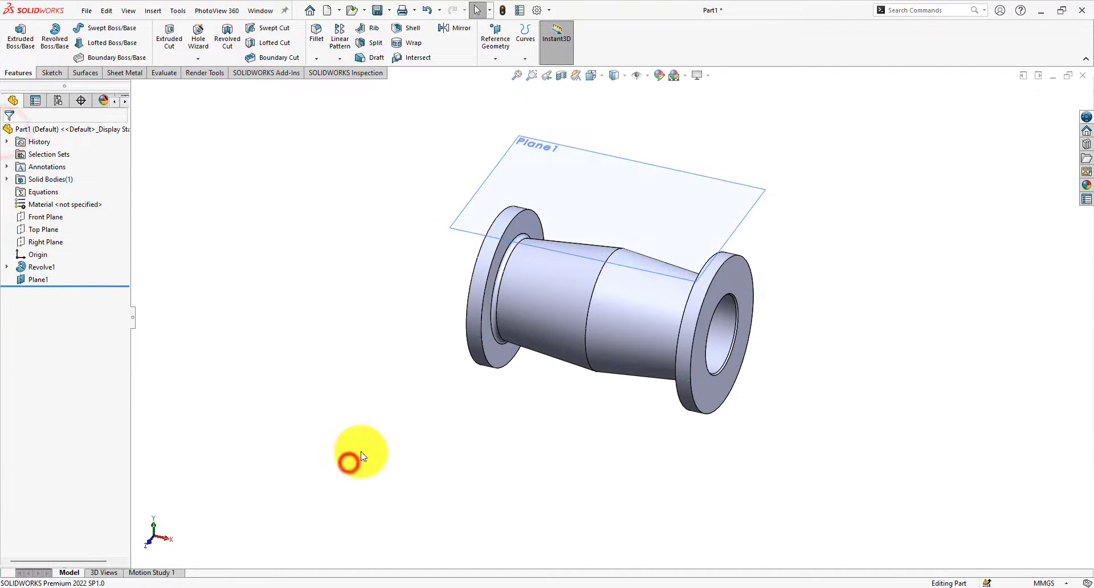
Step: Start a sketch on Plane1 and draw a circle centred on the origin
{"action": "left_click", "coordinate": [713, 221]}
{"action": "left_click", "coordinate": [764, 187]}
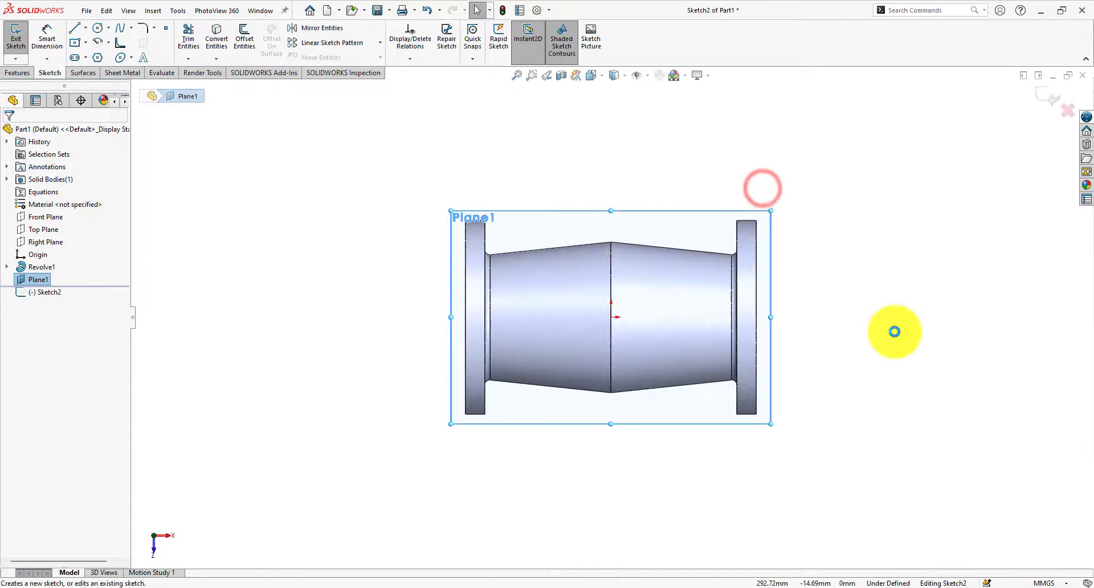
{"action": "left_click", "coordinate": [894, 332]}
{"action": "left_click", "coordinate": [97, 27]}
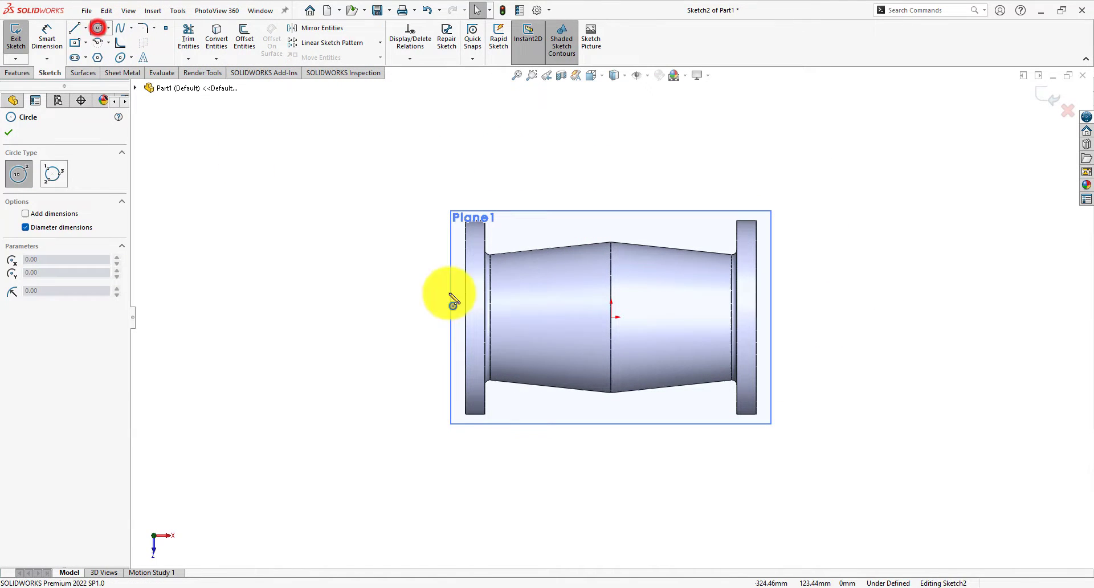
{"action": "left_click", "coordinate": [611, 317]}
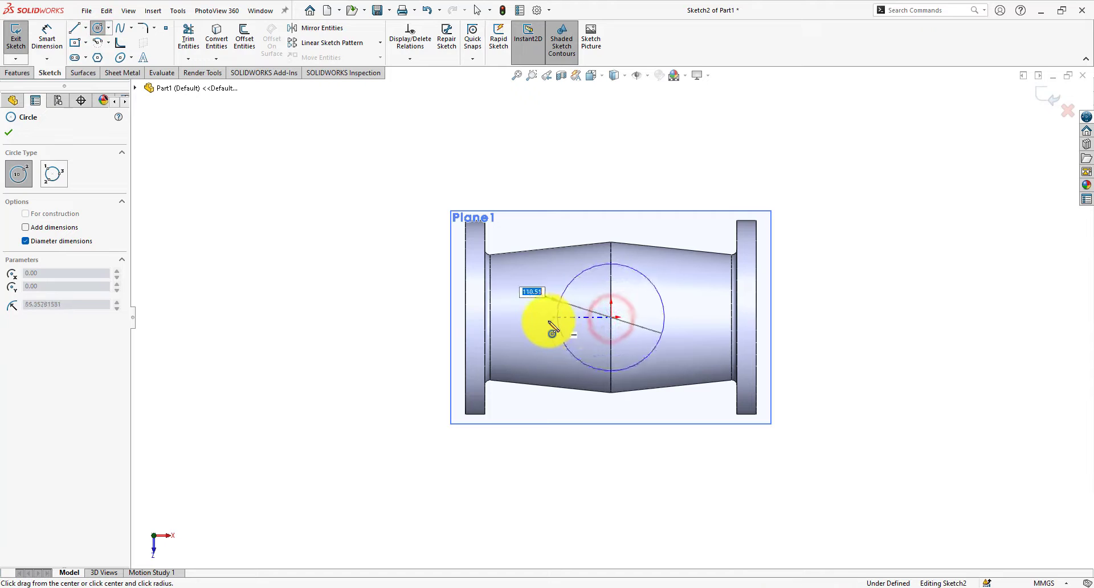
{"action": "left_click", "coordinate": [549, 323]}
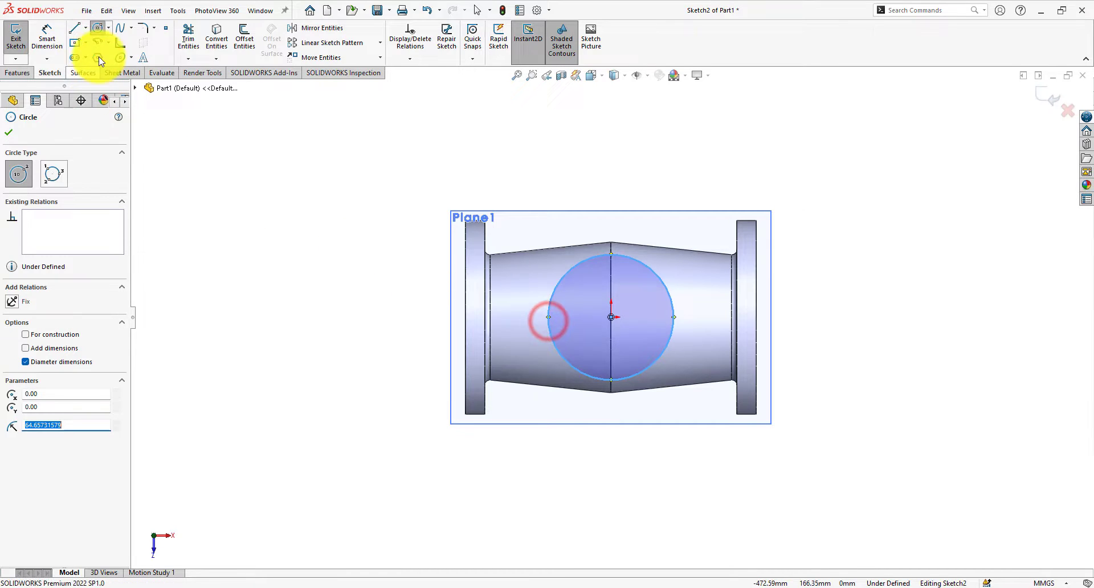
Step: Dimension the circle's diameter to 85 mm
{"action": "left_click", "coordinate": [44, 43]}
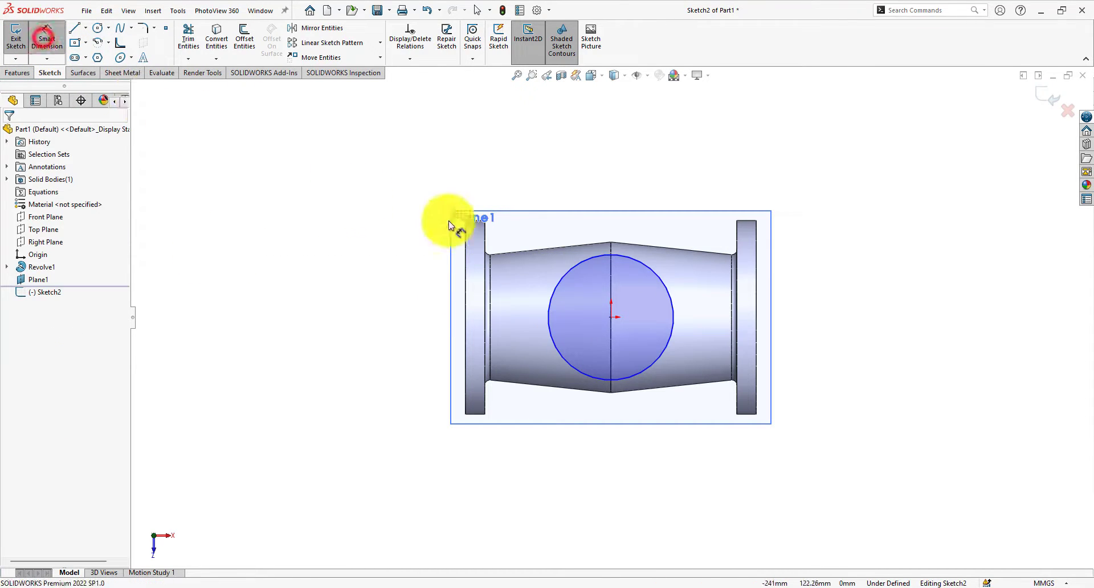
{"action": "left_click", "coordinate": [571, 270]}
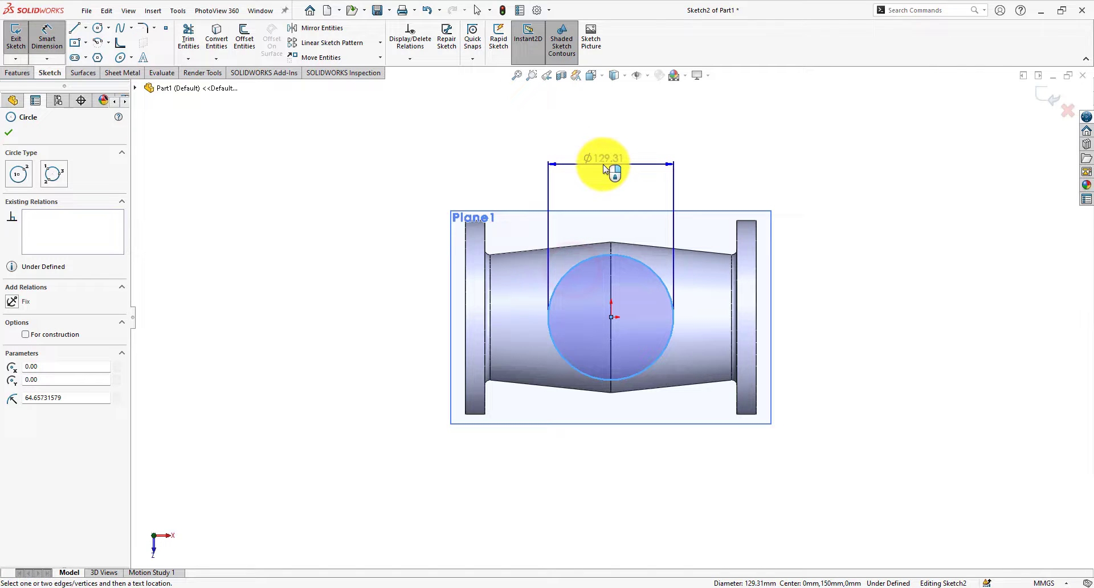
{"action": "left_click", "coordinate": [604, 167]}
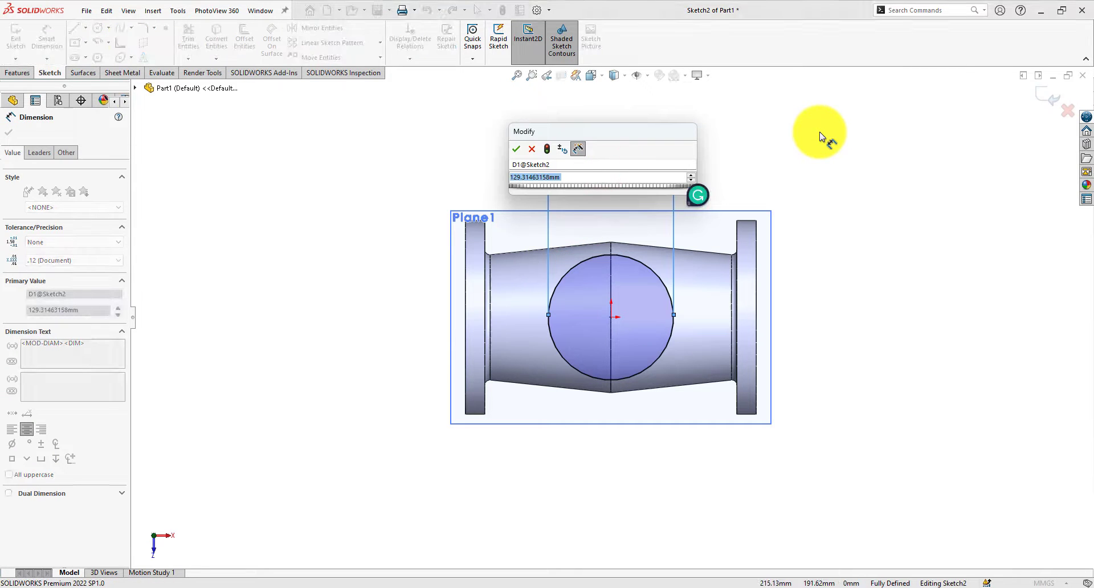
{"action": "type", "text": "85"}
{"action": "key", "text": "Return"}
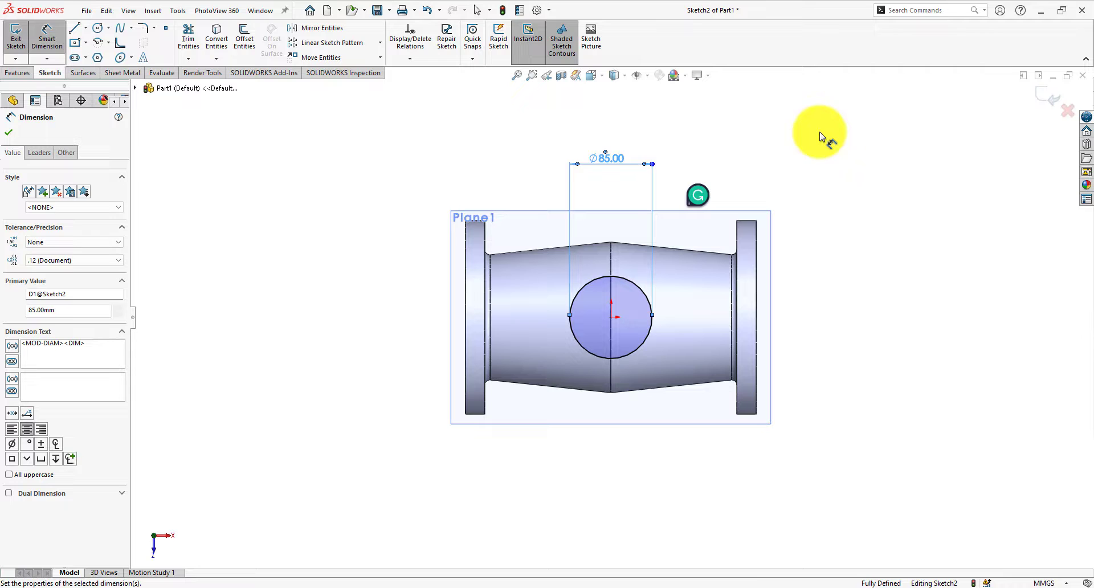
{"action": "middle_click_drag", "start_coordinate": [331, 407], "coordinate": [319, 207]}
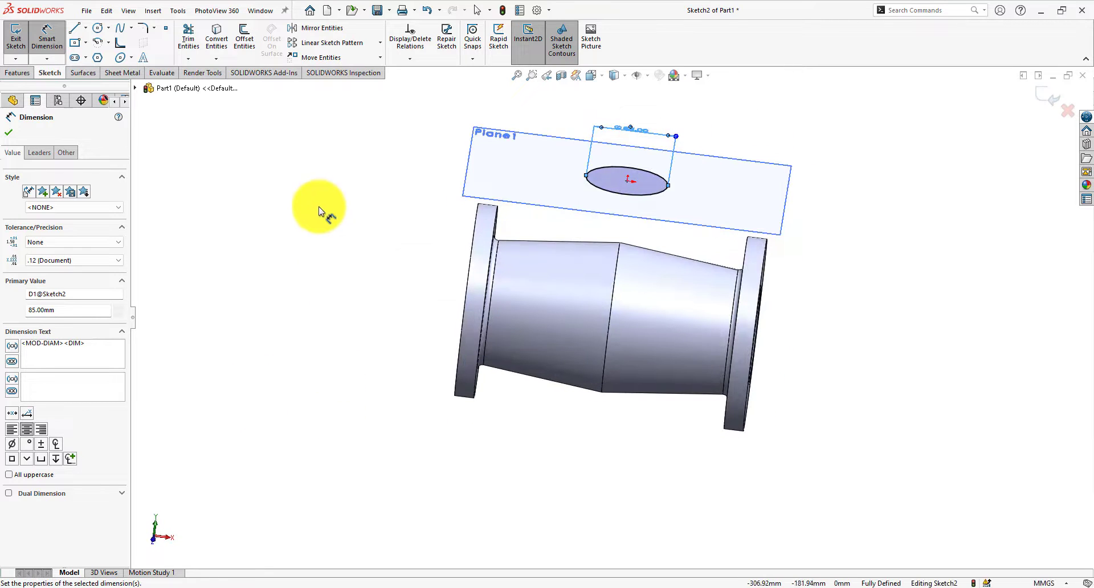
Step: Extrude the Ø85 circle Up To Next, merged, creating Boss-Extrude1 as the branch pipe
{"action": "left_click", "coordinate": [14, 73]}
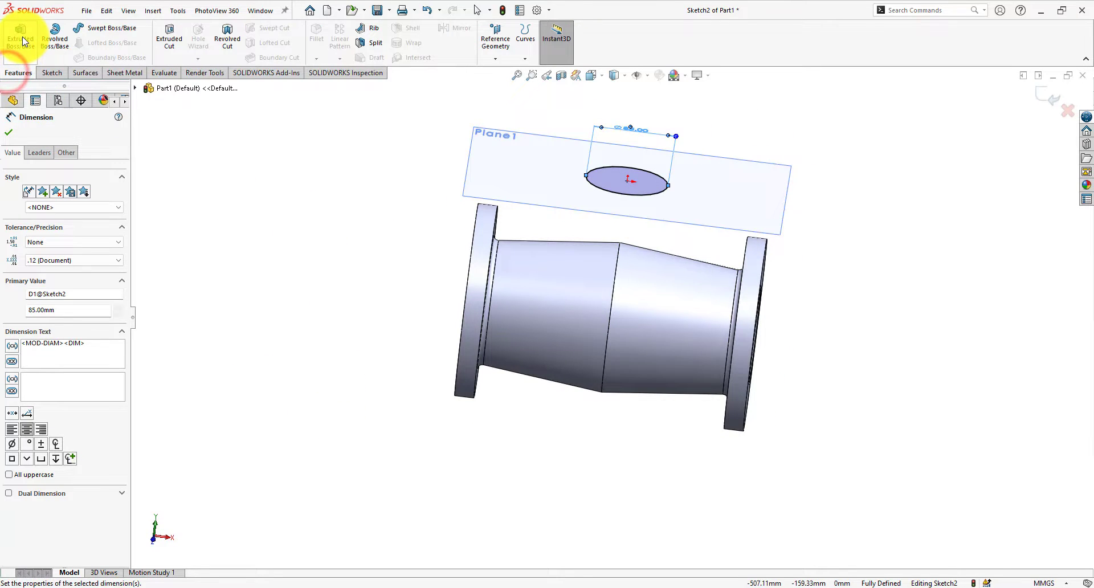
{"action": "left_click", "coordinate": [22, 37]}
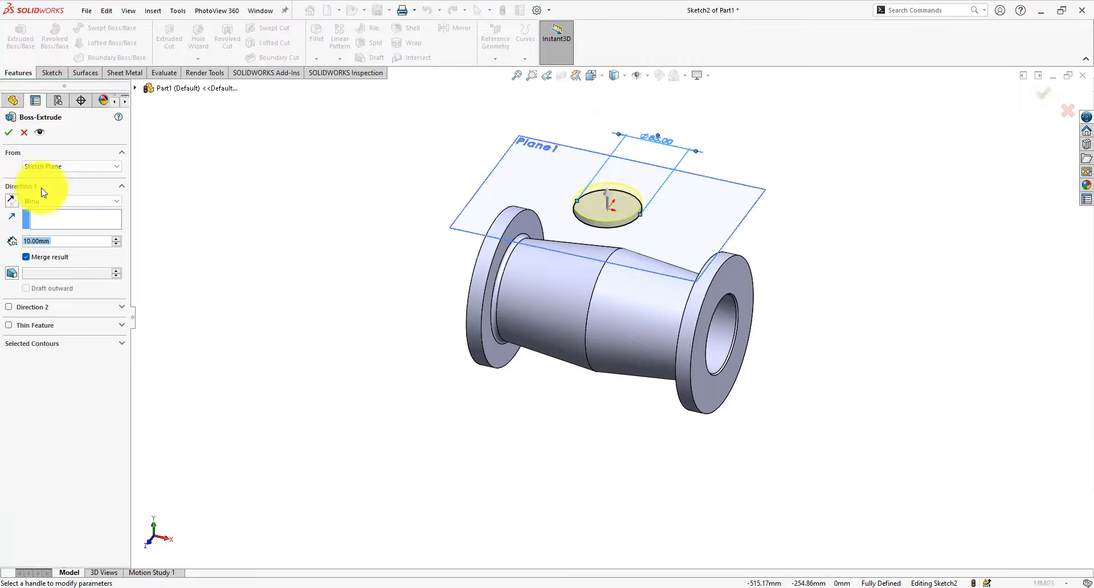
{"action": "left_click", "coordinate": [54, 201]}
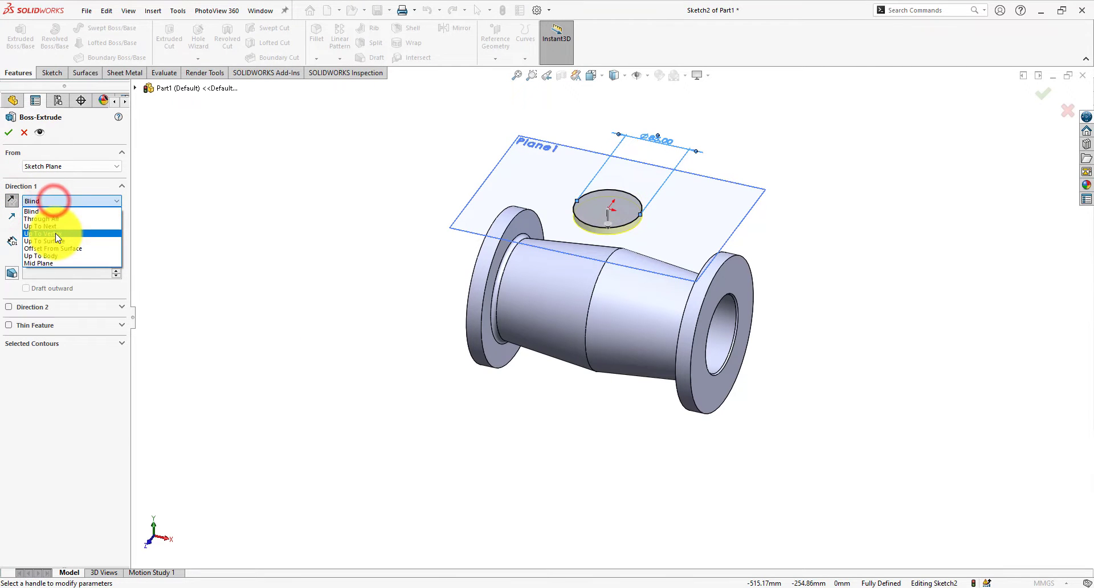
{"action": "left_click", "coordinate": [59, 226]}
{"action": "middle_click_drag", "start_coordinate": [372, 330], "coordinate": [379, 240]}
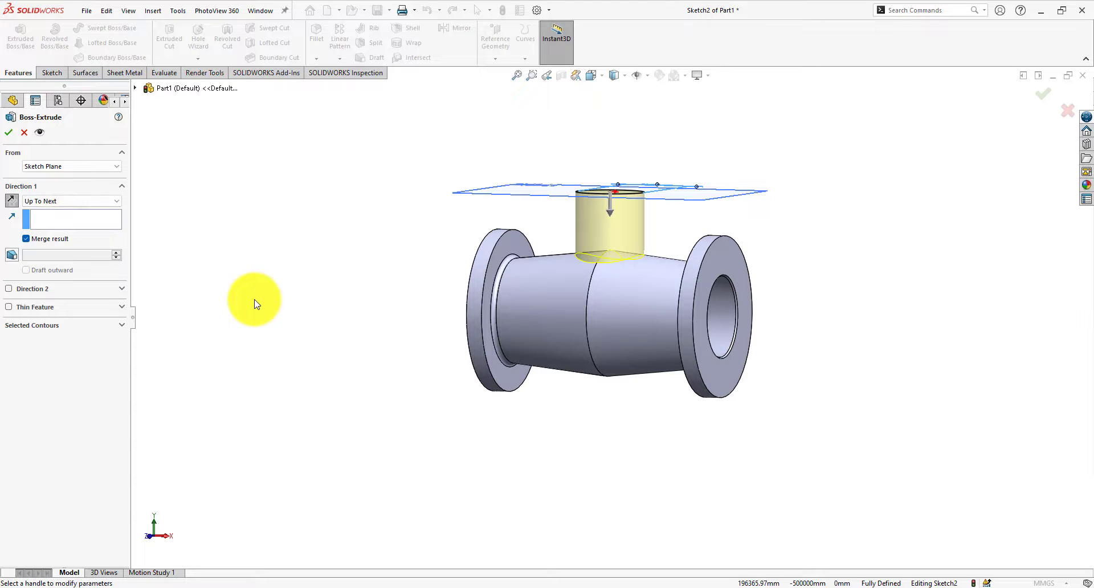
{"action": "left_click", "coordinate": [10, 133]}
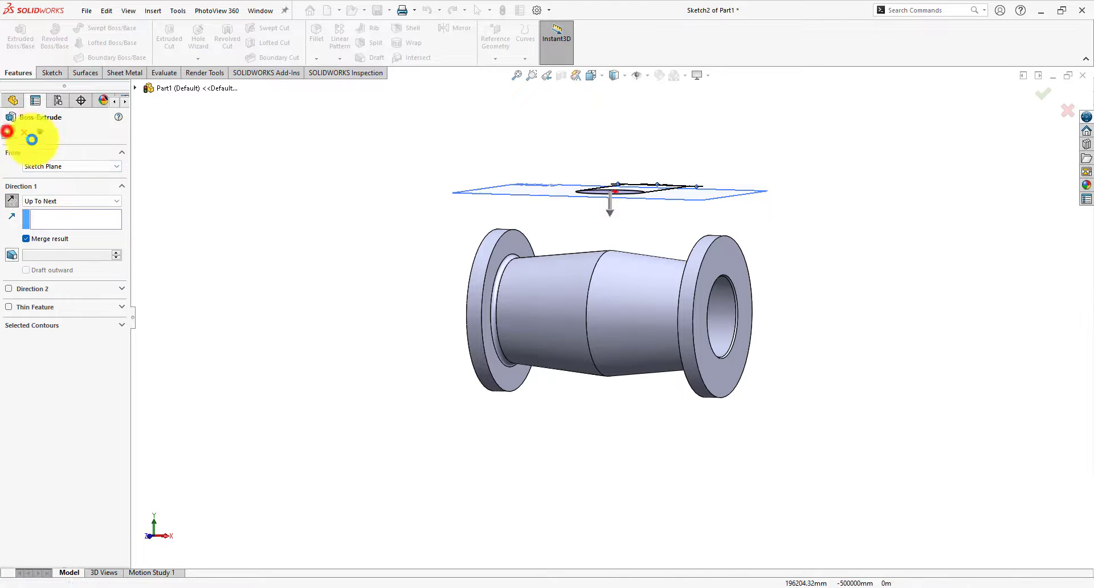
Step: Start a sketch on Plane1 and draw a centre rectangle from the origin around the branch
{"action": "middle_click_drag", "start_coordinate": [295, 349], "coordinate": [333, 383]}
{"action": "left_click", "coordinate": [720, 192]}
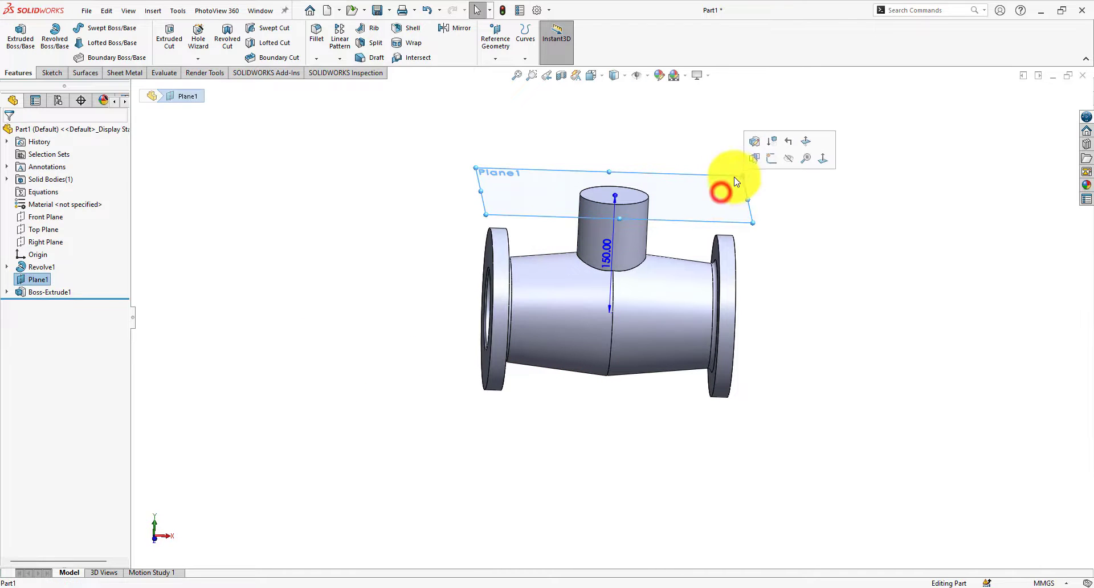
{"action": "left_click", "coordinate": [772, 155]}
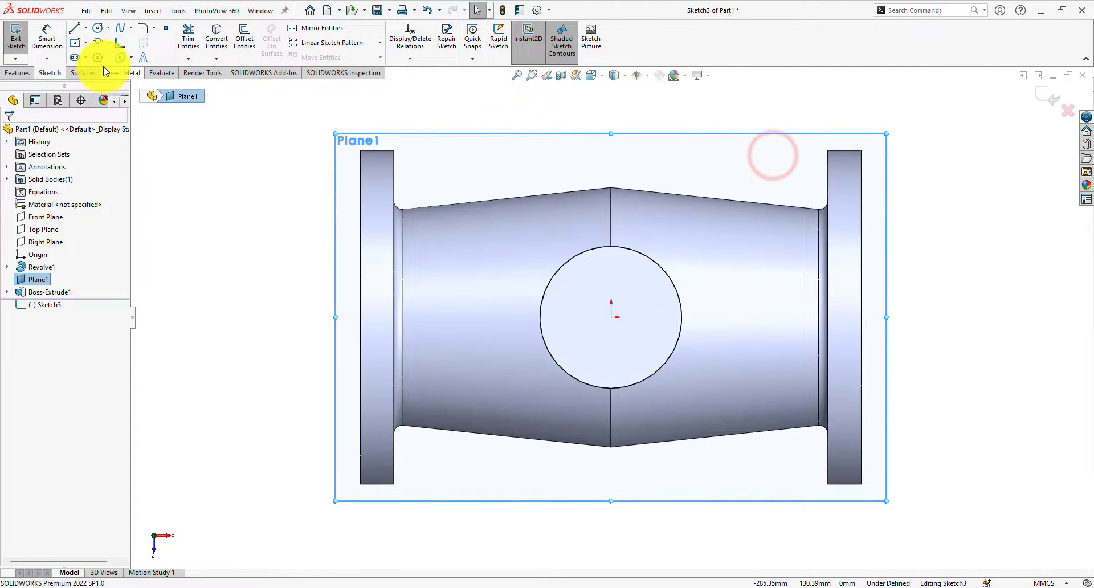
{"action": "left_click", "coordinate": [74, 42]}
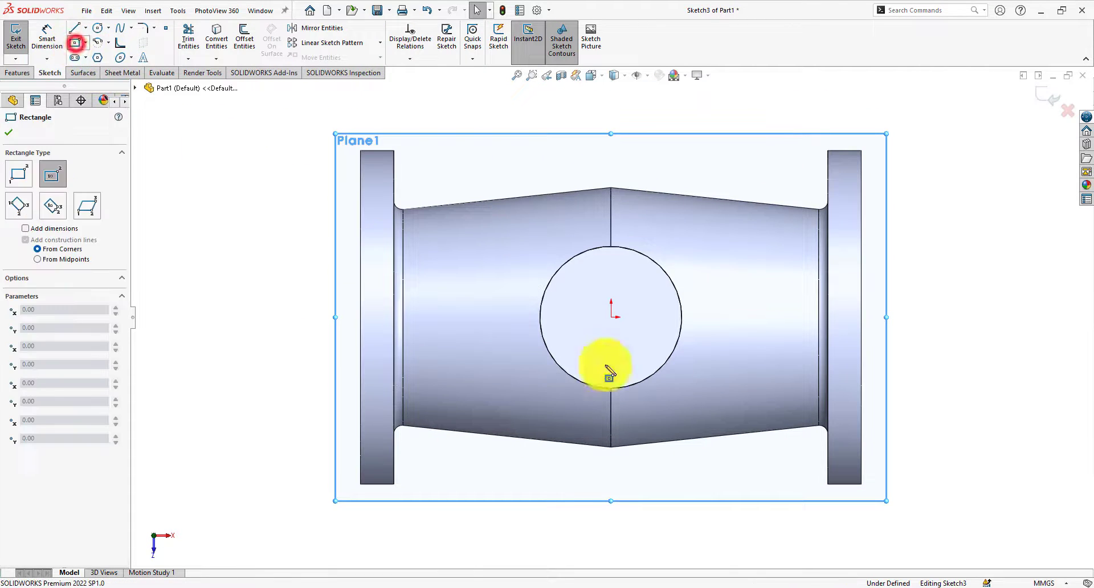
{"action": "left_click", "coordinate": [611, 317]}
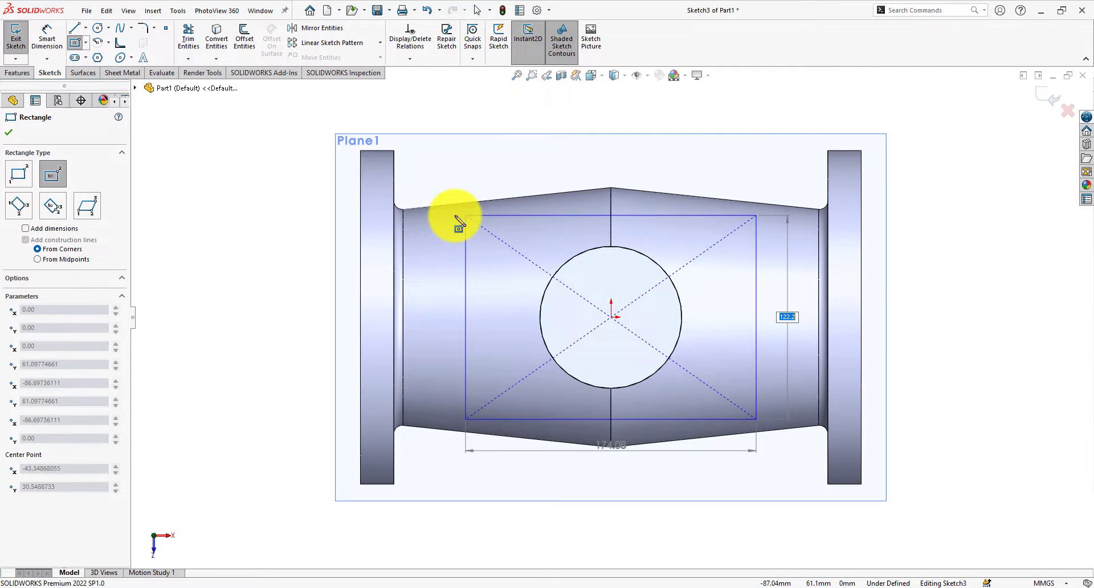
{"action": "left_click", "coordinate": [470, 418]}
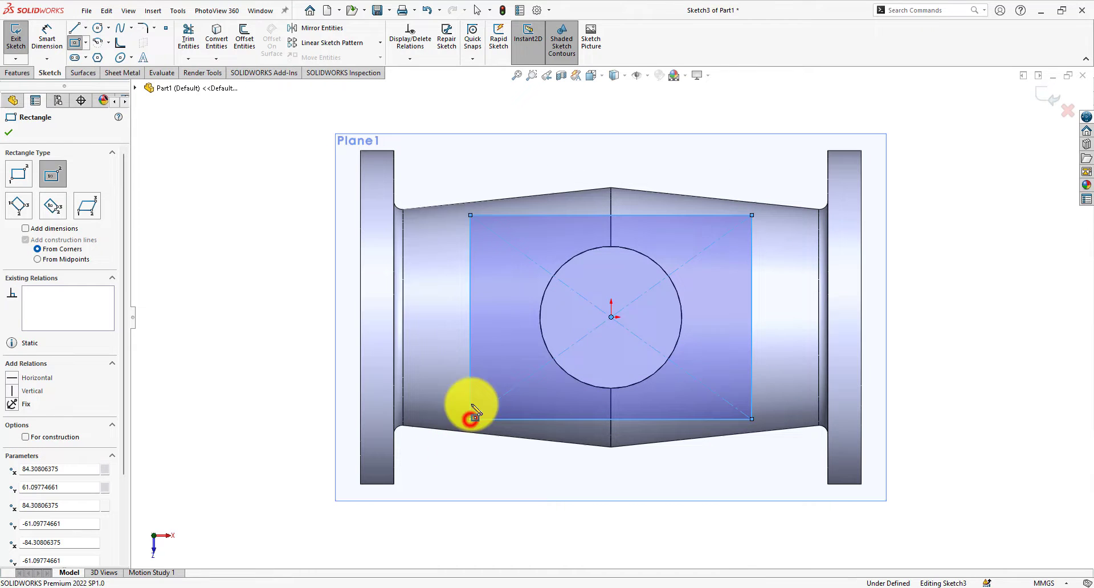
Step: Dimension the rectangle's width and height to 150 mm each
{"action": "left_click", "coordinate": [46, 35]}
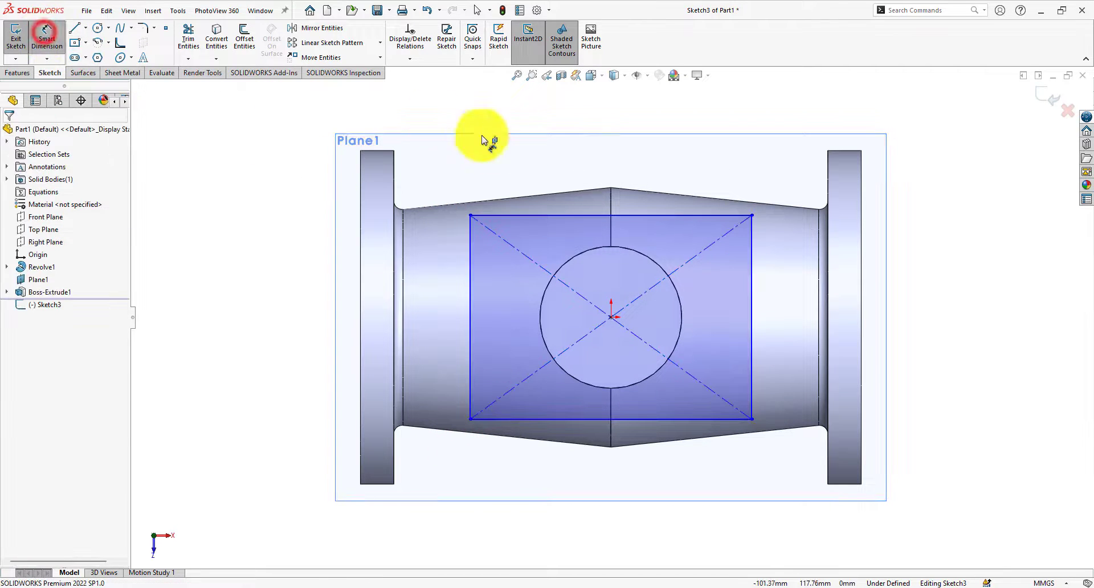
{"action": "left_click", "coordinate": [562, 217]}
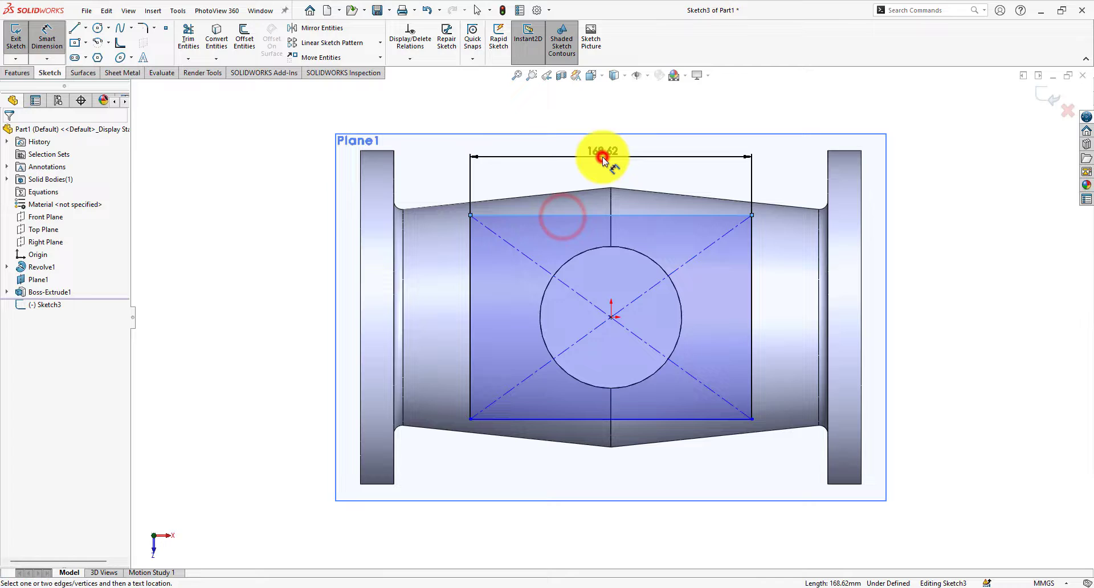
{"action": "left_click", "coordinate": [602, 155]}
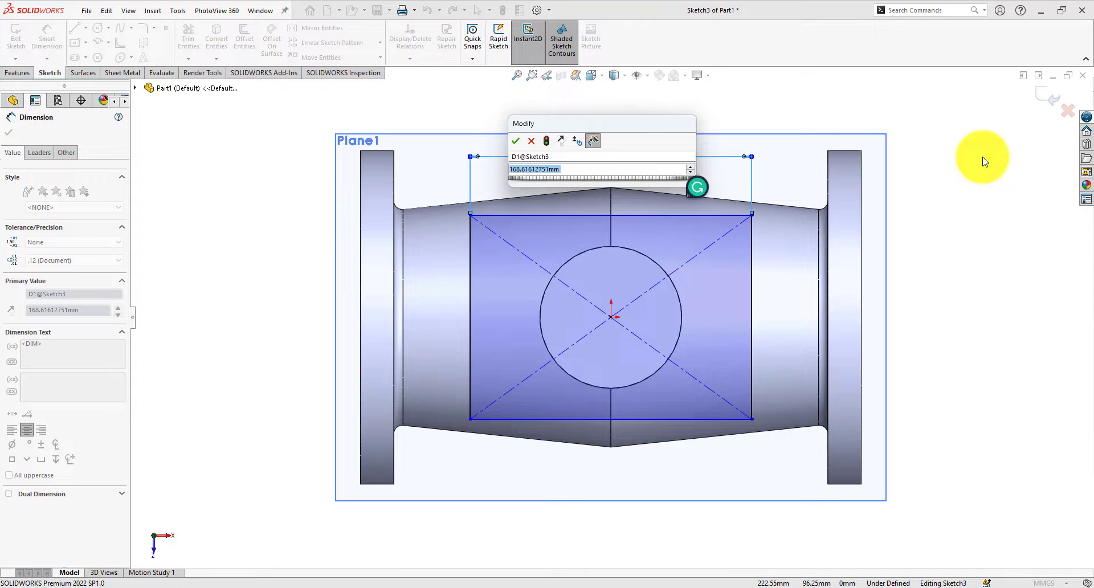
{"action": "type", "text": "150"}
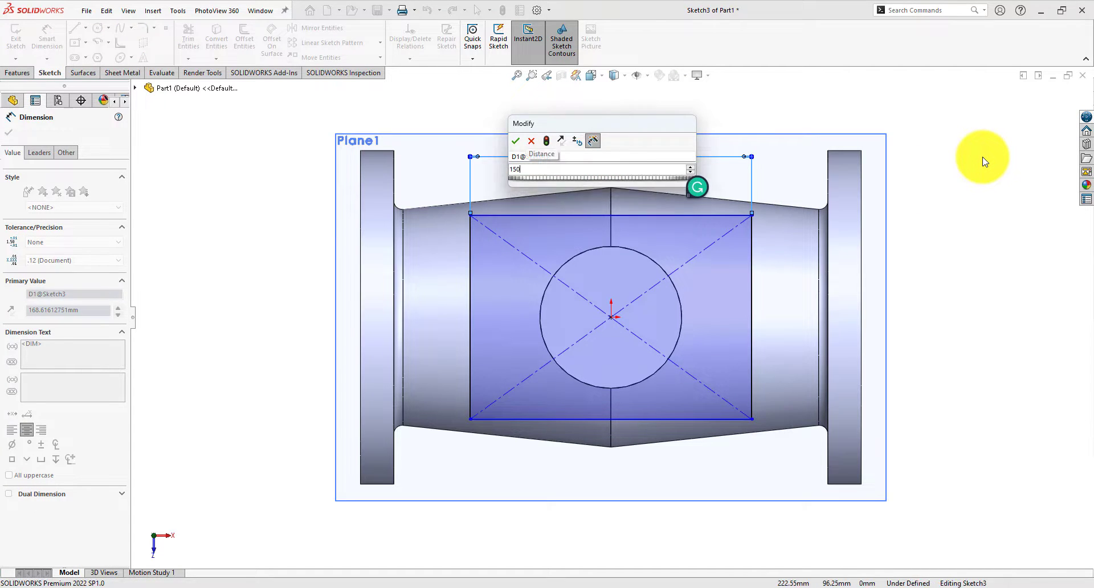
{"action": "key", "text": "Return"}
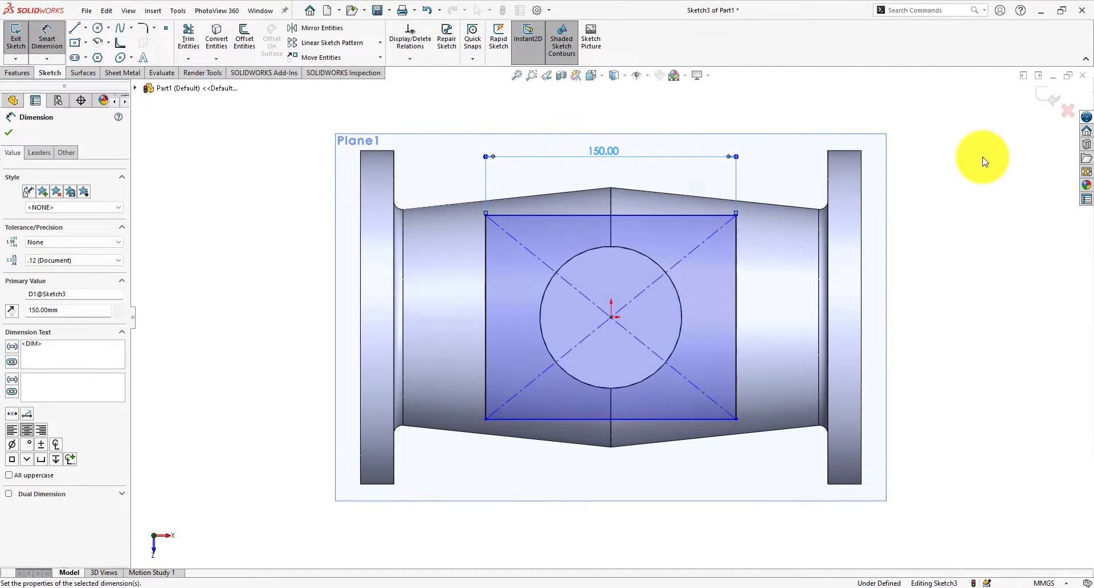
{"action": "left_click", "coordinate": [738, 376]}
{"action": "left_click", "coordinate": [778, 322]}
{"action": "type", "text": "15"}
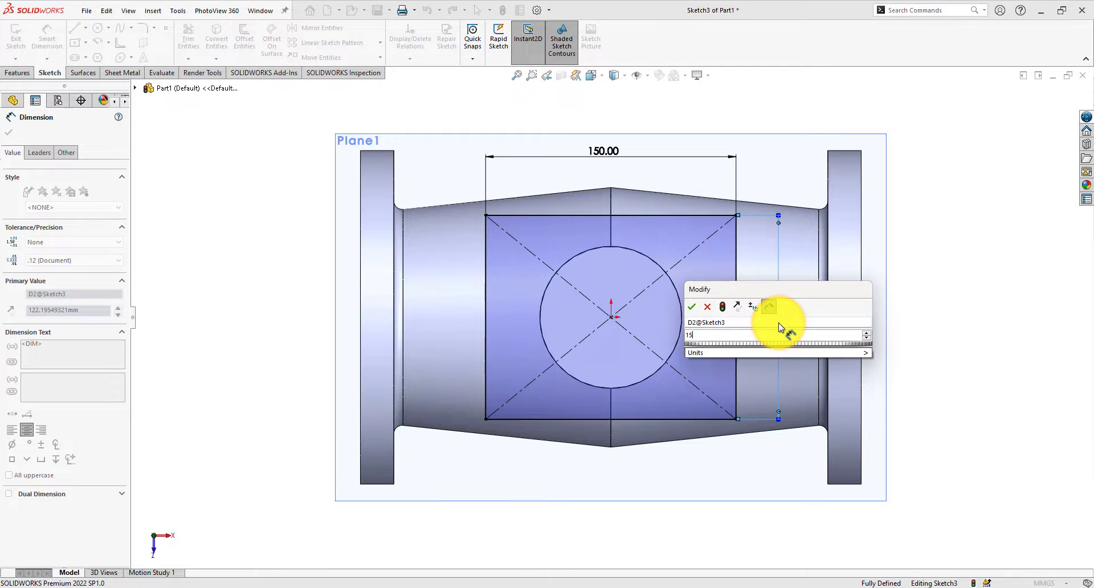
{"action": "type", "text": "0"}
{"action": "key", "text": "Return"}
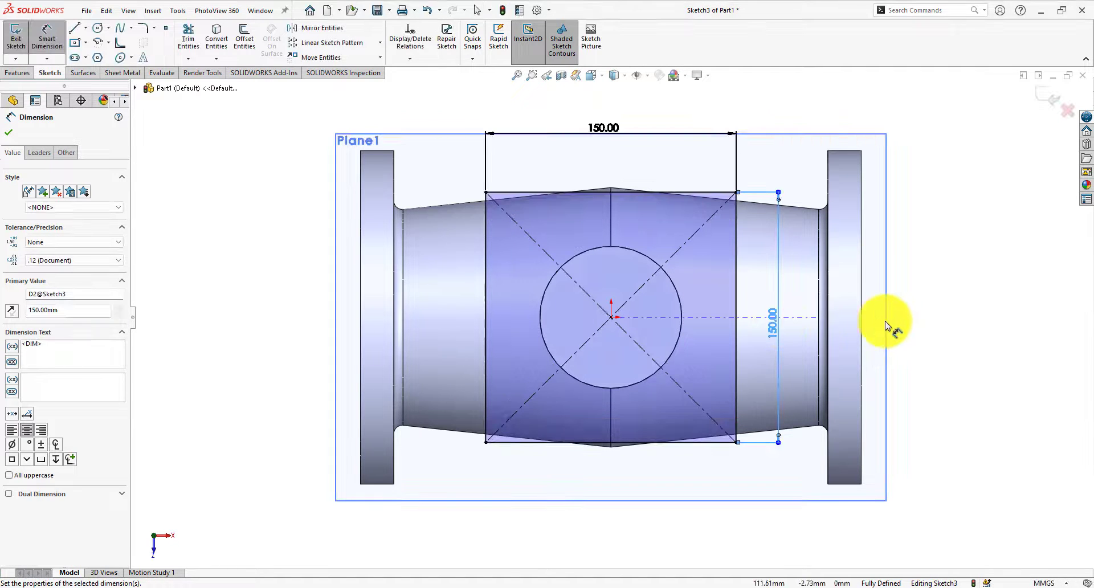
Step: Apply R20 sketch fillets to all four corners of the 150 mm square
{"action": "left_click", "coordinate": [144, 30]}
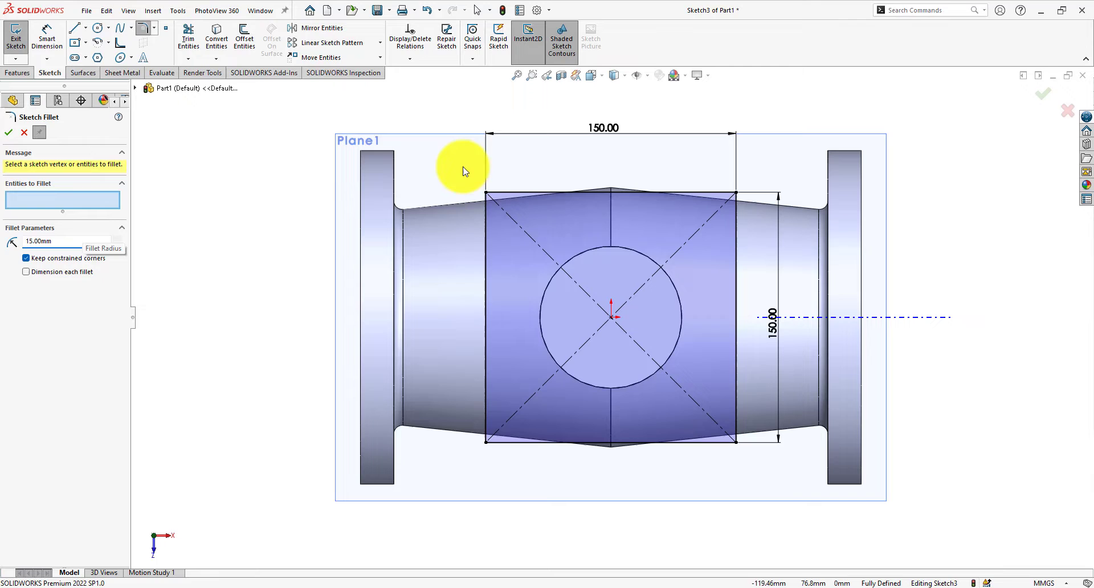
{"action": "left_click", "coordinate": [485, 192]}
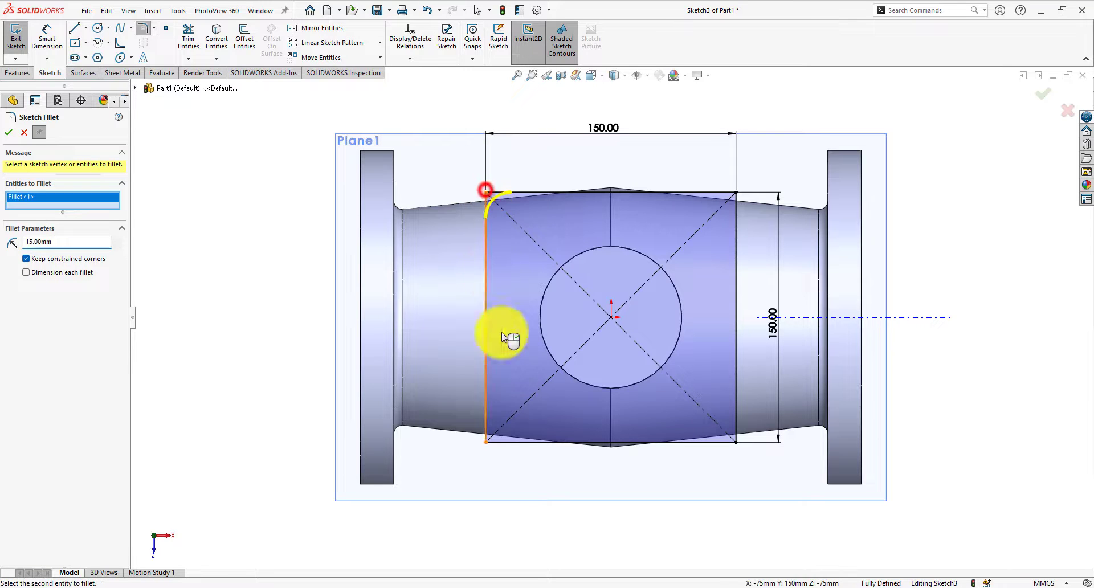
{"action": "left_click", "coordinate": [485, 443]}
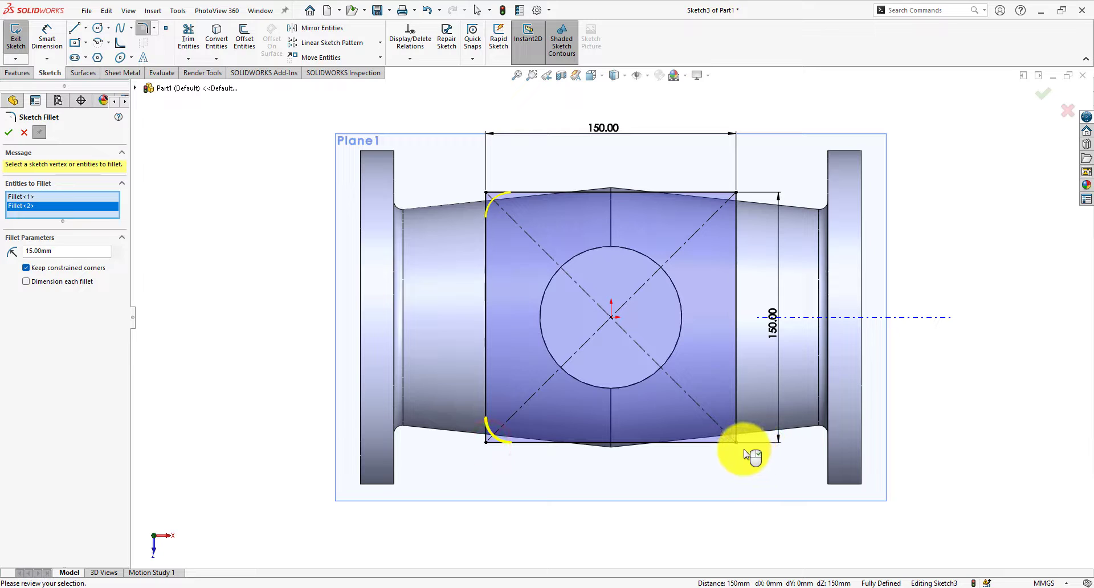
{"action": "left_click", "coordinate": [736, 442]}
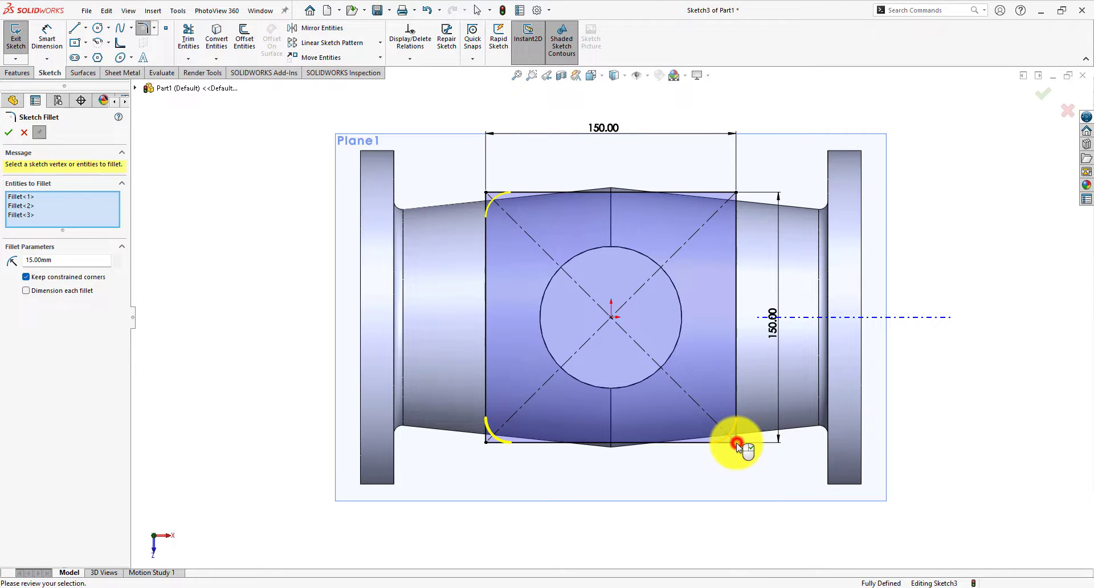
{"action": "left_click", "coordinate": [735, 192]}
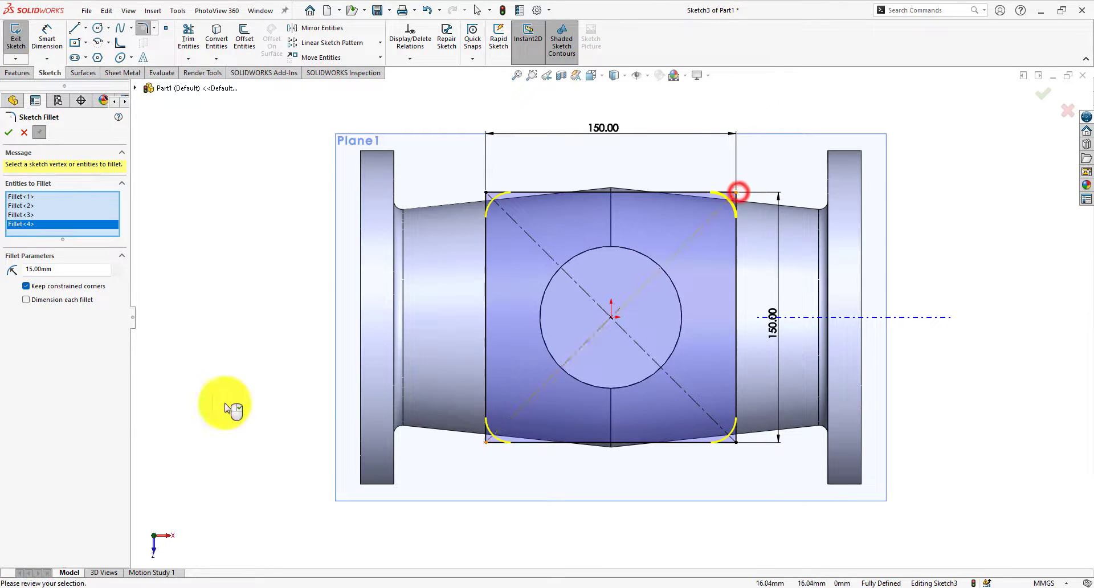
{"action": "double_click", "coordinate": [68, 270]}
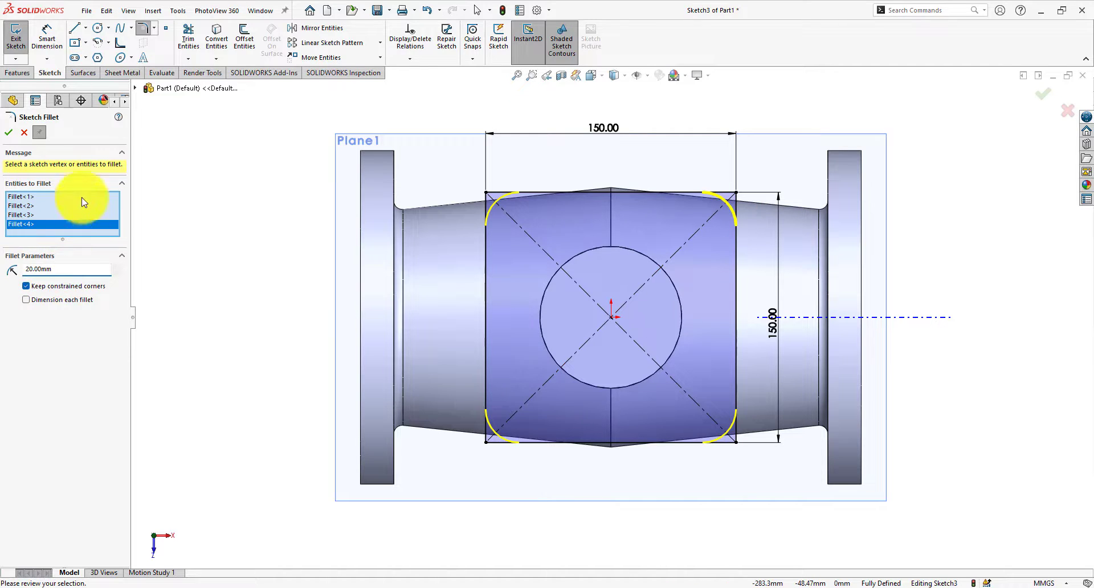
{"action": "left_click", "coordinate": [8, 133]}
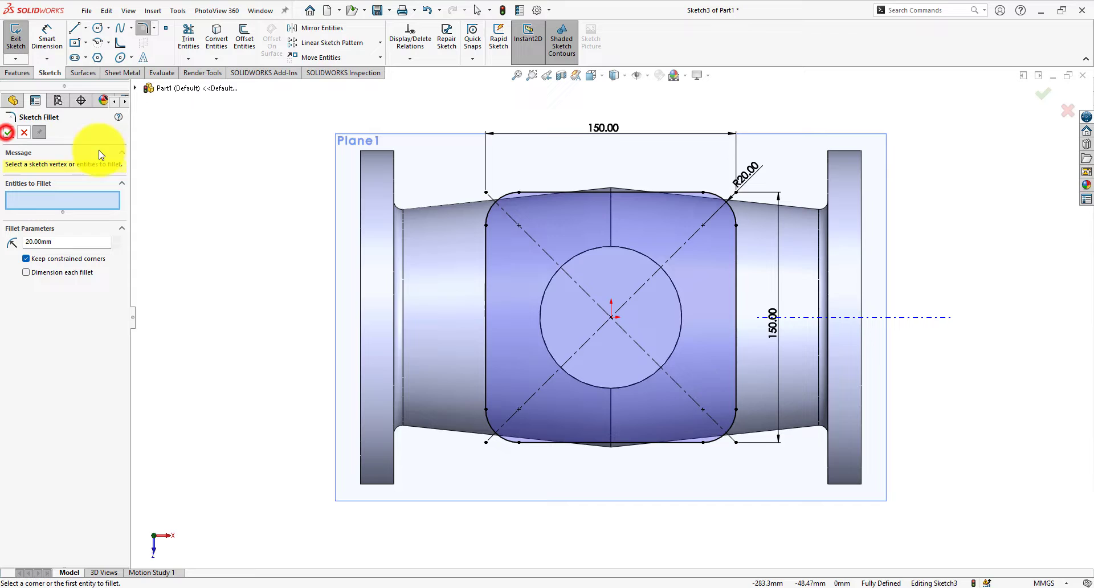
{"action": "right_click", "coordinate": [234, 246]}
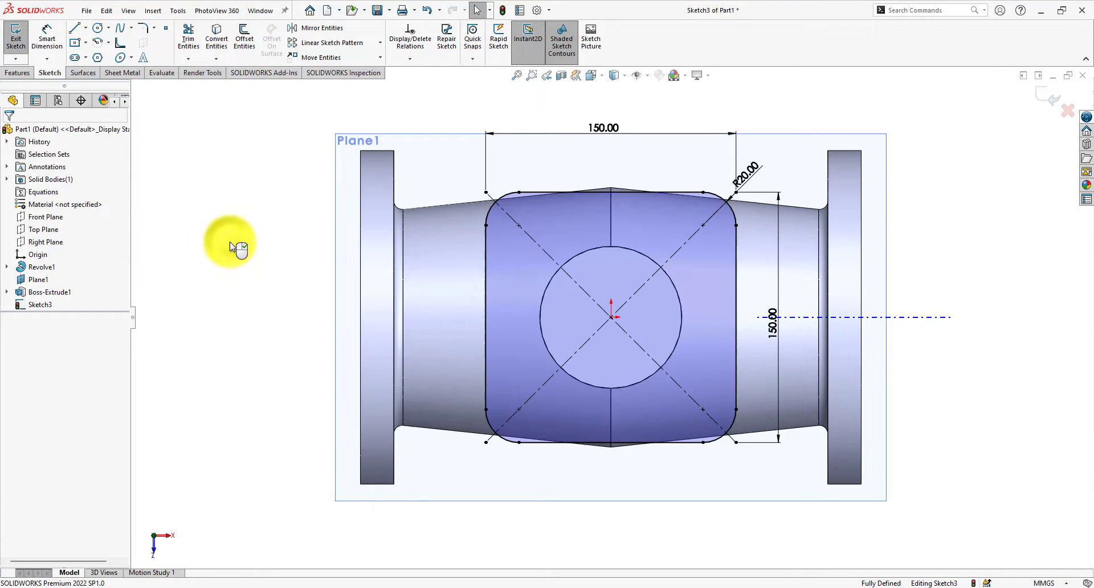
Step: Draw four circles centred on the fillet centres at the square's corners
{"action": "left_click", "coordinate": [99, 29]}
{"action": "left_click", "coordinate": [521, 228]}
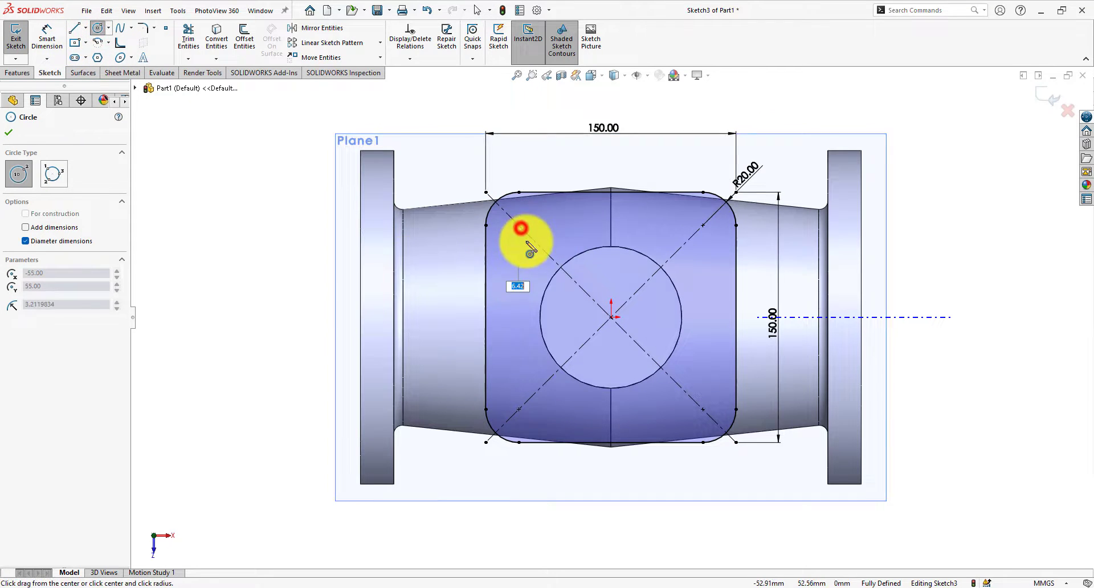
{"action": "left_click", "coordinate": [529, 238]}
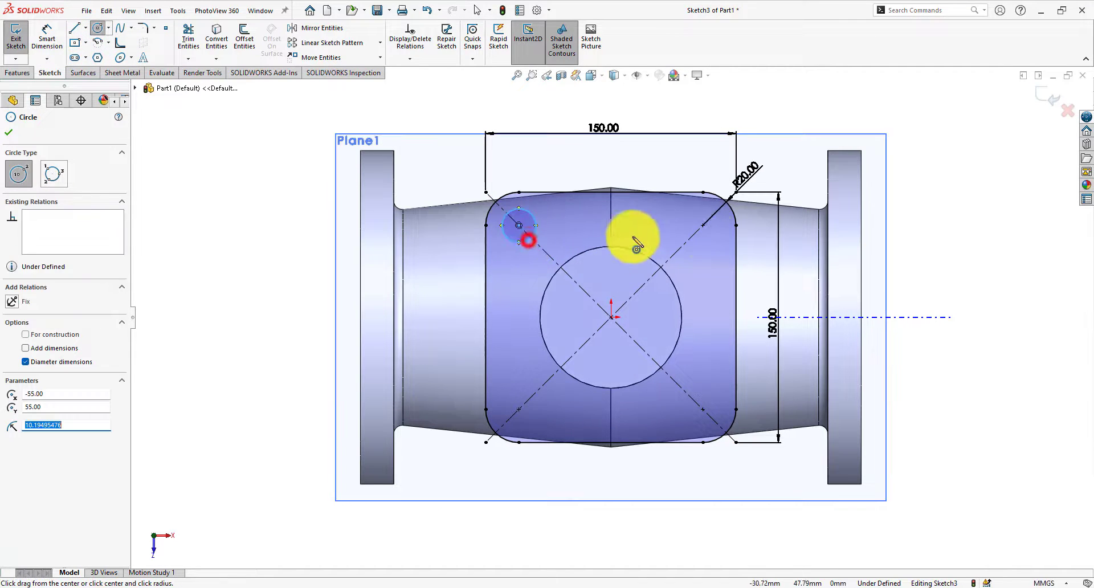
{"action": "left_click", "coordinate": [704, 226]}
{"action": "left_click", "coordinate": [688, 241]}
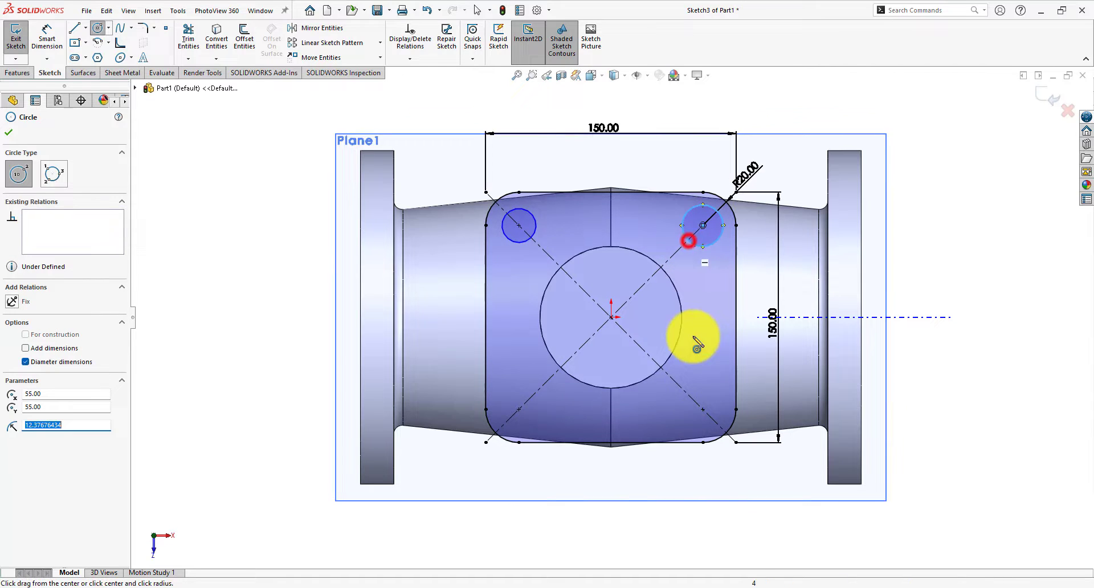
{"action": "left_click", "coordinate": [703, 409]}
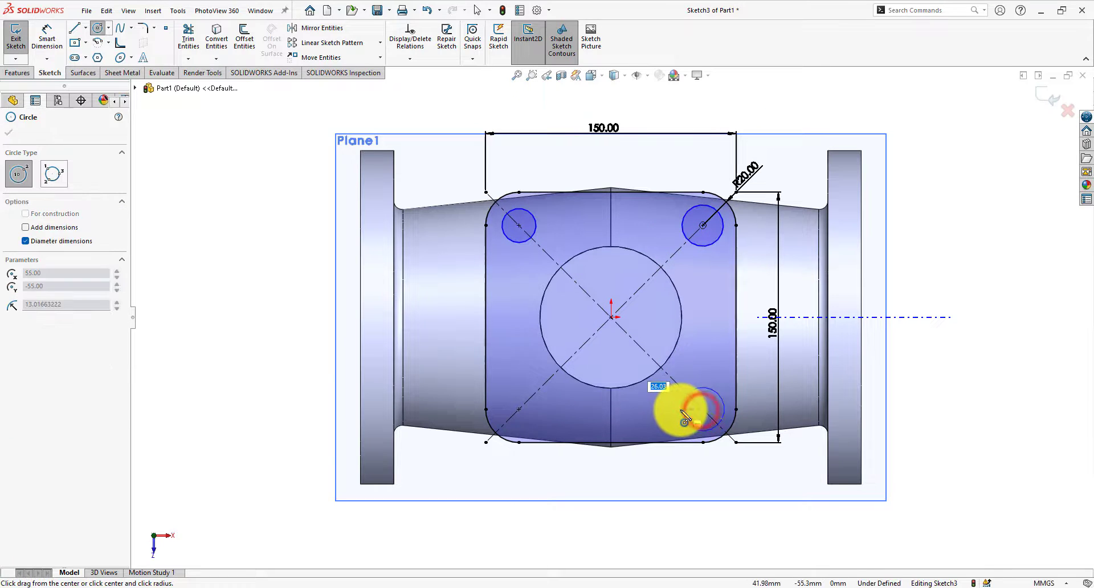
{"action": "left_click", "coordinate": [680, 409]}
{"action": "left_click", "coordinate": [519, 409]}
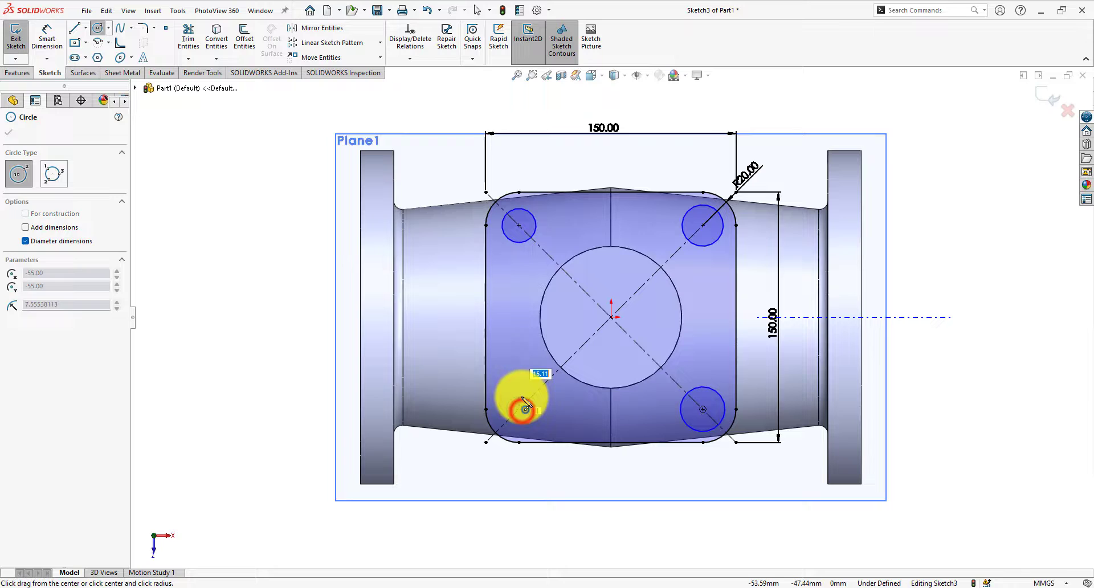
{"action": "left_click", "coordinate": [518, 392]}
{"action": "right_click", "coordinate": [228, 284]}
{"action": "left_click", "coordinate": [228, 282]}
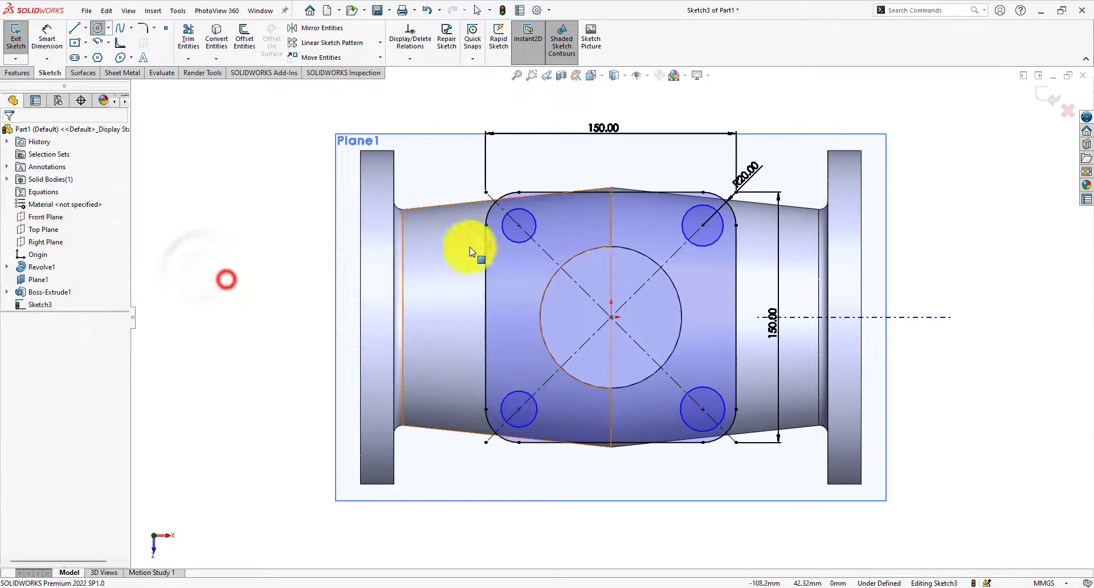
Step: Make the four corner circles equal and dimension one to Ø18 mm
{"action": "left_click", "coordinate": [528, 240]}
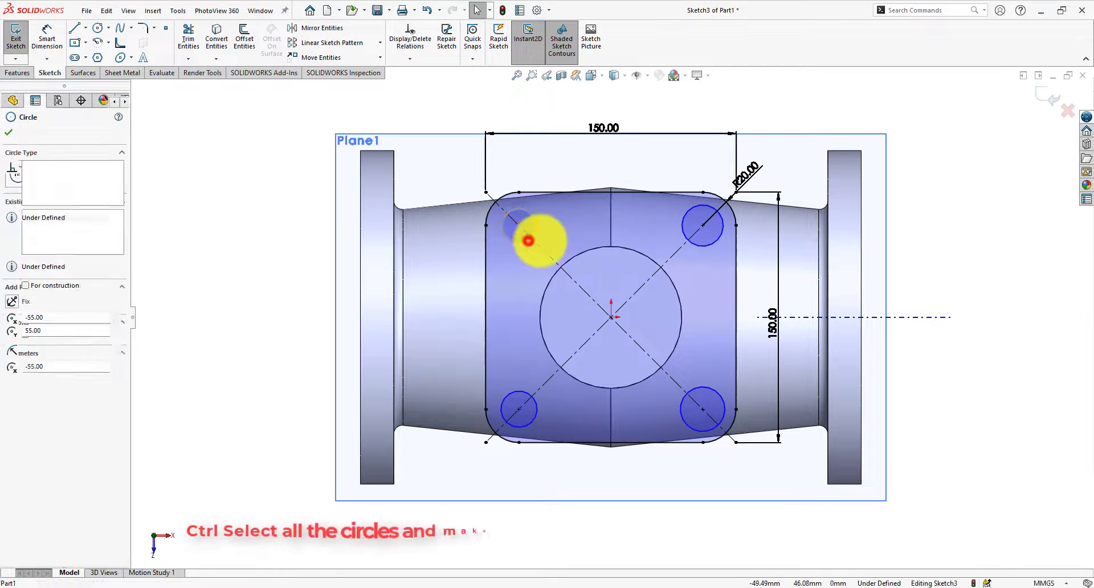
{"action": "left_click", "coordinate": [714, 242], "text": "ctrl"}
{"action": "left_click", "coordinate": [715, 389], "text": "ctrl"}
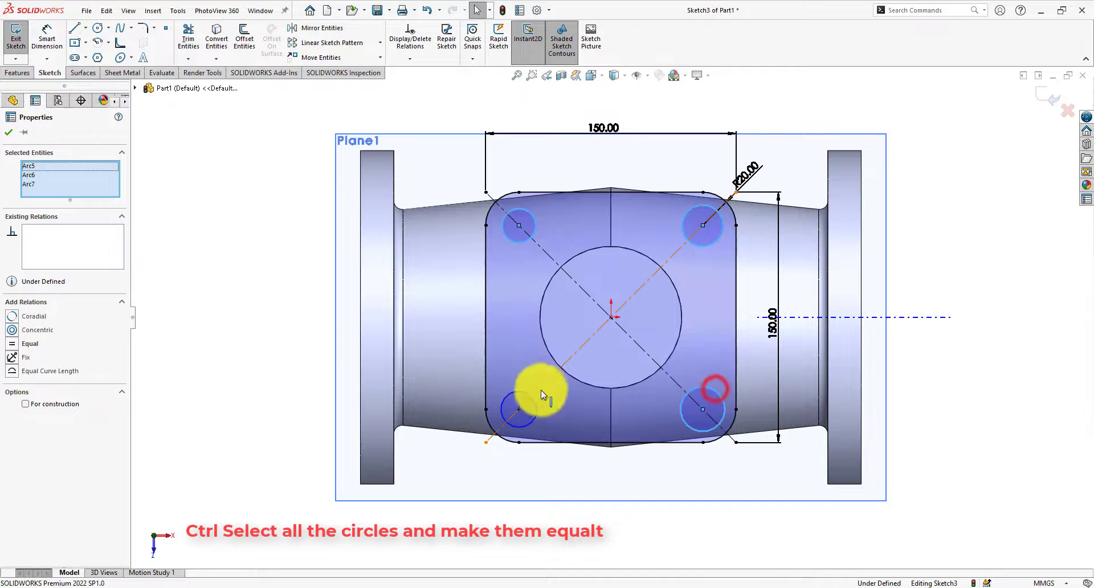
{"action": "left_click", "coordinate": [538, 408], "text": "ctrl"}
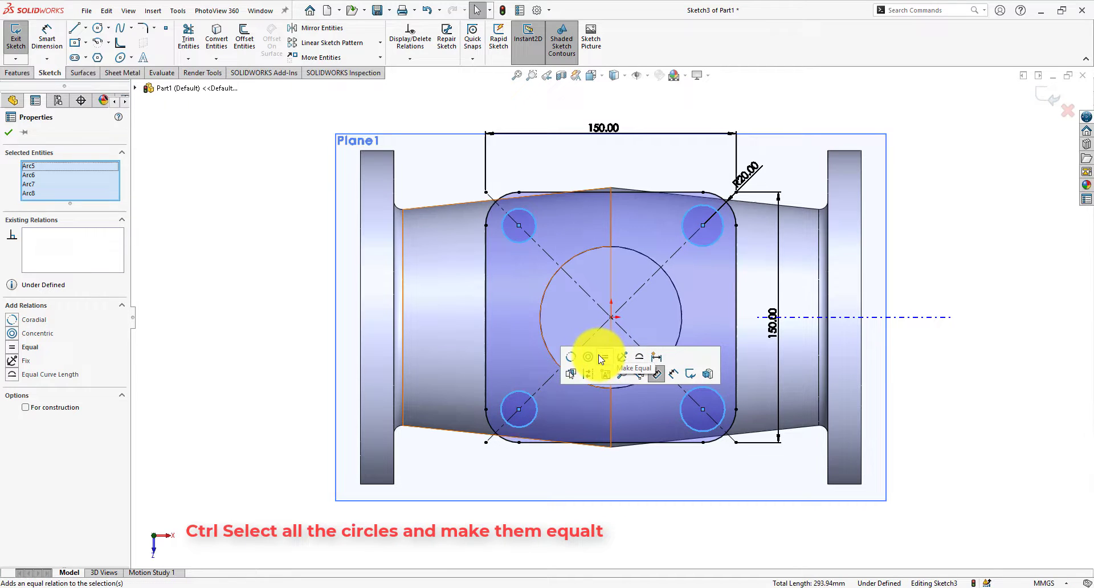
{"action": "left_click", "coordinate": [605, 357]}
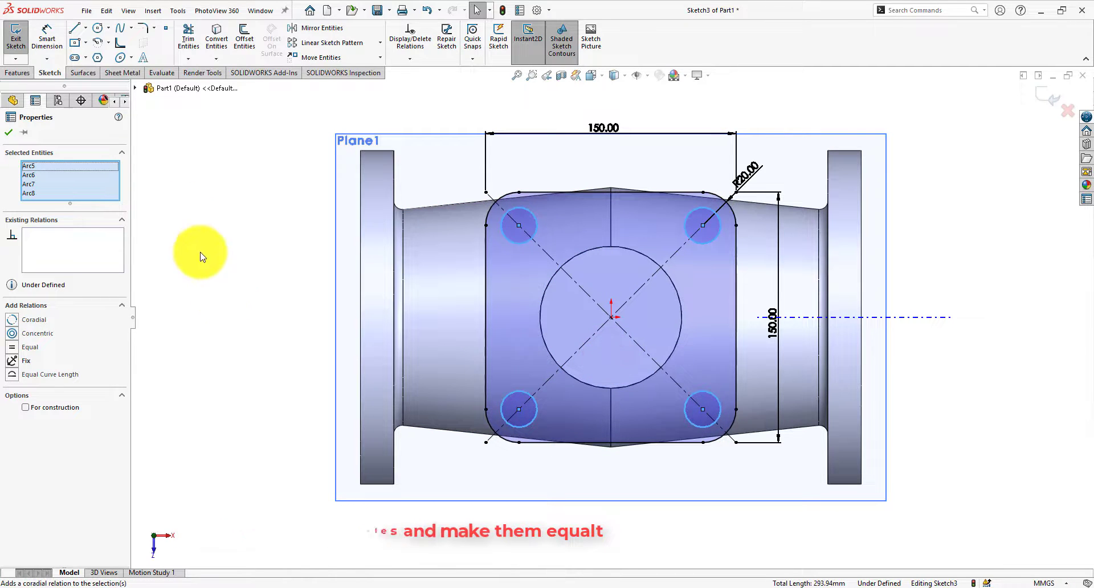
{"action": "left_click", "coordinate": [47, 43]}
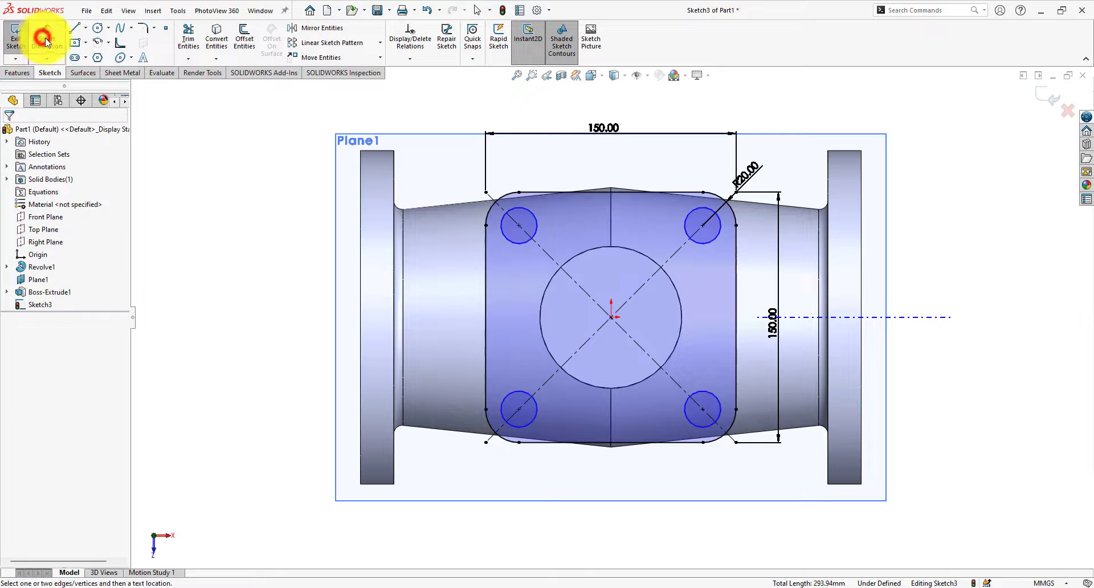
{"action": "left_click", "coordinate": [537, 226]}
{"action": "left_click", "coordinate": [693, 159]}
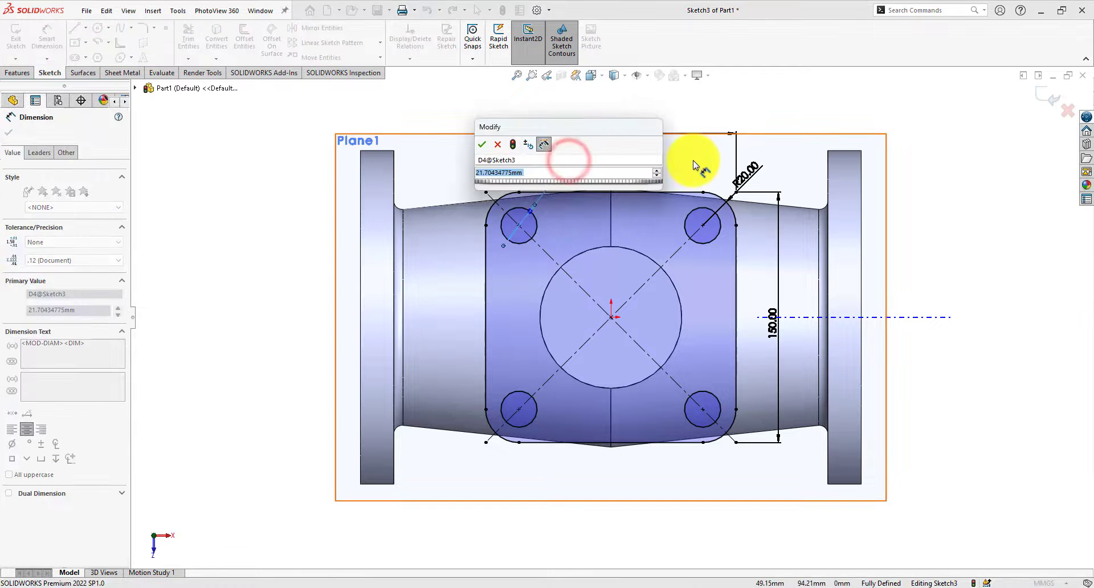
{"action": "type", "text": "18"}
{"action": "key", "text": "Return"}
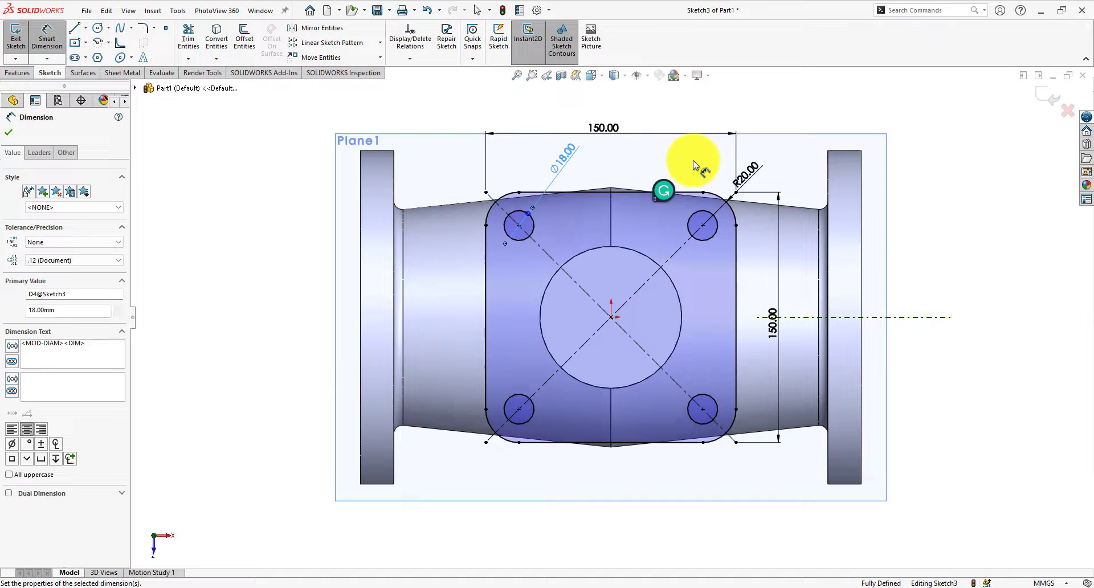
Step: Extrude the square sketch 20 mm in the reversed, downward direction into the bolt-holed flange plate
{"action": "left_click", "coordinate": [19, 73]}
{"action": "left_click", "coordinate": [21, 35]}
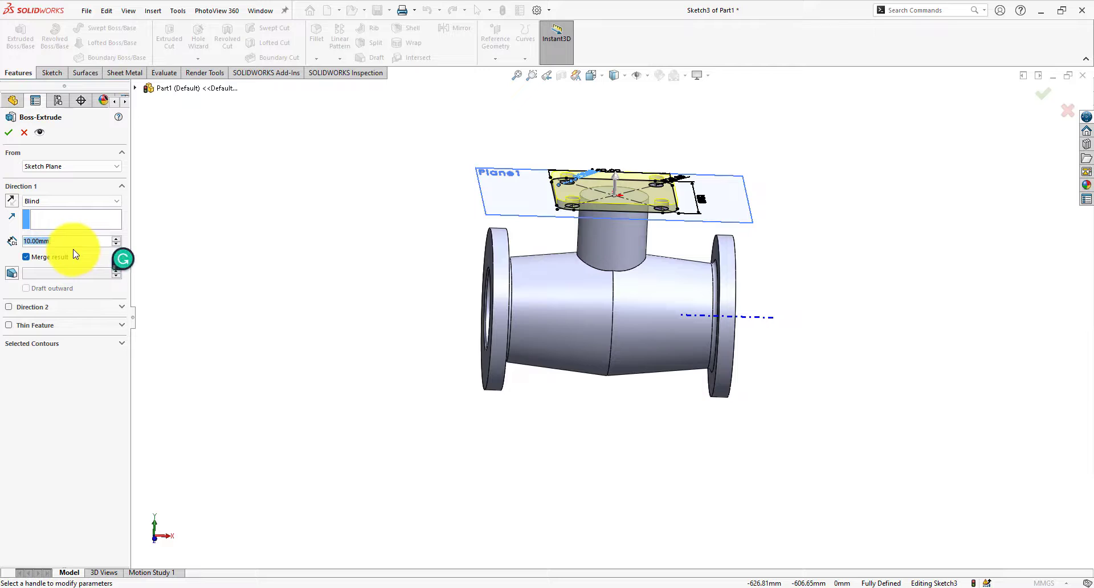
{"action": "type", "text": "20"}
{"action": "key", "text": "Return"}
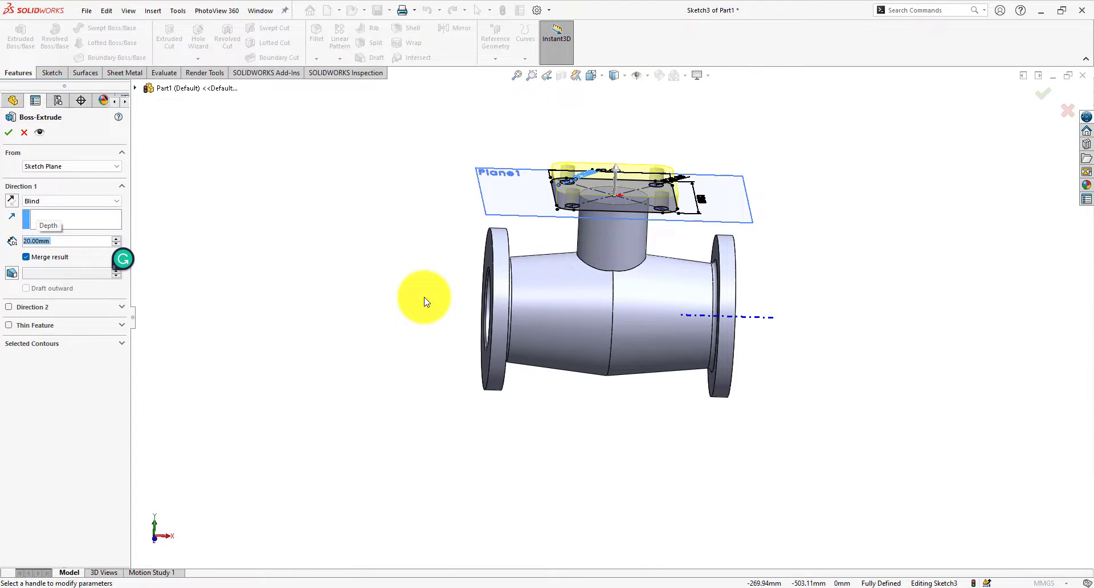
{"action": "middle_click_drag", "start_coordinate": [425, 298], "coordinate": [403, 257]}
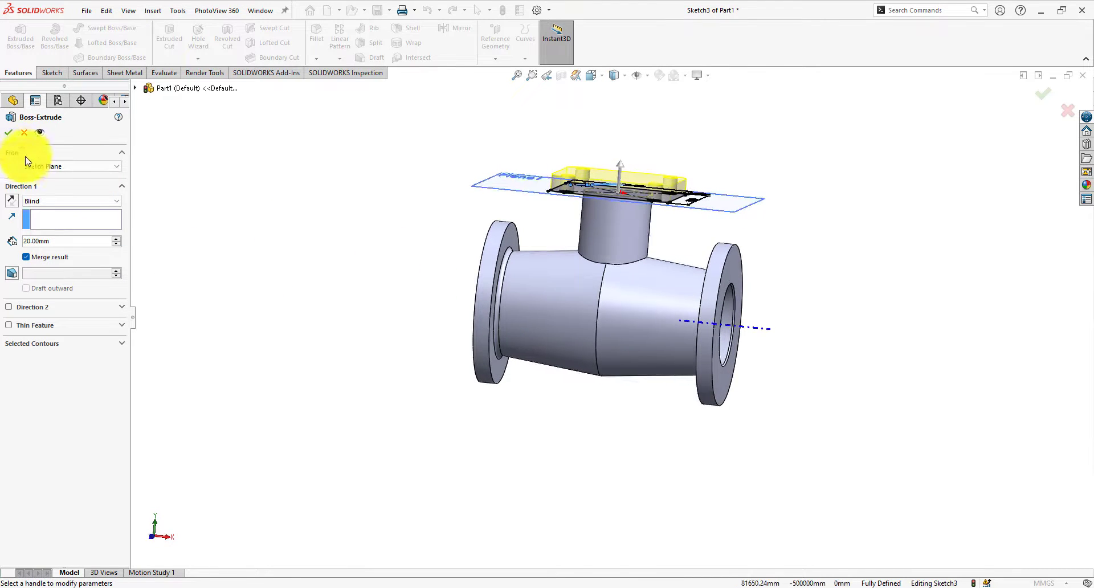
{"action": "left_click", "coordinate": [14, 203]}
{"action": "middle_click_drag", "start_coordinate": [274, 308], "coordinate": [245, 311]}
{"action": "left_click", "coordinate": [9, 135]}
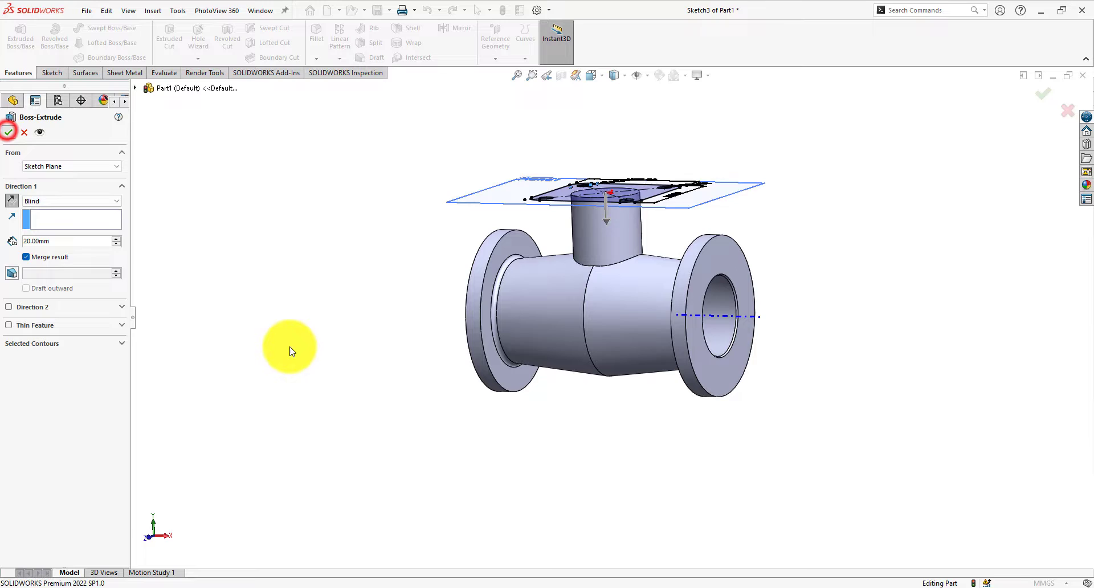
{"action": "middle_click_drag", "start_coordinate": [298, 354], "coordinate": [346, 410]}
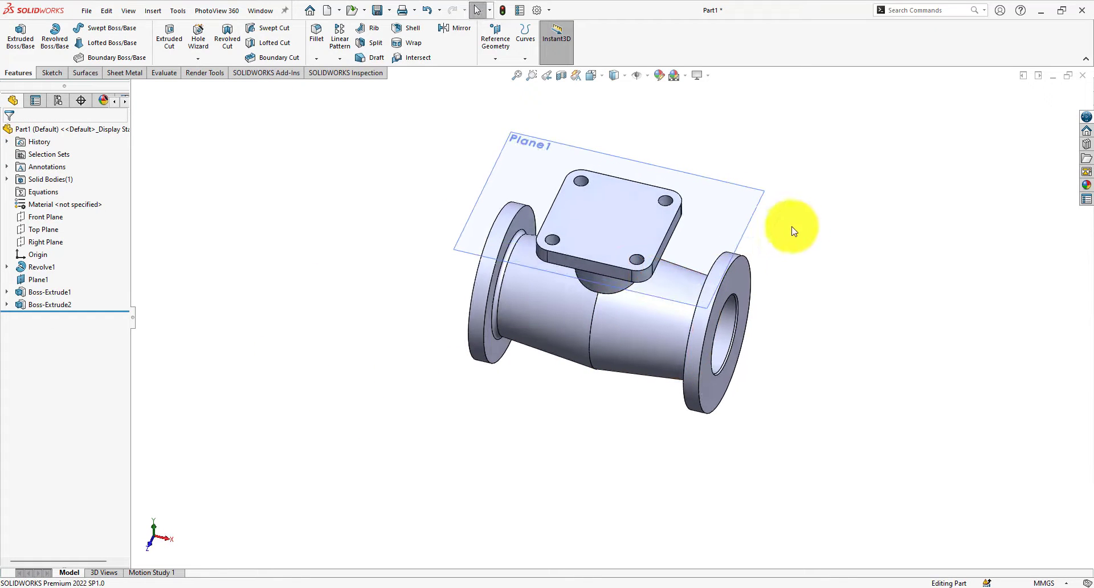
Step: Start a new sketch on the square flange's top face
{"action": "left_click", "coordinate": [740, 217]}
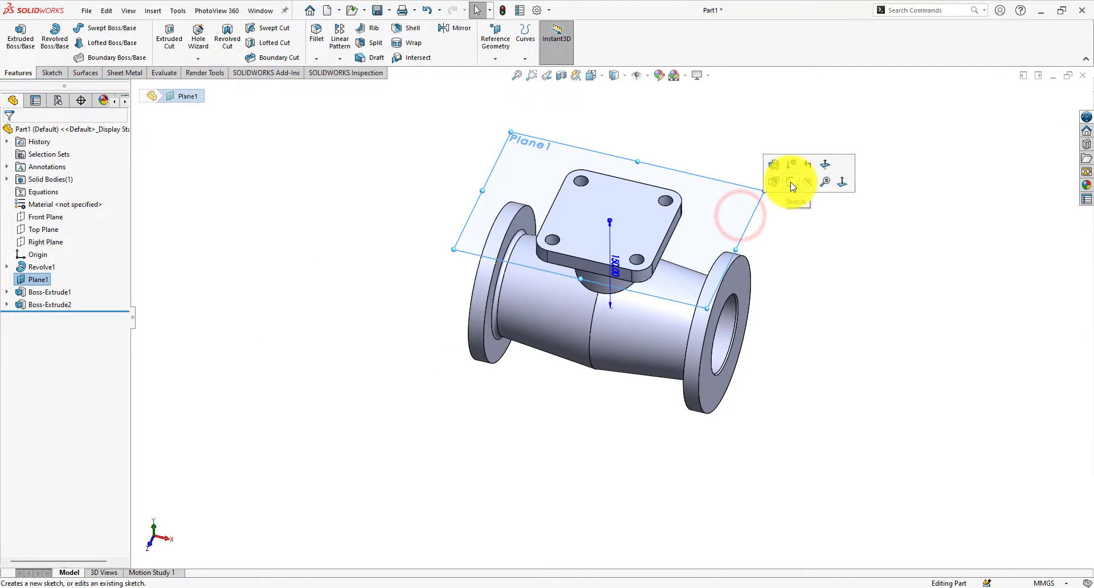
{"action": "left_click", "coordinate": [809, 185]}
{"action": "left_click", "coordinate": [832, 257]}
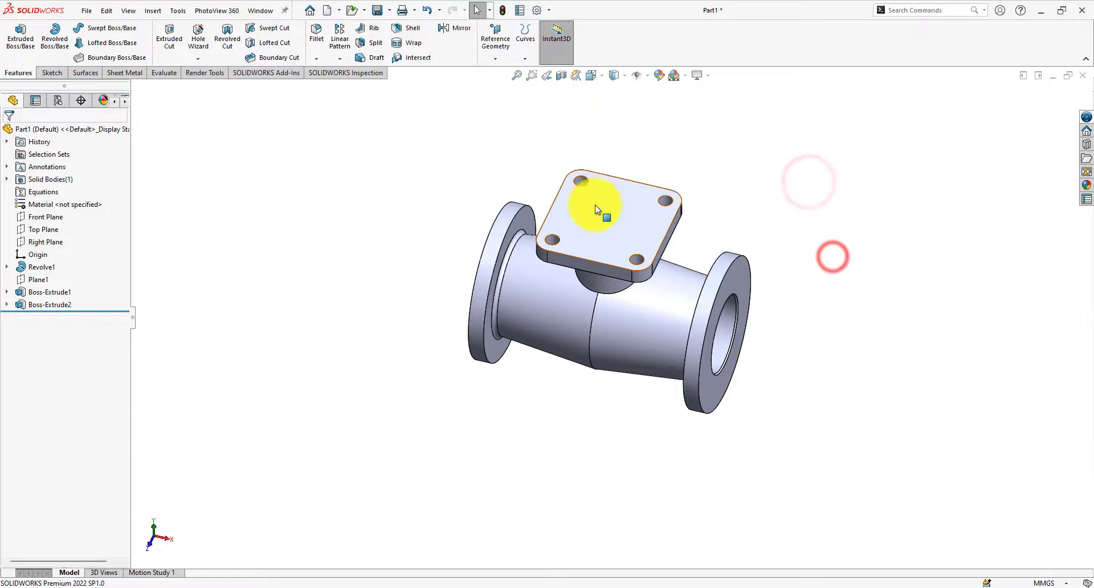
{"action": "left_click", "coordinate": [610, 222]}
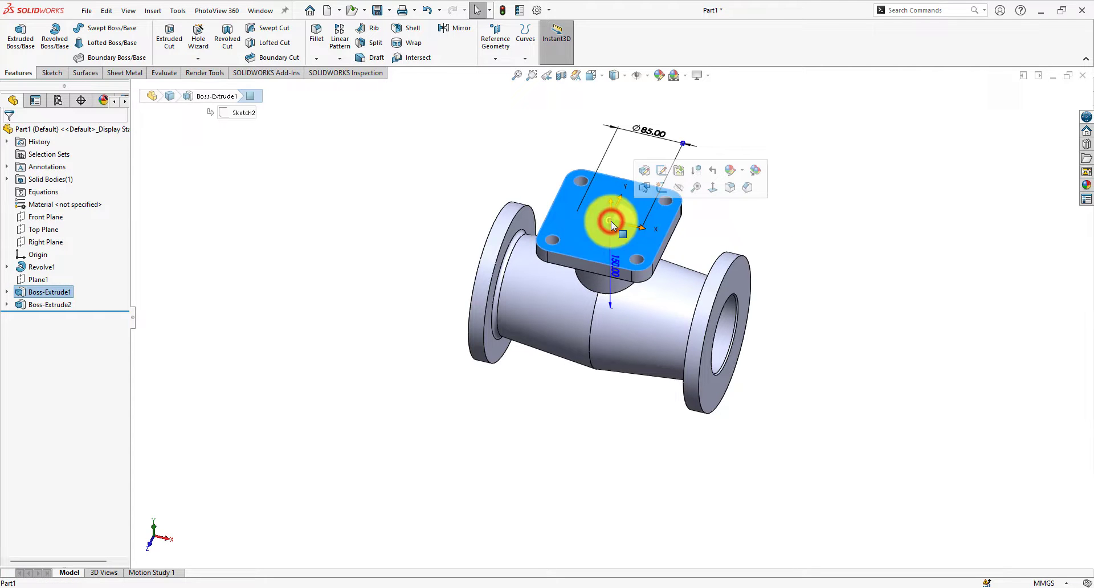
{"action": "left_click", "coordinate": [661, 189]}
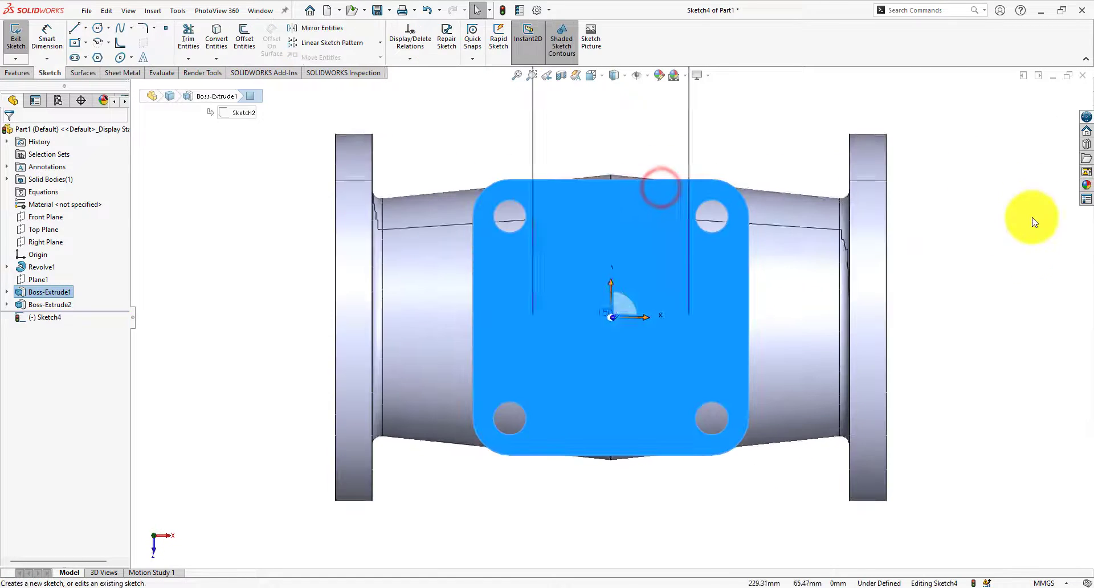
Step: Draw a circle centred on the origin and dimension its diameter to 50 mm
{"action": "left_click", "coordinate": [98, 29]}
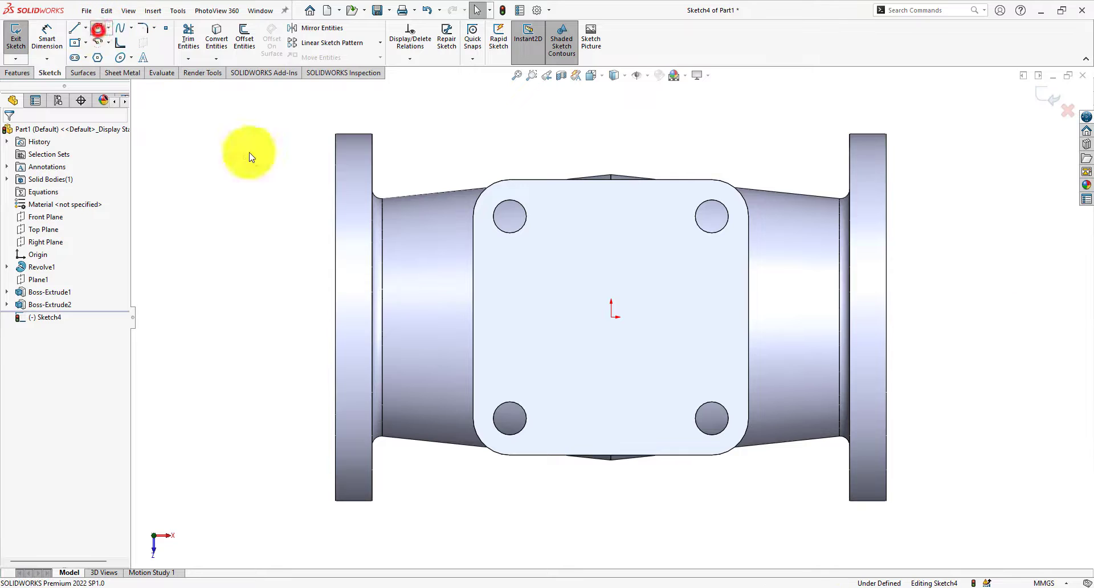
{"action": "left_click", "coordinate": [614, 320]}
{"action": "left_click", "coordinate": [587, 296]}
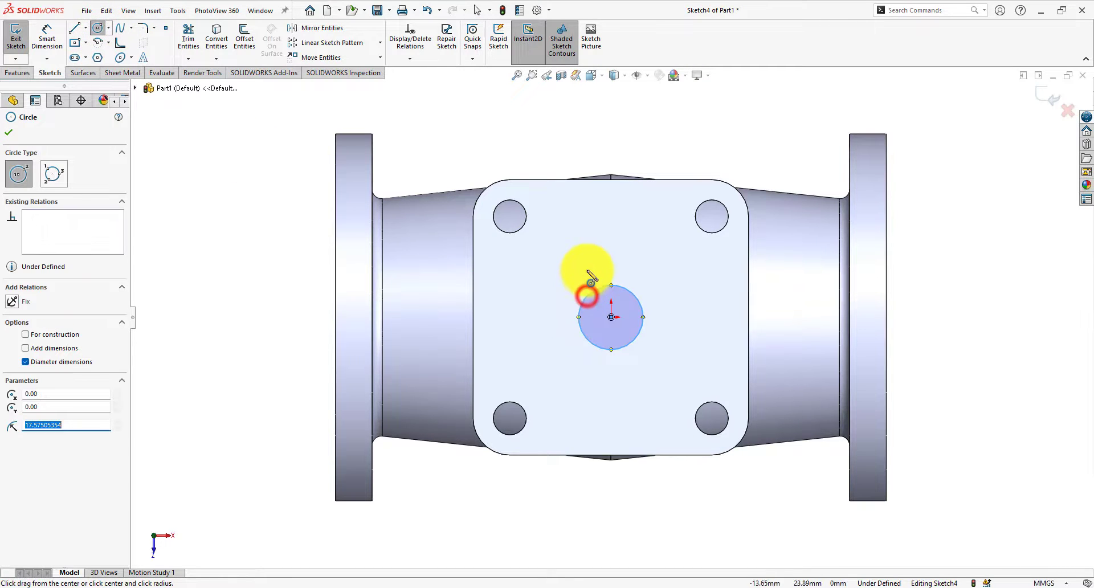
{"action": "left_click", "coordinate": [46, 35]}
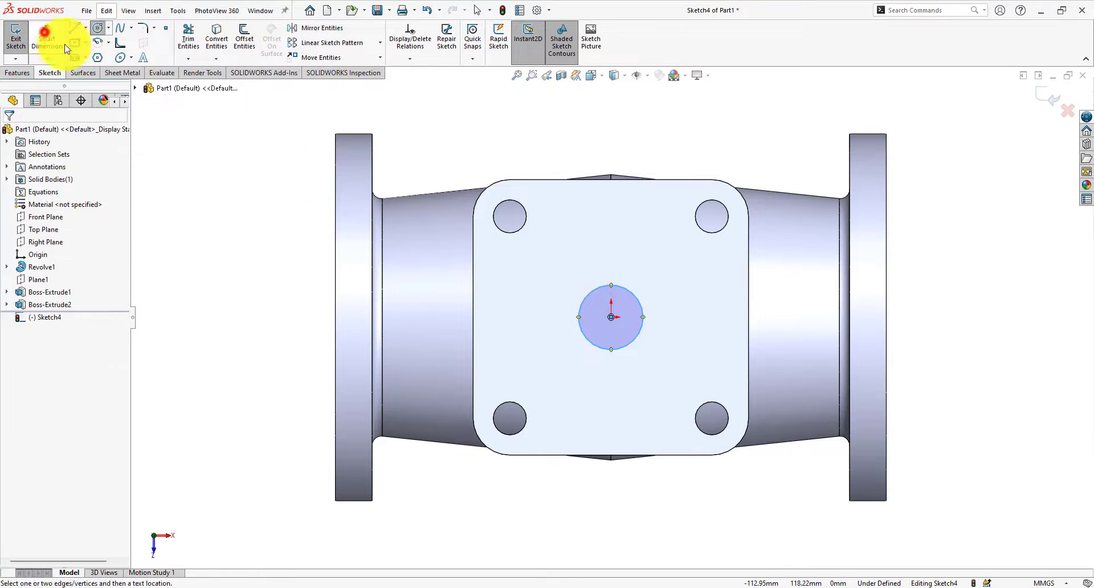
{"action": "left_click", "coordinate": [594, 289]}
{"action": "left_click", "coordinate": [610, 233]}
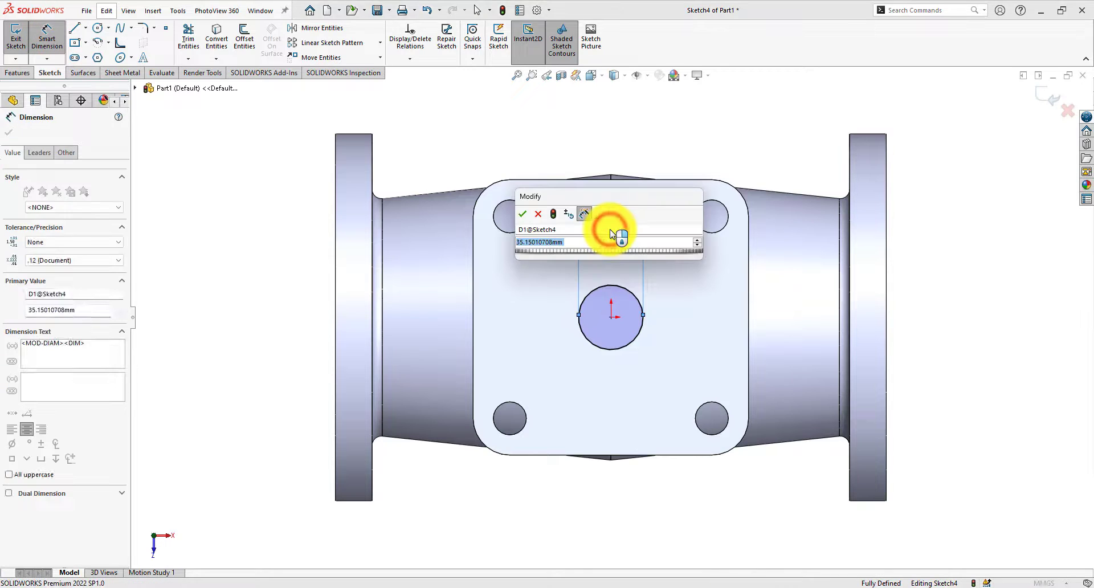
{"action": "type", "text": "50"}
{"action": "key", "text": "Return"}
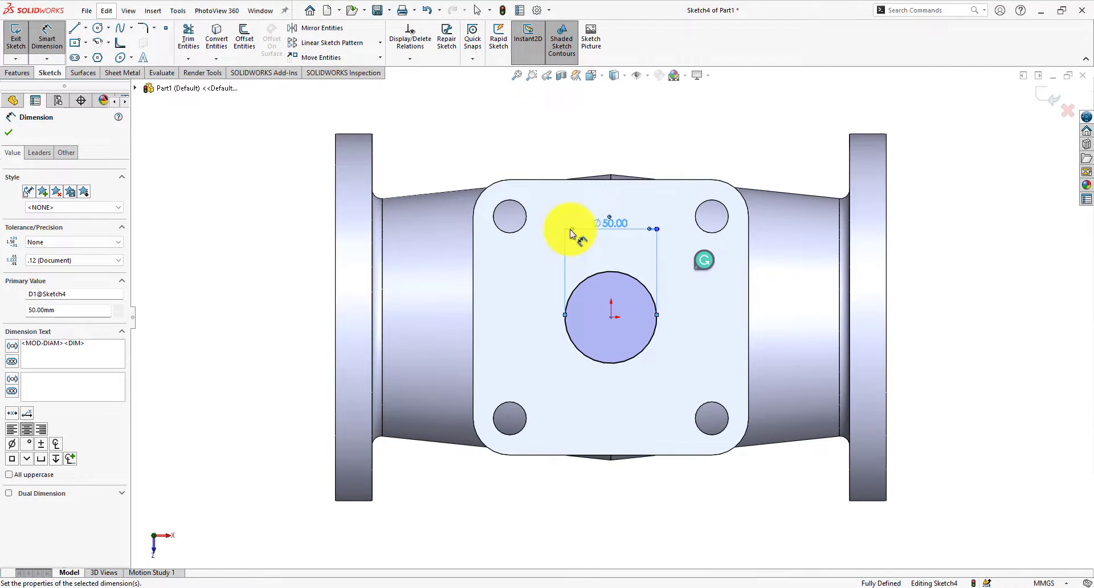
{"action": "left_click", "coordinate": [17, 73]}
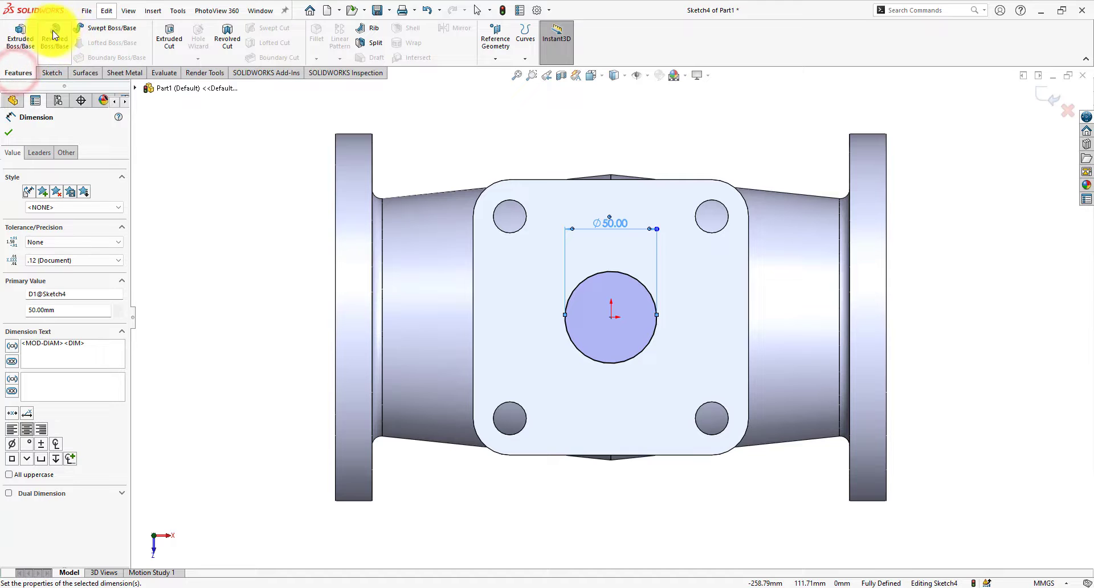
Step: Cut the Ø50 circle Up To Next with a 1° draft, creating Cut-Extrude1
{"action": "left_click", "coordinate": [170, 36]}
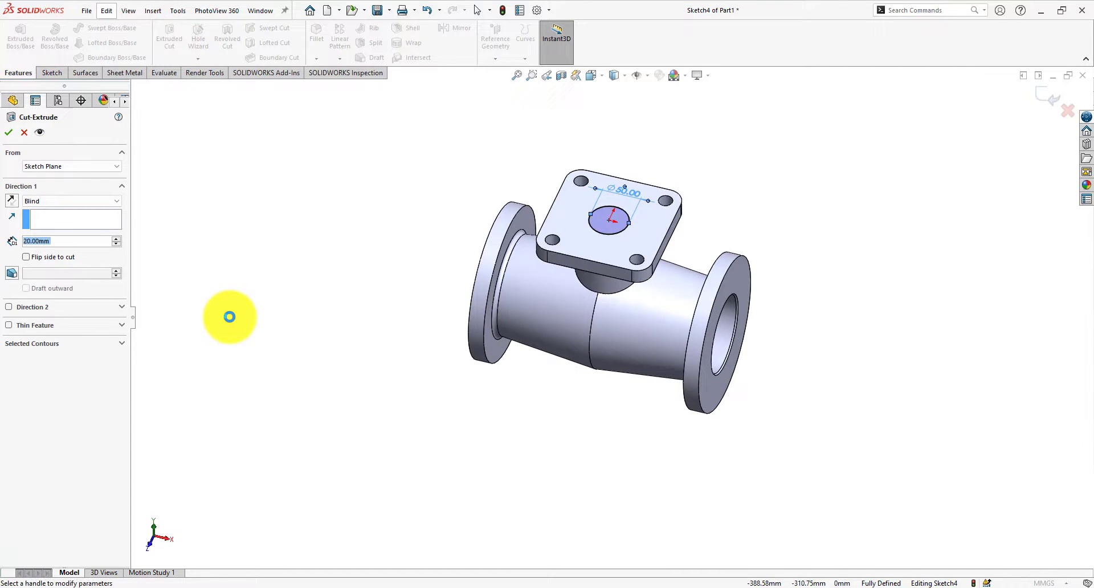
{"action": "middle_click_drag", "start_coordinate": [239, 317], "coordinate": [146, 206]}
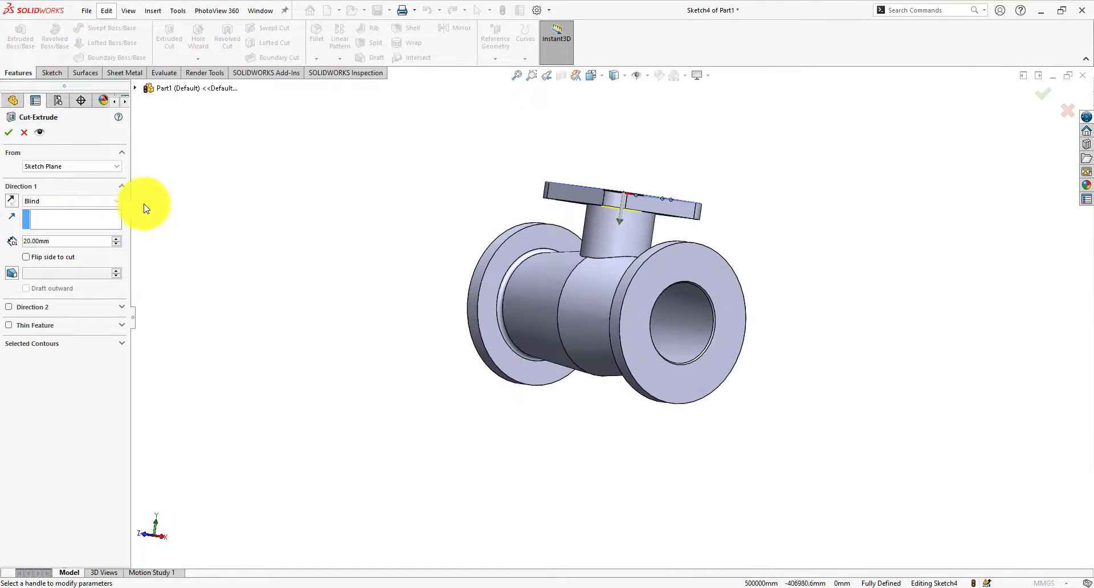
{"action": "left_click", "coordinate": [87, 201]}
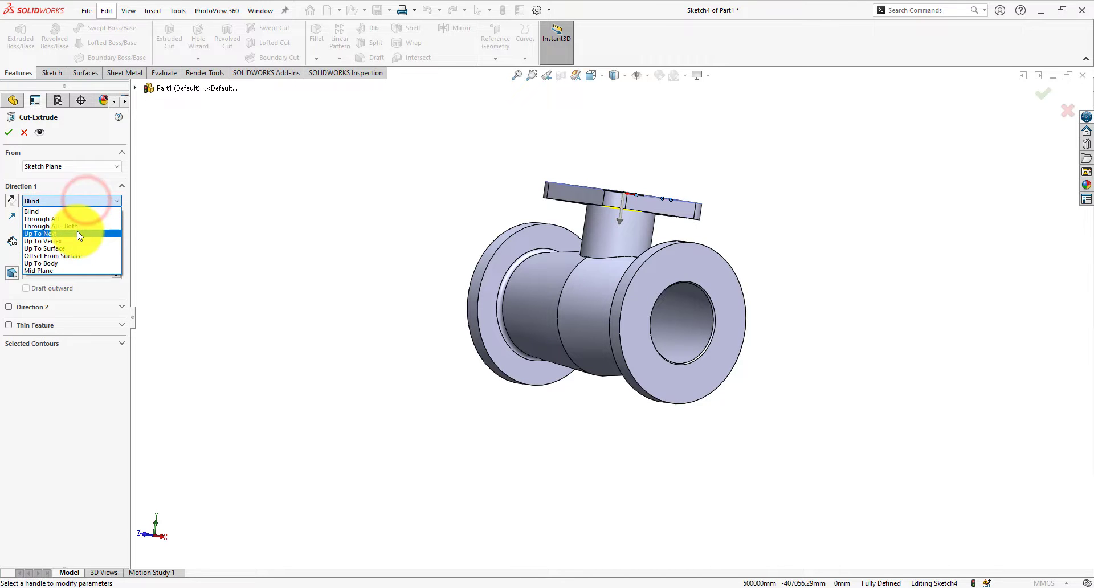
{"action": "left_click", "coordinate": [77, 234]}
{"action": "middle_click_drag", "start_coordinate": [312, 285], "coordinate": [220, 297]}
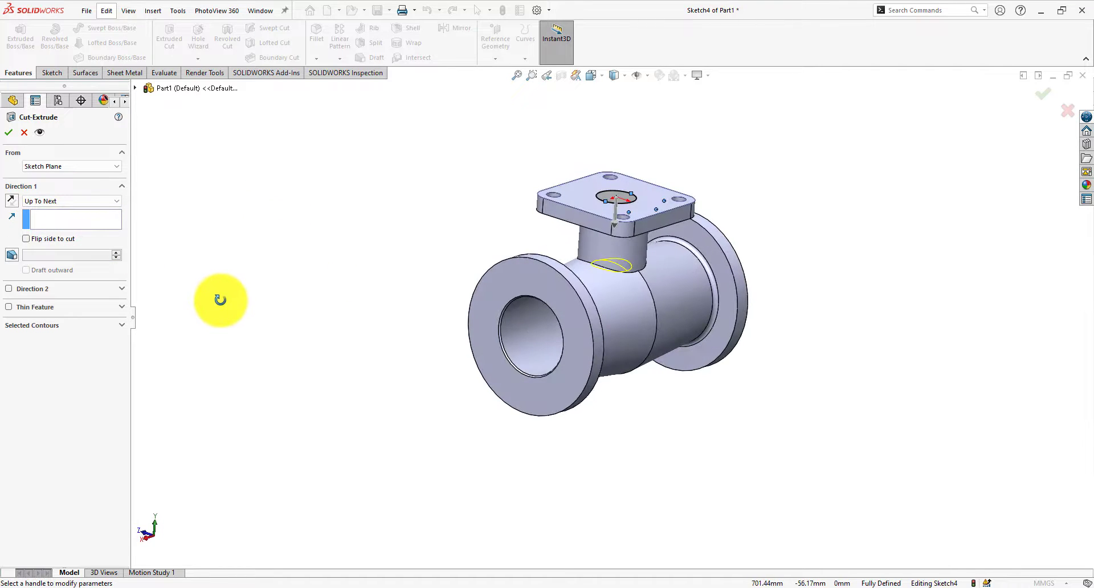
{"action": "left_click", "coordinate": [13, 254]}
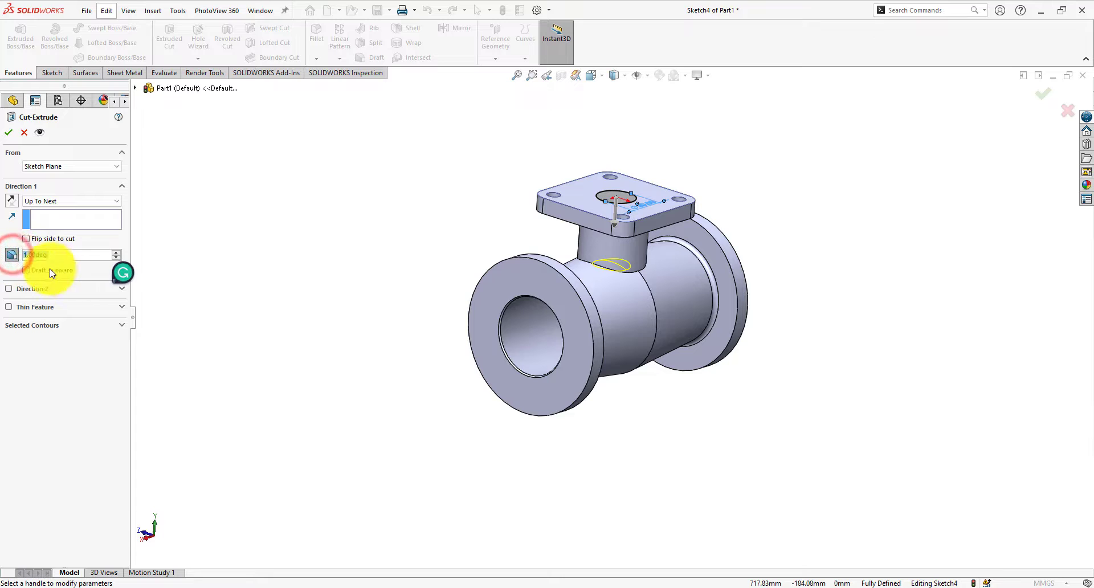
{"action": "left_click", "coordinate": [10, 134]}
{"action": "middle_click_drag", "start_coordinate": [364, 240], "coordinate": [363, 451]}
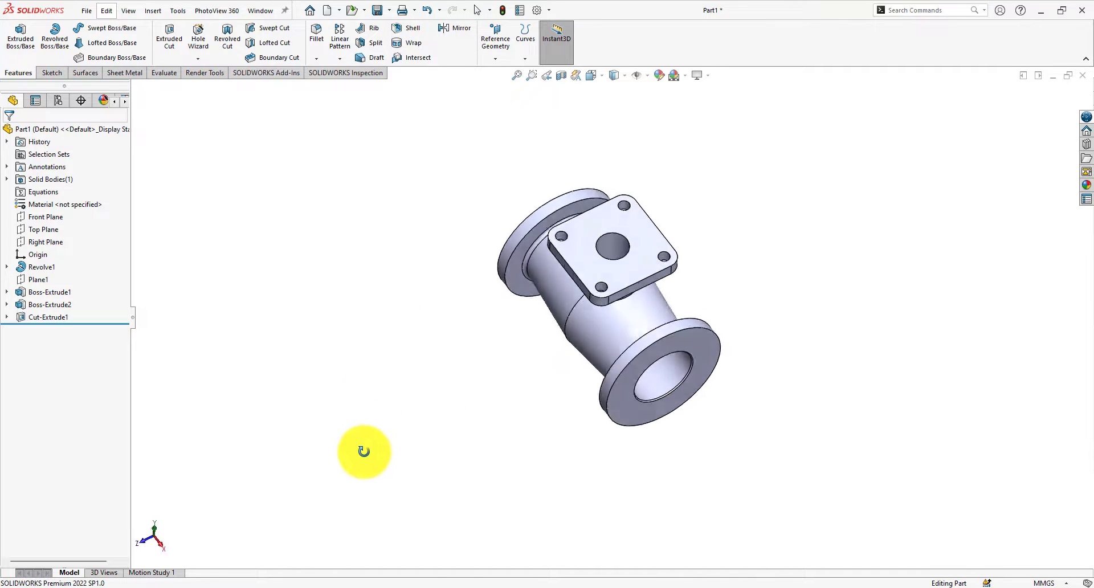
Step: Sketch an origin-centred circle on the top flange face and dimension it to Ø60 mm
{"action": "left_click", "coordinate": [644, 262]}
{"action": "left_click", "coordinate": [694, 231]}
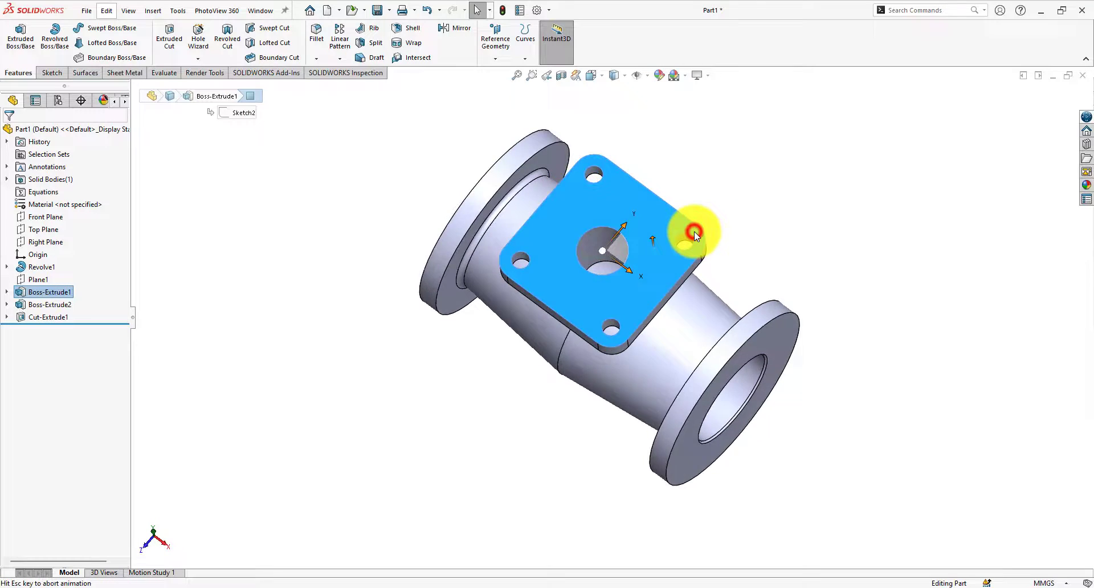
{"action": "left_click", "coordinate": [731, 139]}
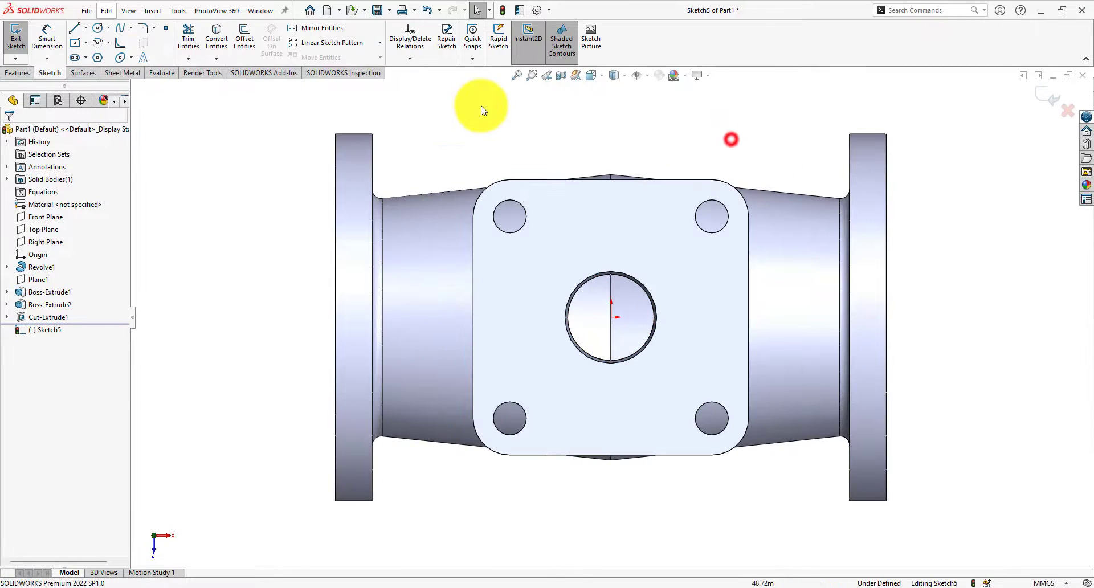
{"action": "left_click", "coordinate": [98, 28]}
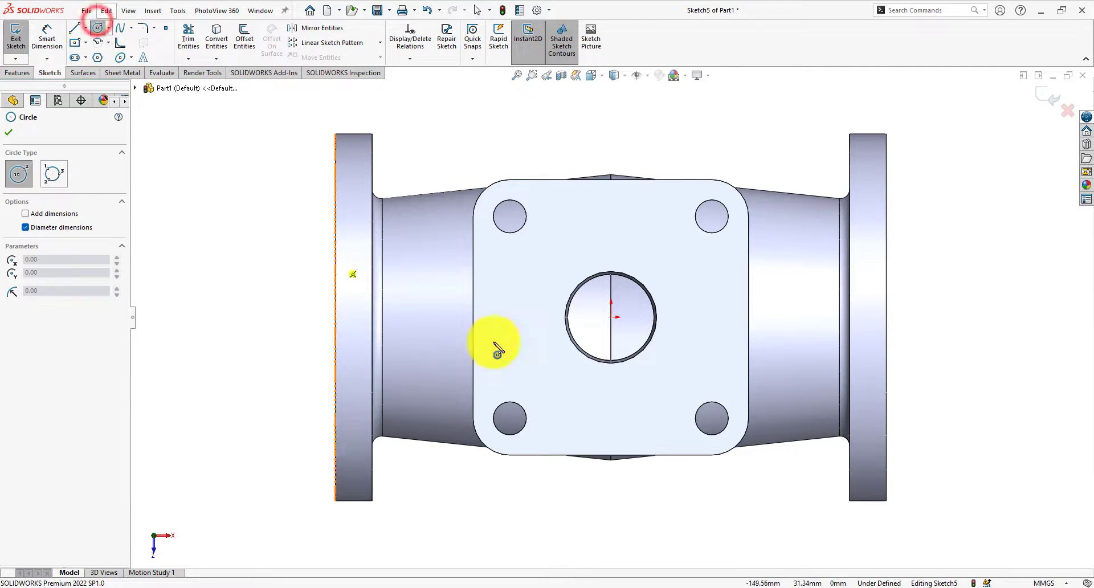
{"action": "left_click", "coordinate": [611, 317]}
{"action": "left_click", "coordinate": [542, 308]}
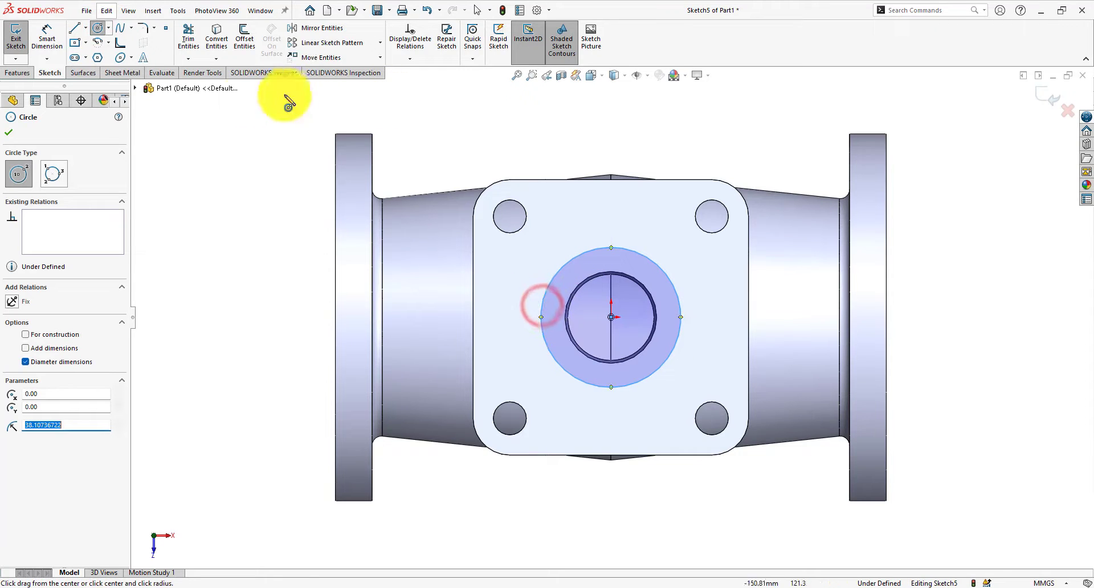
{"action": "left_click", "coordinate": [49, 30]}
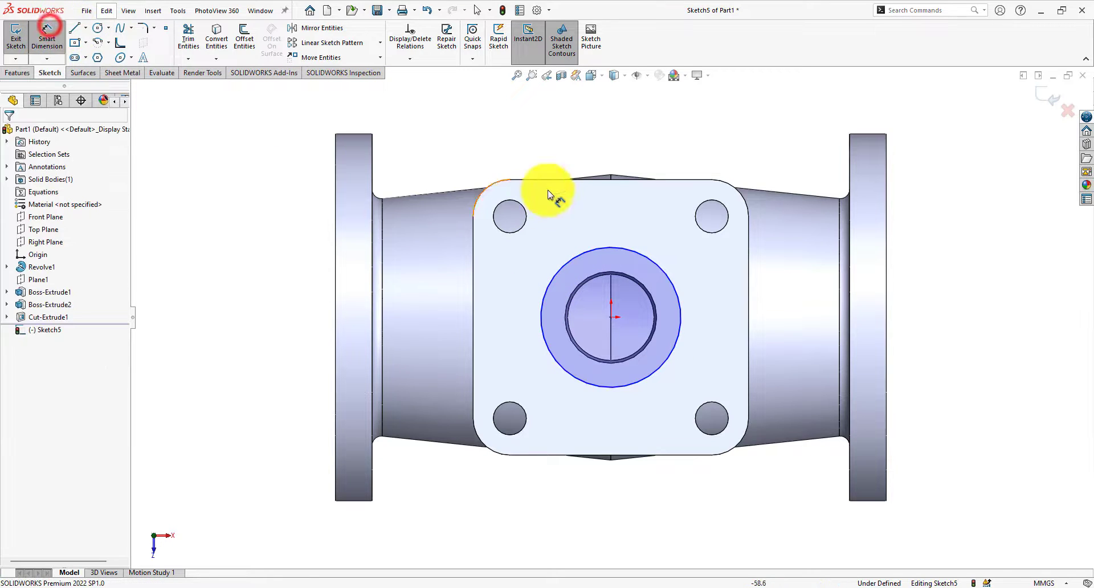
{"action": "left_click", "coordinate": [588, 251]}
{"action": "left_click", "coordinate": [613, 214]}
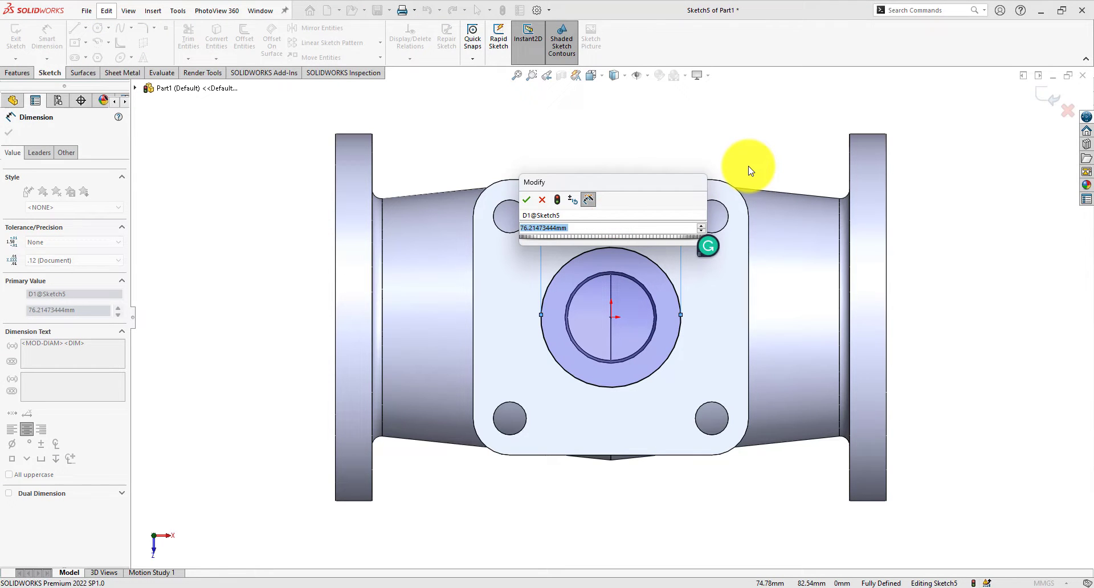
{"action": "type", "text": "60"}
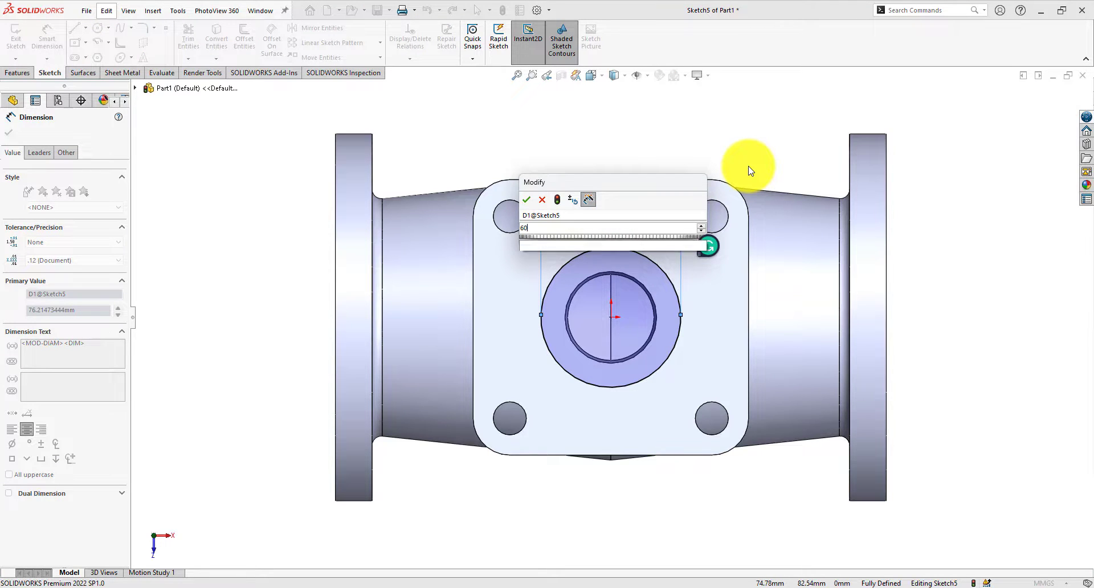
{"action": "key", "text": "Return"}
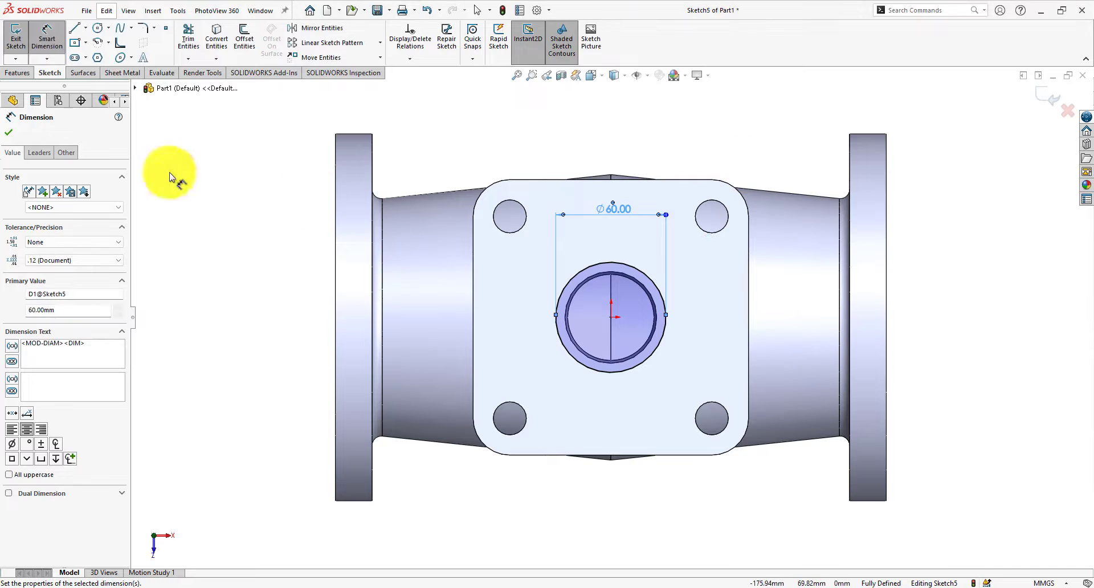
{"action": "left_click", "coordinate": [17, 72]}
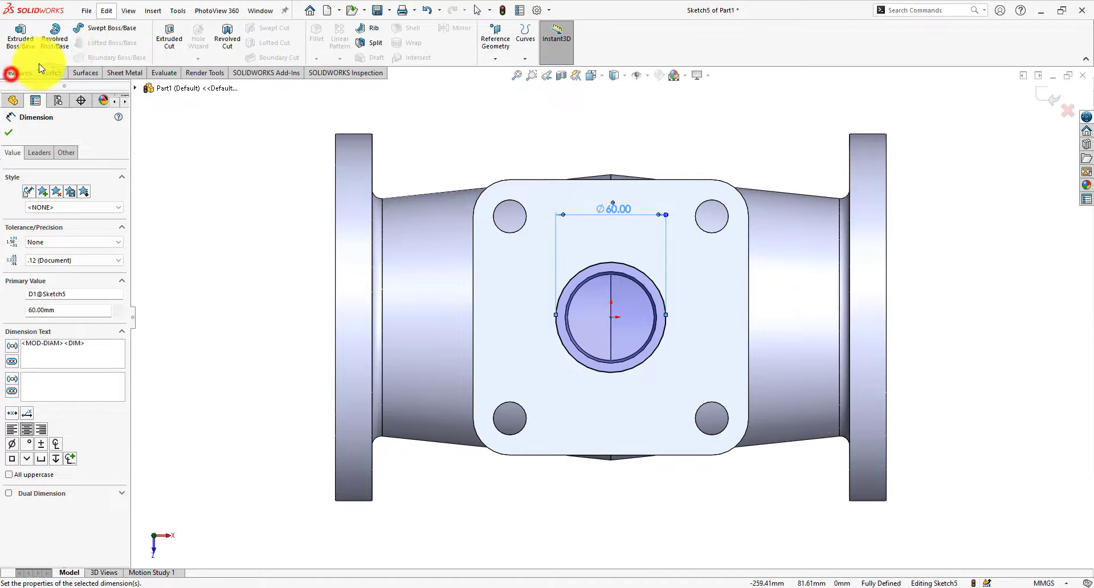
Step: Cut the Ø60 circle Blind 10 mm deep as a counterbore, creating Cut-Extrude2
{"action": "left_click", "coordinate": [171, 35]}
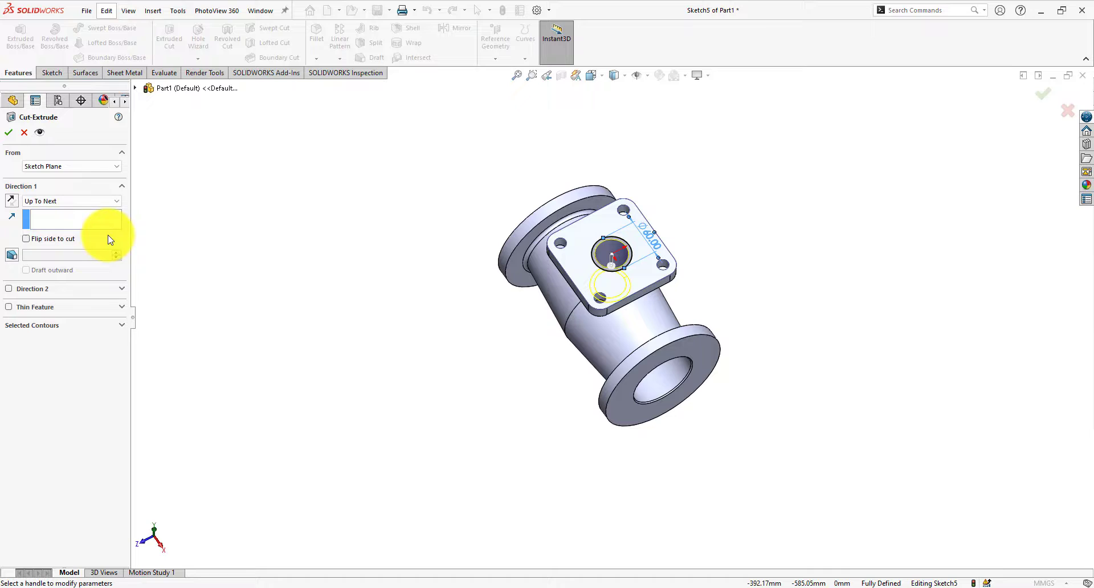
{"action": "left_click", "coordinate": [79, 202]}
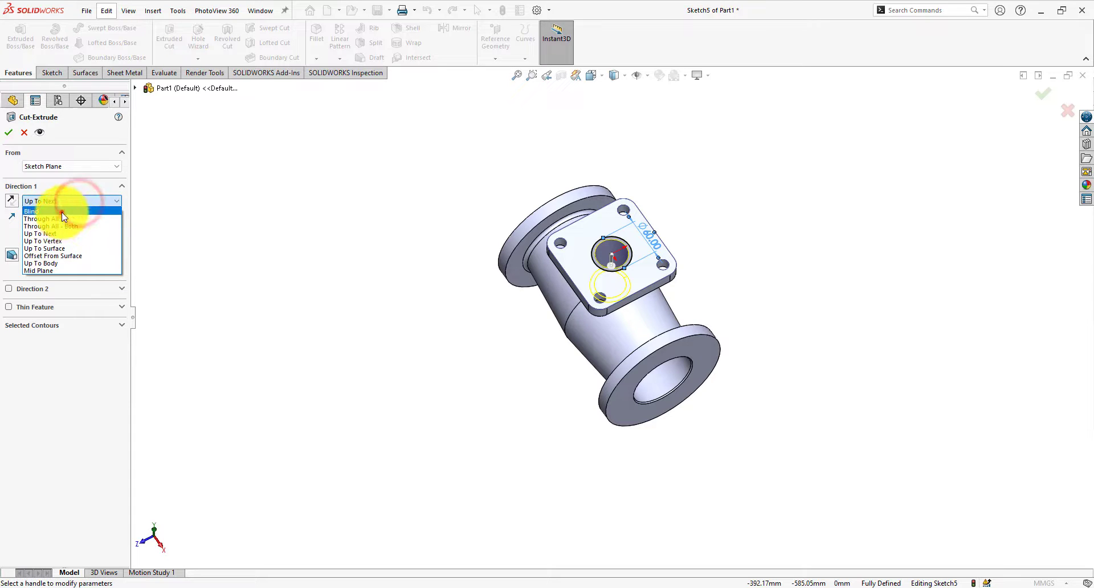
{"action": "left_click", "coordinate": [63, 211]}
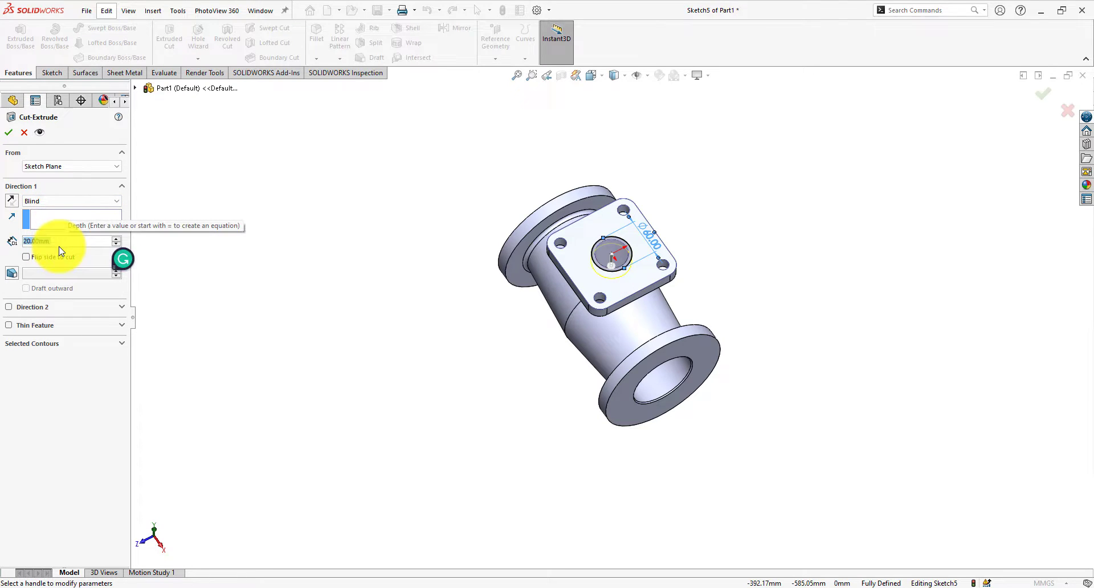
{"action": "type", "text": "10"}
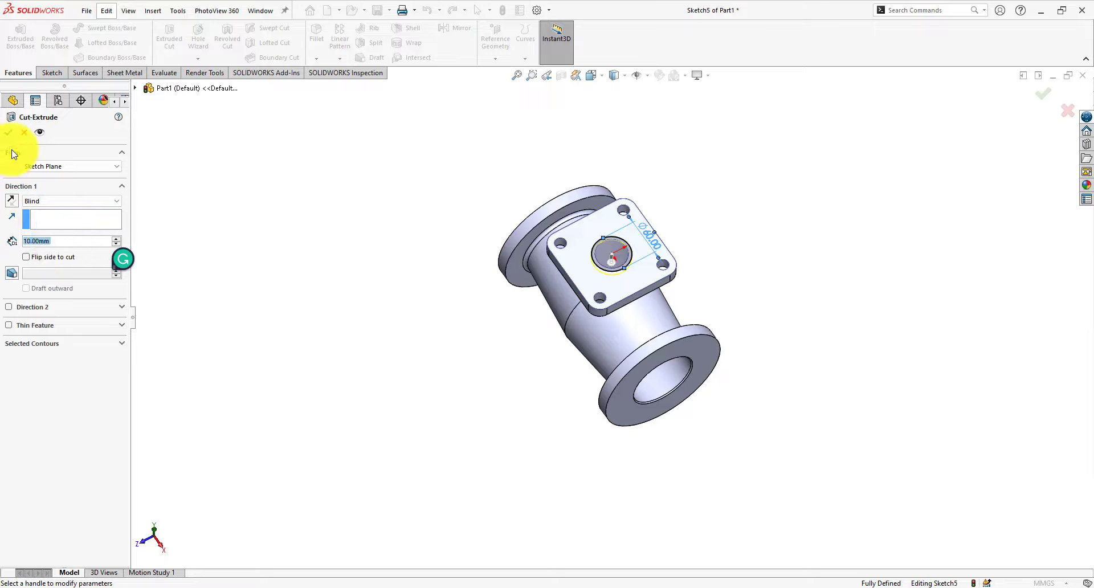
{"action": "left_click", "coordinate": [6, 135]}
{"action": "left_click", "coordinate": [302, 360]}
{"action": "middle_click_drag", "start_coordinate": [318, 431], "coordinate": [401, 378]}
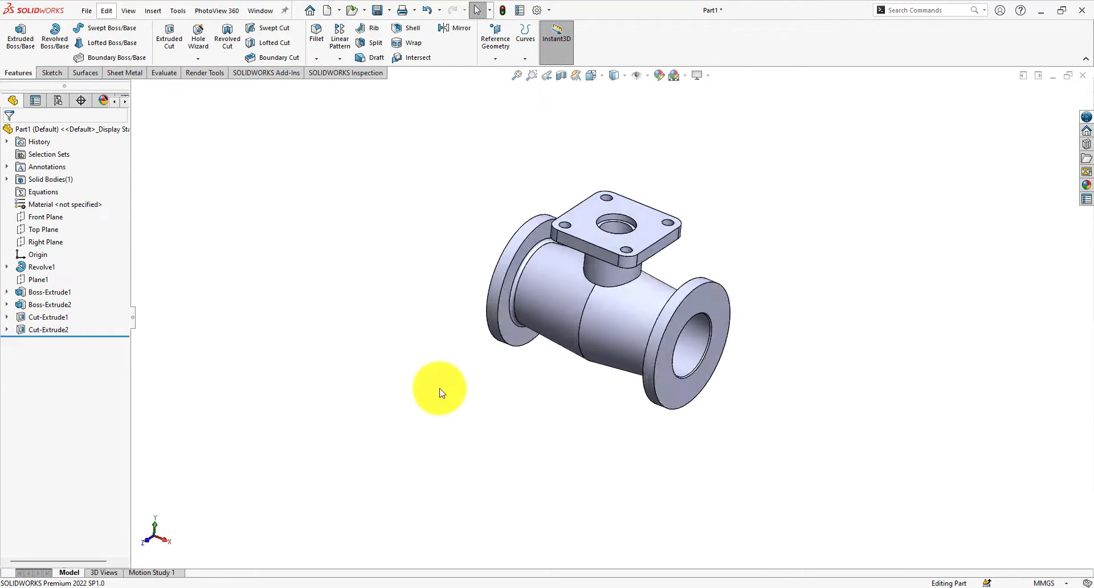
{"action": "left_click", "coordinate": [683, 390]}
Step: Sketch an origin-centred Ø160 mm construction circle on the end flange face
{"action": "left_click", "coordinate": [736, 361]}
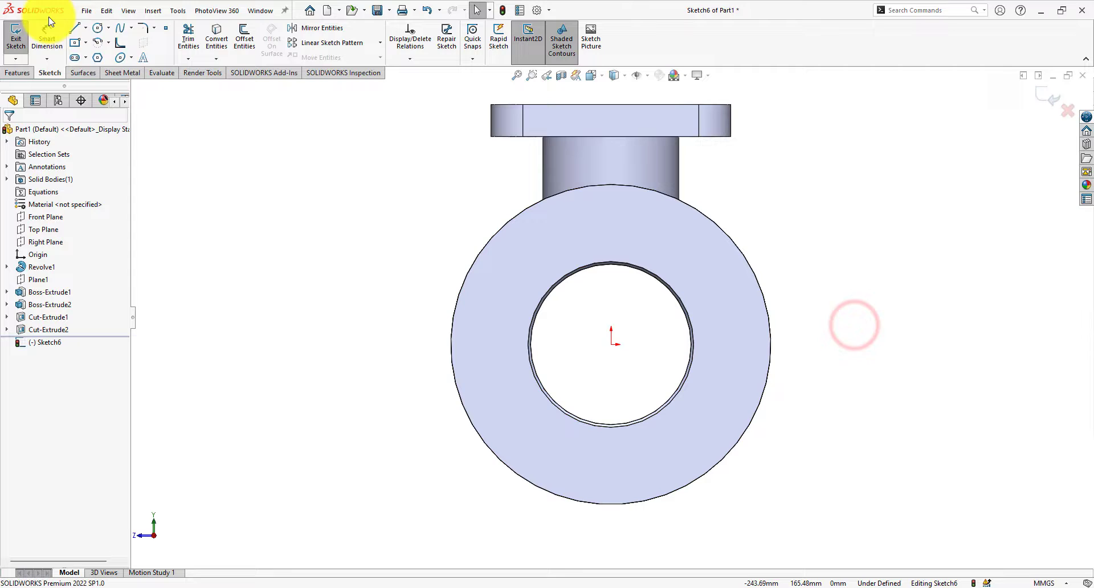
{"action": "left_click", "coordinate": [98, 28]}
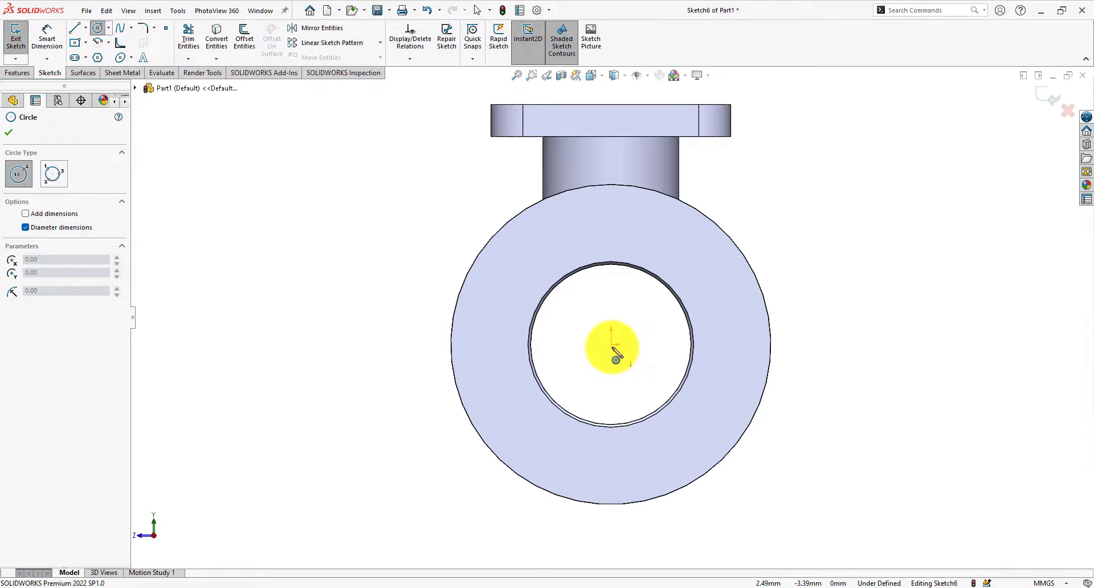
{"action": "left_click", "coordinate": [611, 343]}
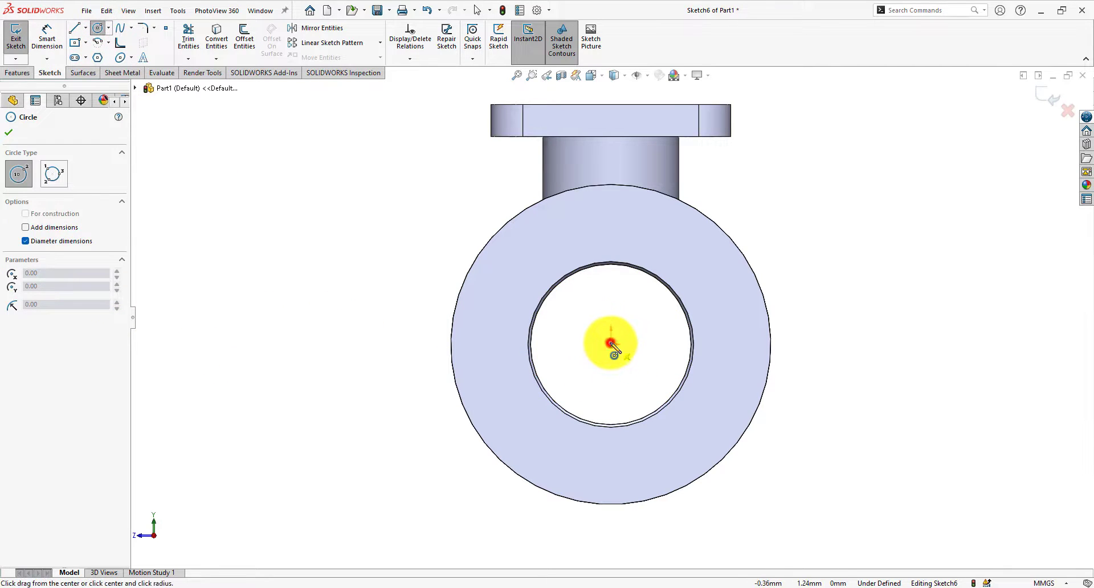
{"action": "left_click", "coordinate": [523, 254]}
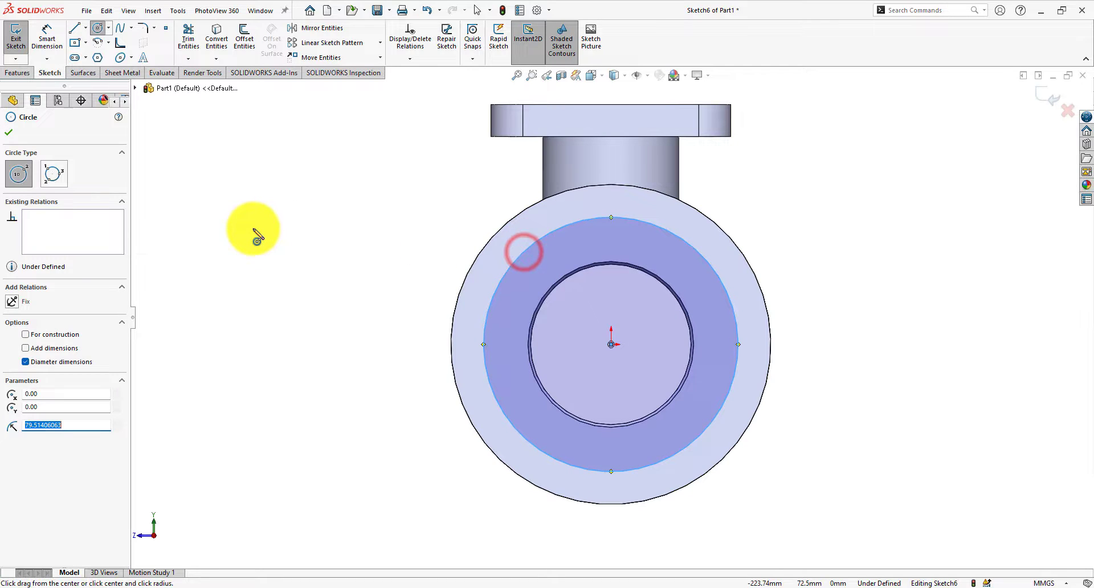
{"action": "left_click", "coordinate": [25, 336]}
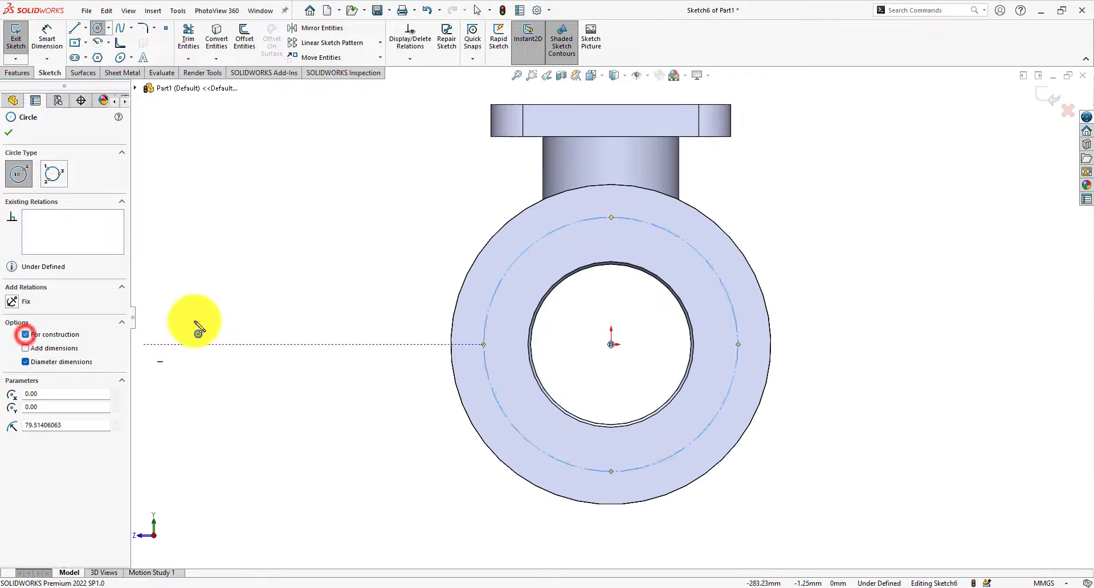
{"action": "left_click", "coordinate": [9, 132]}
{"action": "left_click", "coordinate": [48, 38]}
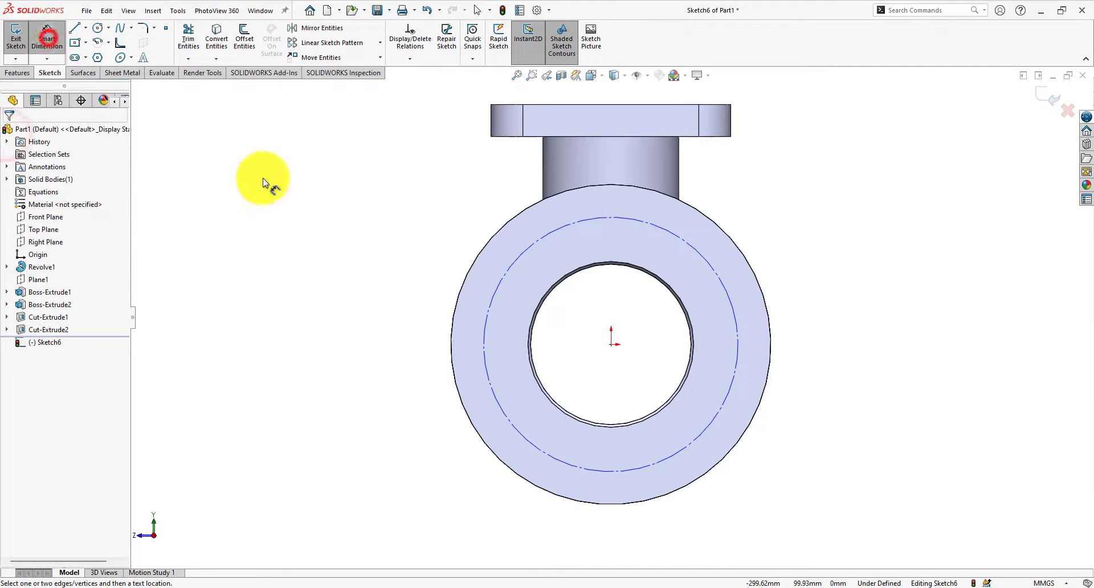
{"action": "left_click", "coordinate": [513, 264]}
{"action": "left_click", "coordinate": [441, 197]}
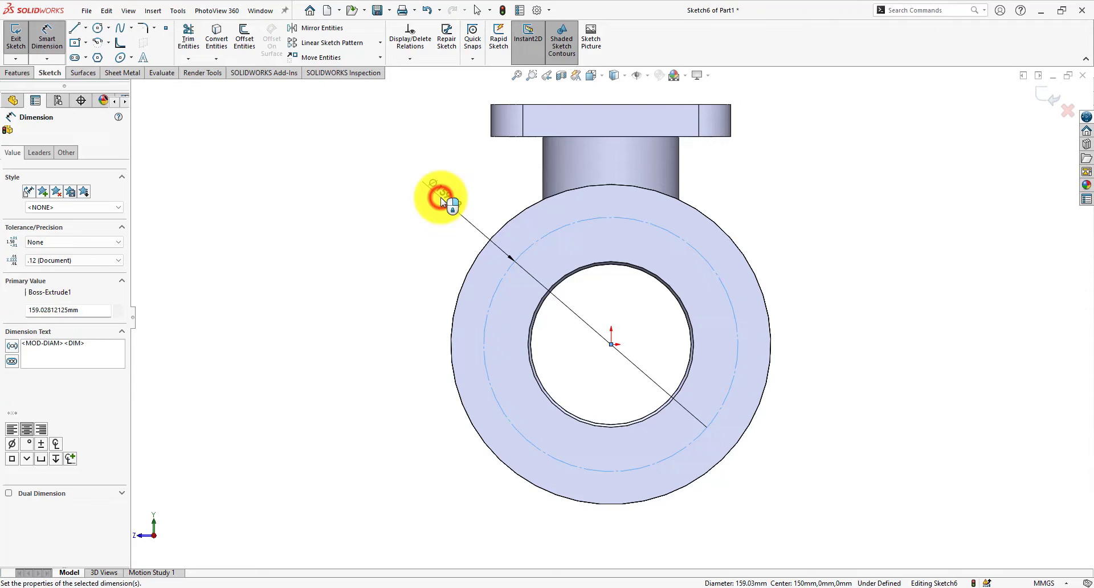
{"action": "type", "text": "160"}
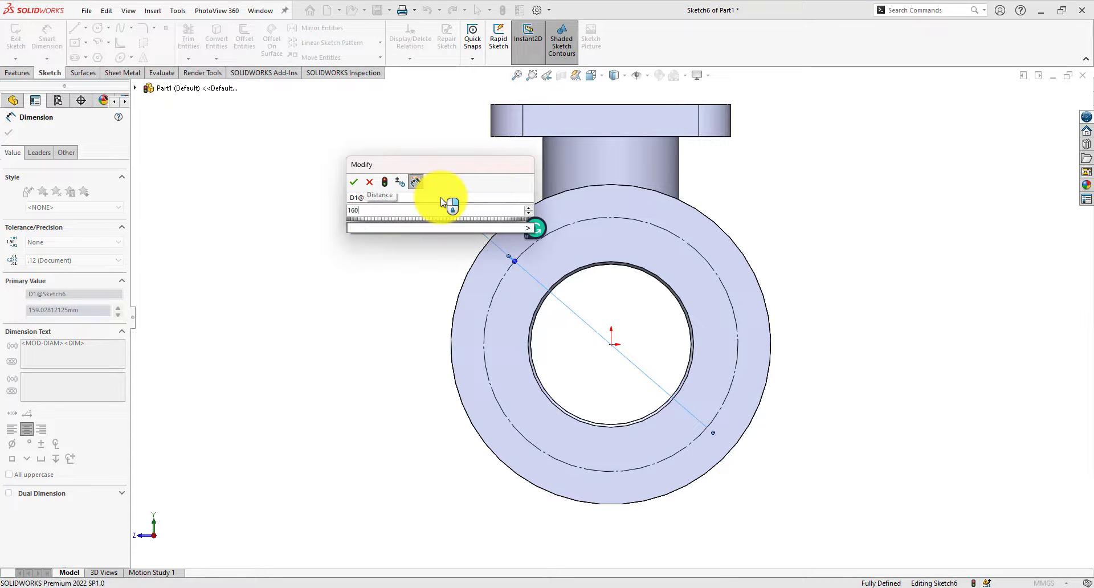
{"action": "key", "text": "Return"}
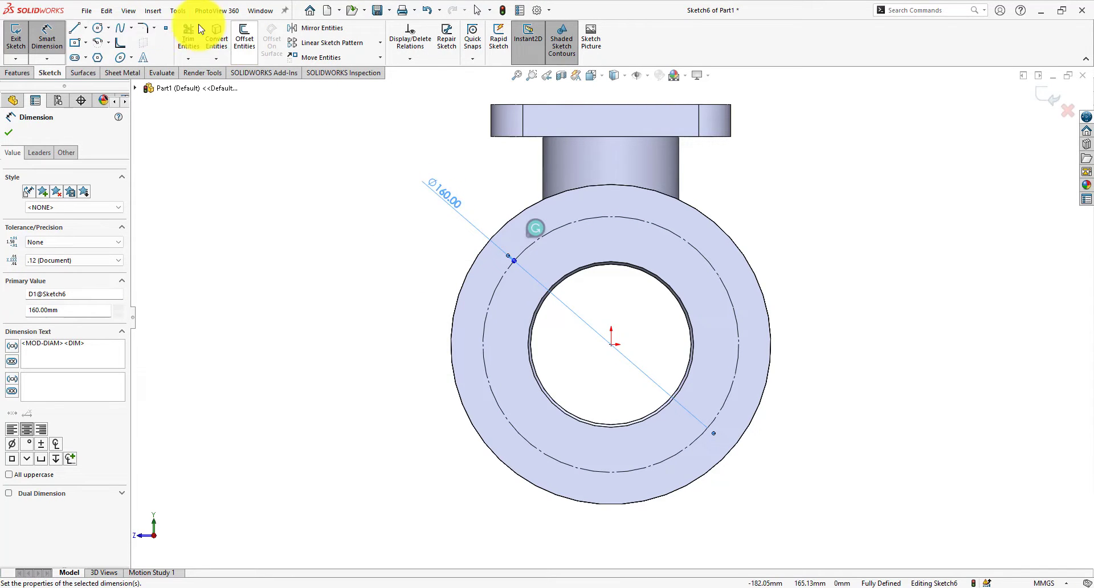
Step: Draw a vertical line from the circle centre up to the flange's top edge
{"action": "left_click", "coordinate": [75, 28]}
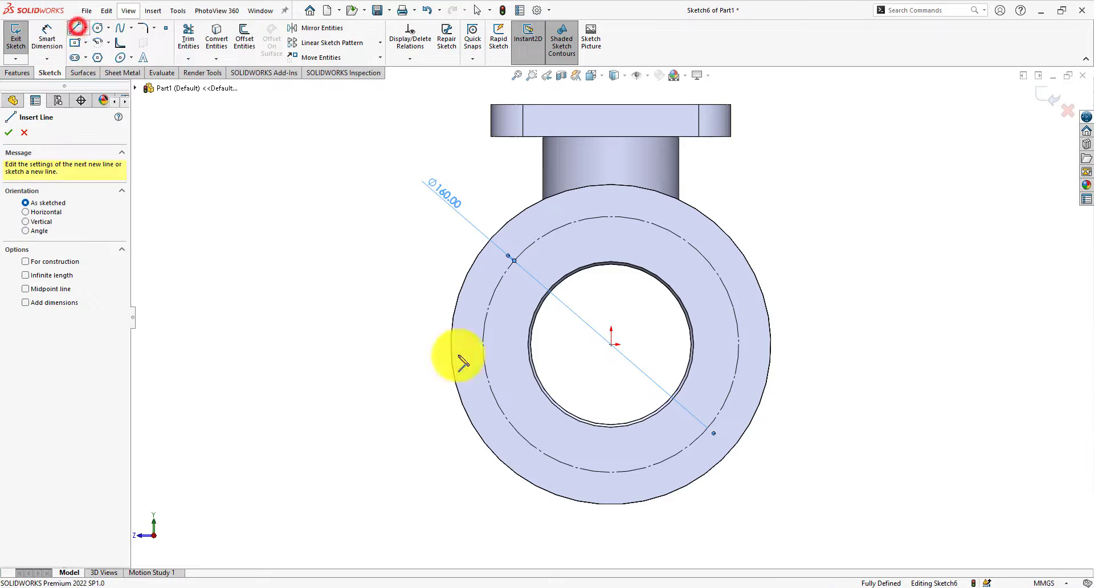
{"action": "left_click", "coordinate": [611, 344]}
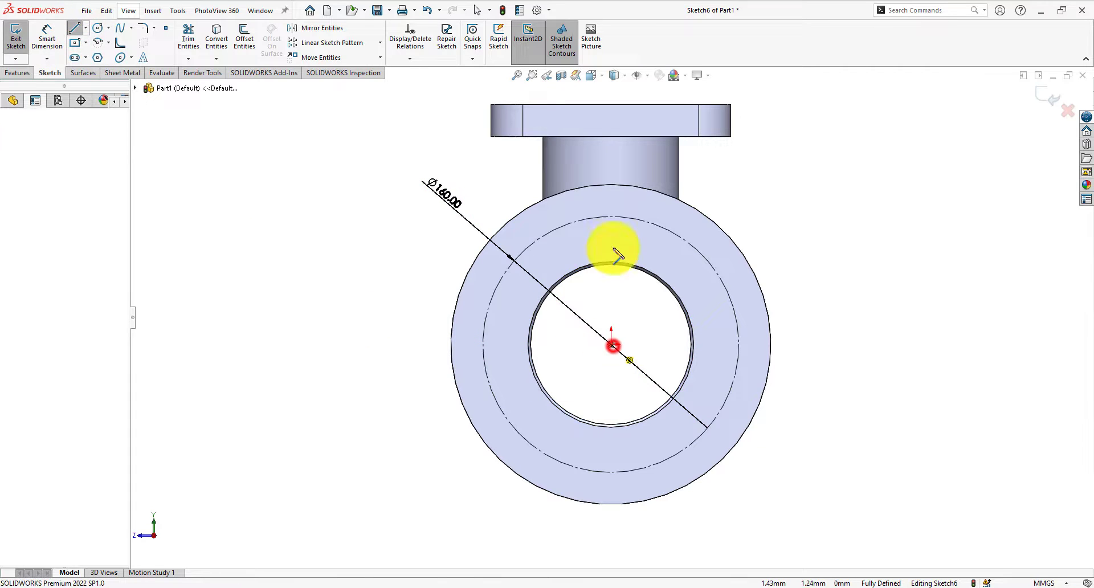
{"action": "left_click", "coordinate": [611, 104]}
{"action": "right_click", "coordinate": [811, 195]}
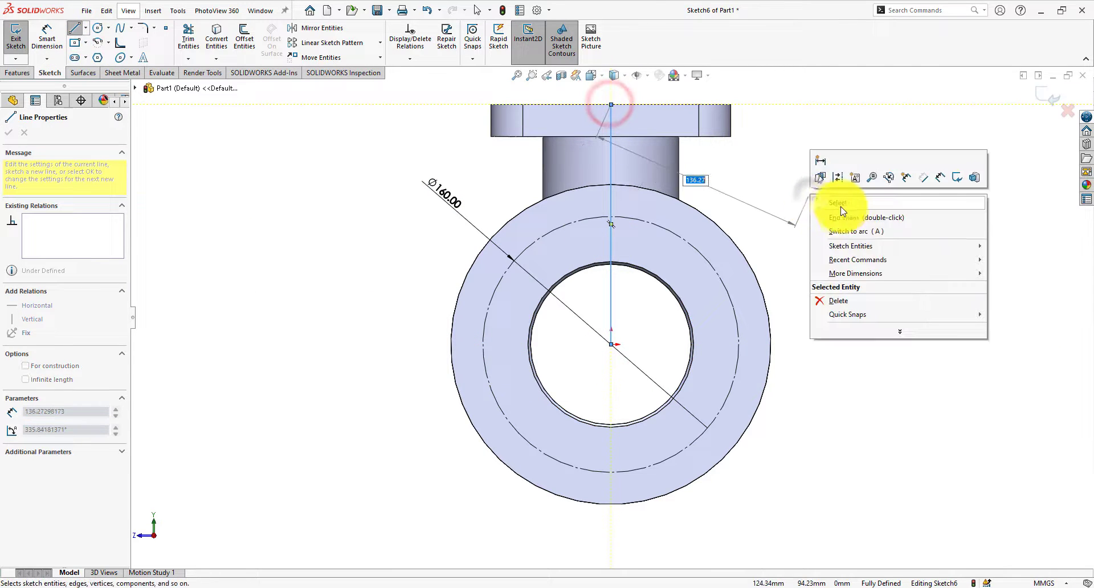
{"action": "left_click", "coordinate": [837, 179]}
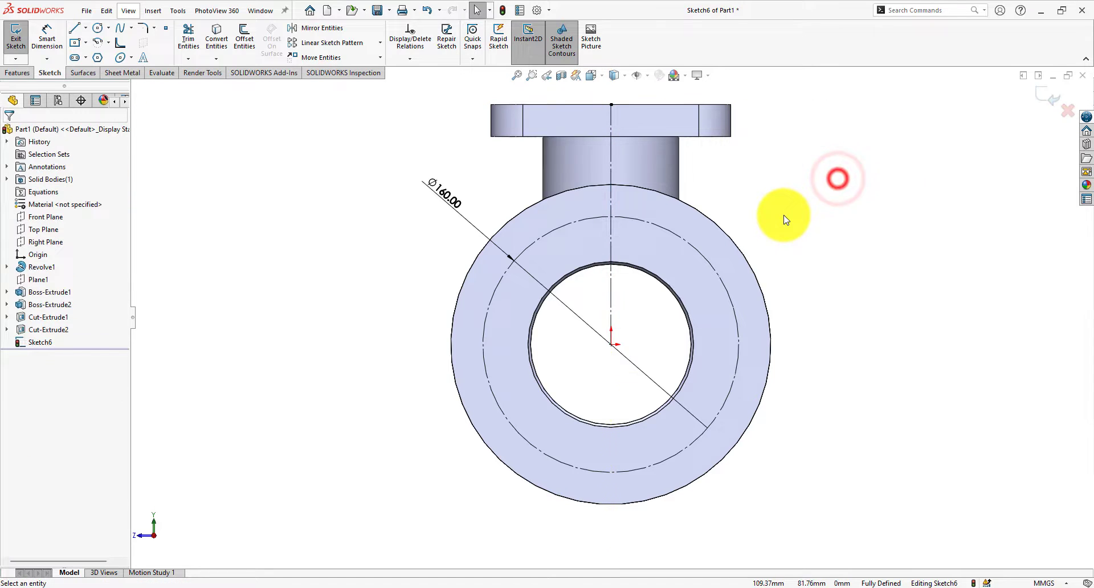
{"action": "scroll", "coordinate": [639, 347], "scroll_direction": "up", "scroll_amount": 1}
{"action": "scroll", "coordinate": [630, 286], "scroll_direction": "down", "scroll_amount": 3}
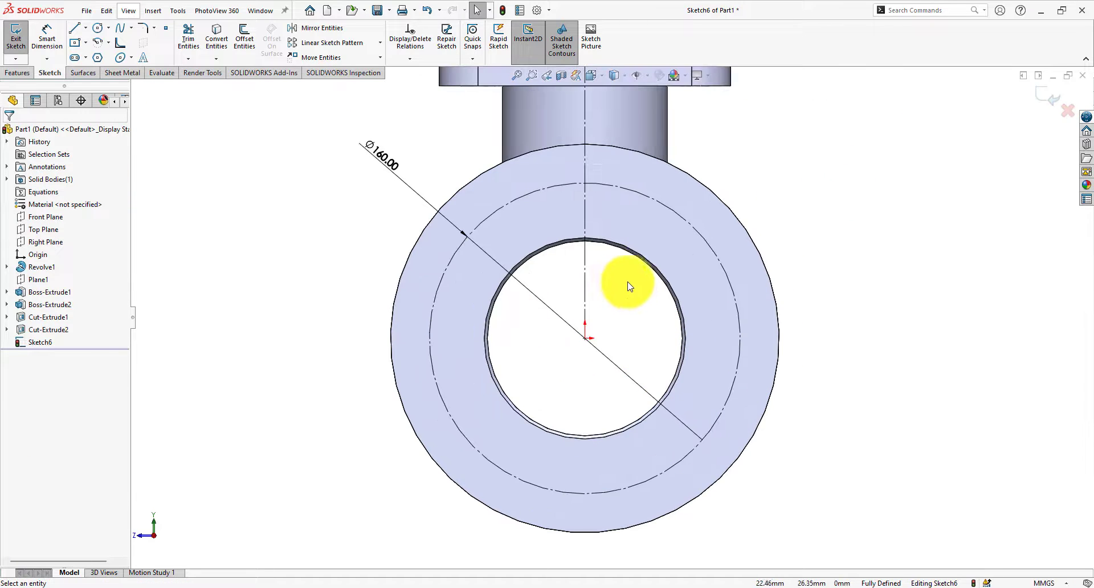
Step: Add an Ø18 mm circle centred at the top of the bolt circle
{"action": "left_click", "coordinate": [98, 31]}
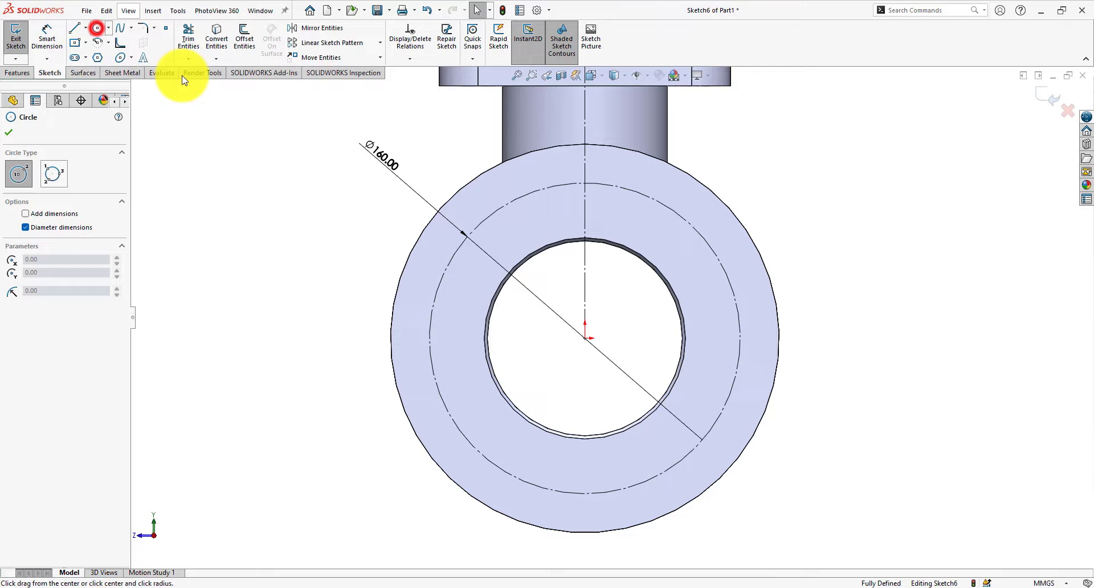
{"action": "left_click", "coordinate": [585, 184]}
{"action": "left_click", "coordinate": [596, 200]}
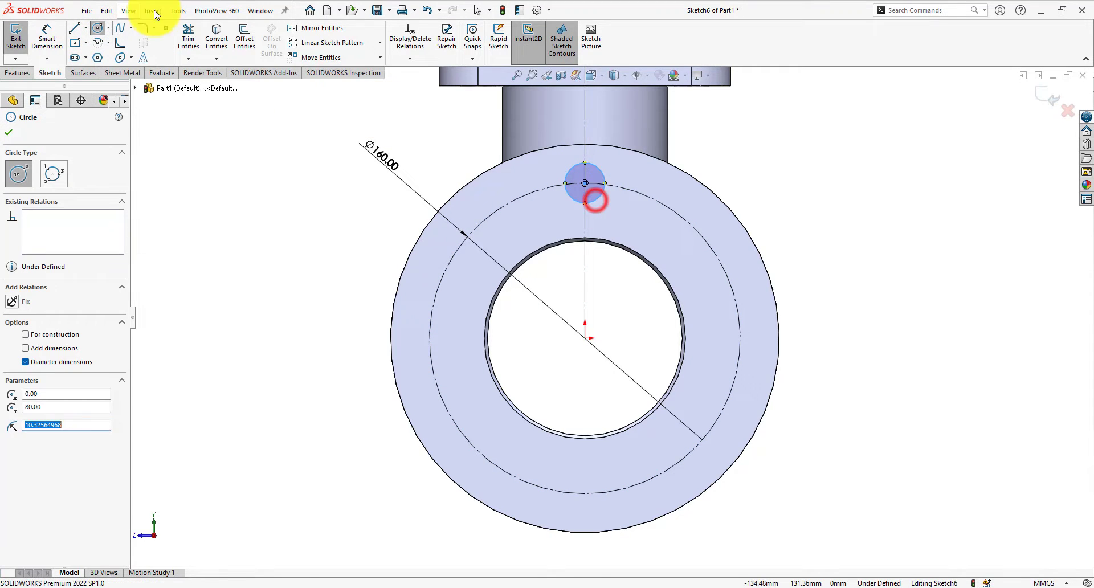
{"action": "left_click", "coordinate": [45, 37]}
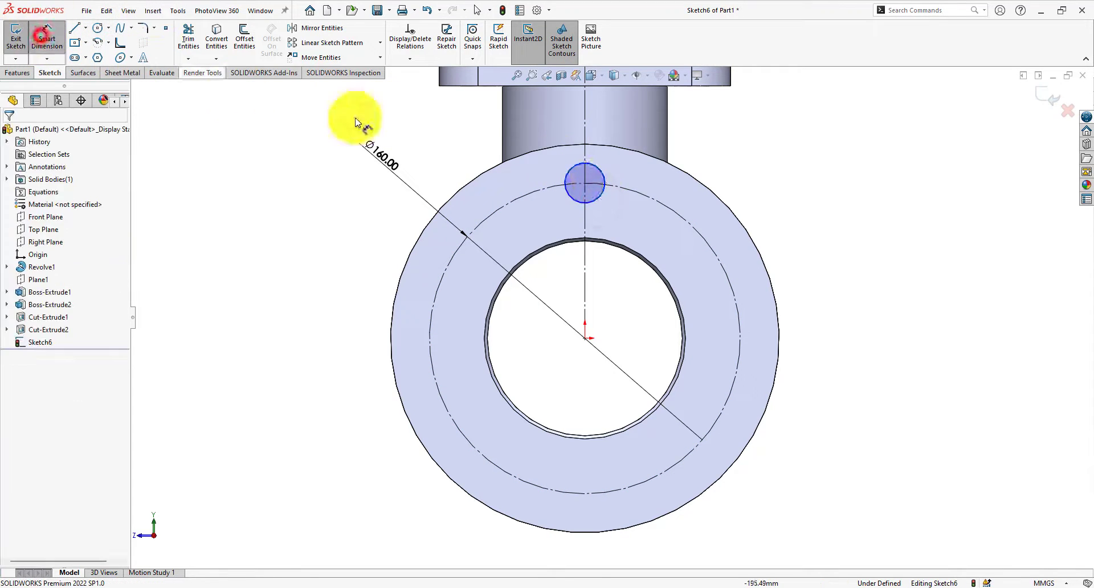
{"action": "left_click", "coordinate": [606, 177]}
{"action": "left_click", "coordinate": [813, 128]}
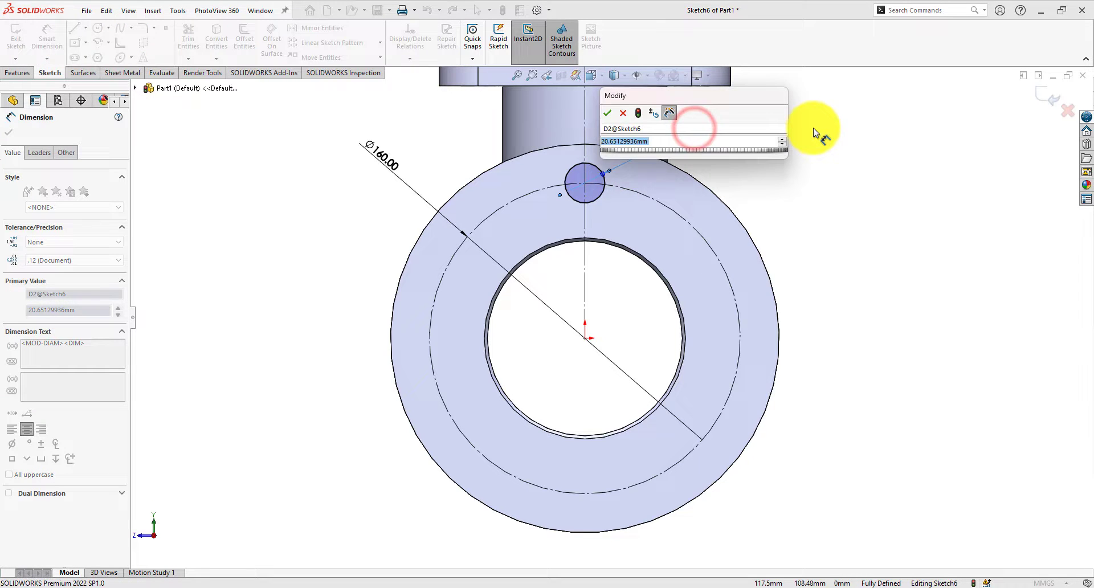
{"action": "type", "text": "18"}
{"action": "key", "text": "Return"}
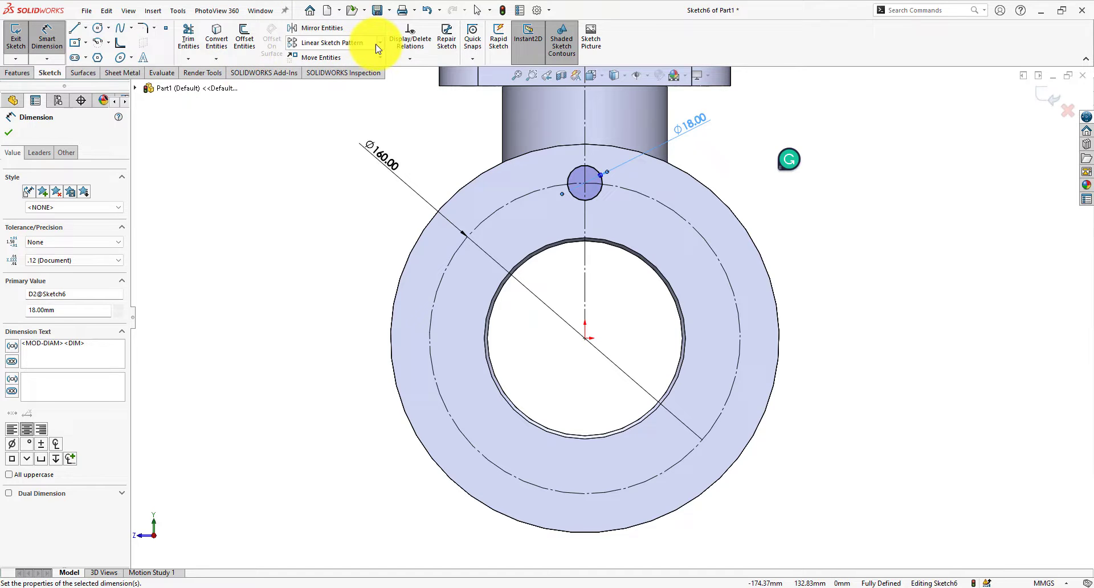
Step: Circular-pattern the Ø18 hole into five instances equally spaced over 360°
{"action": "left_click", "coordinate": [342, 71]}
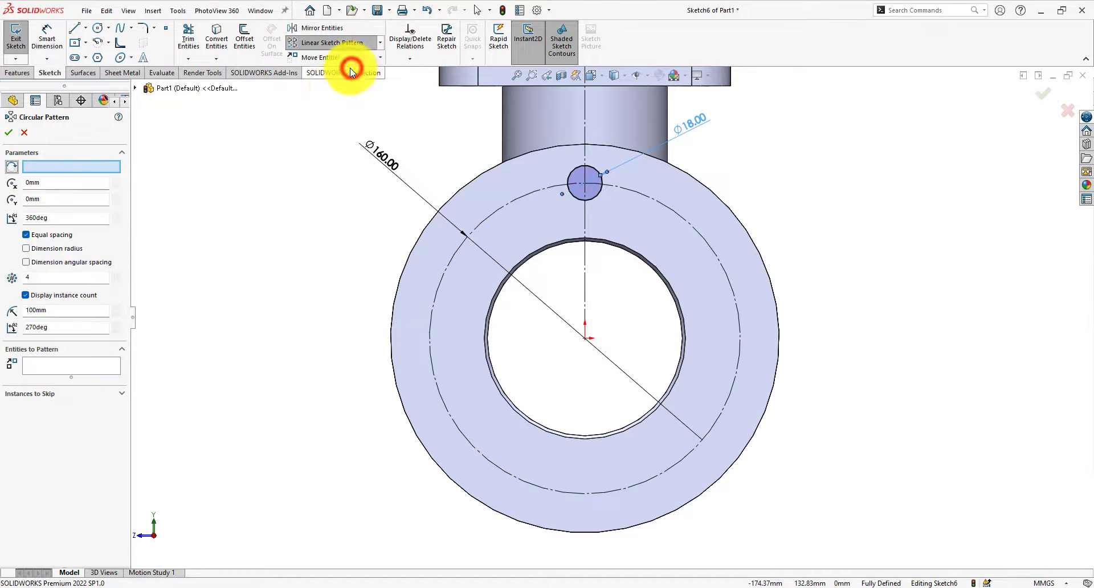
{"action": "left_click", "coordinate": [498, 209]}
{"action": "right_click", "coordinate": [28, 364]}
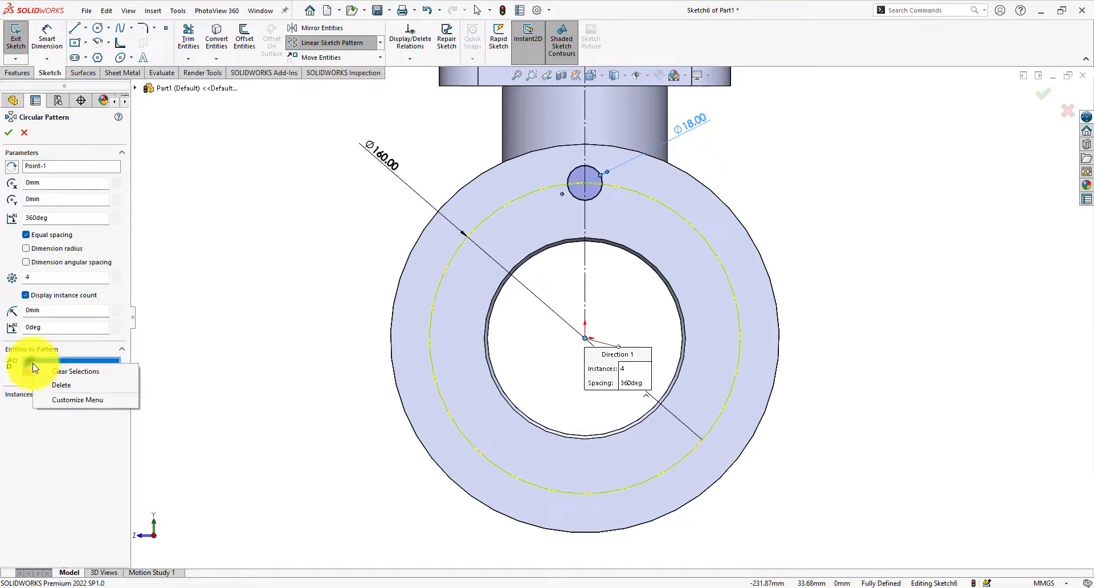
{"action": "left_click", "coordinate": [64, 373]}
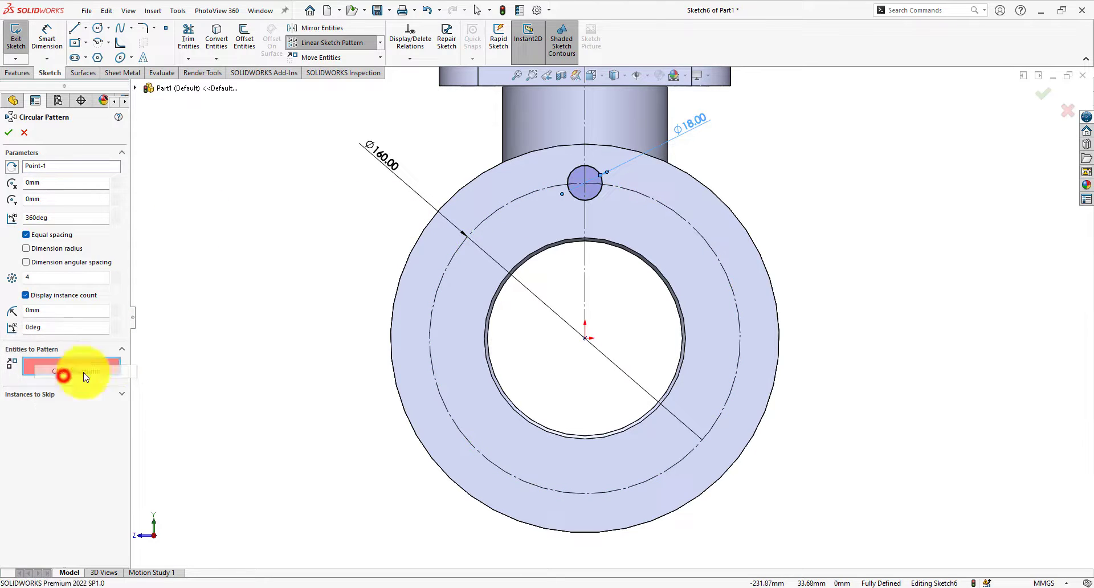
{"action": "left_click", "coordinate": [578, 199]}
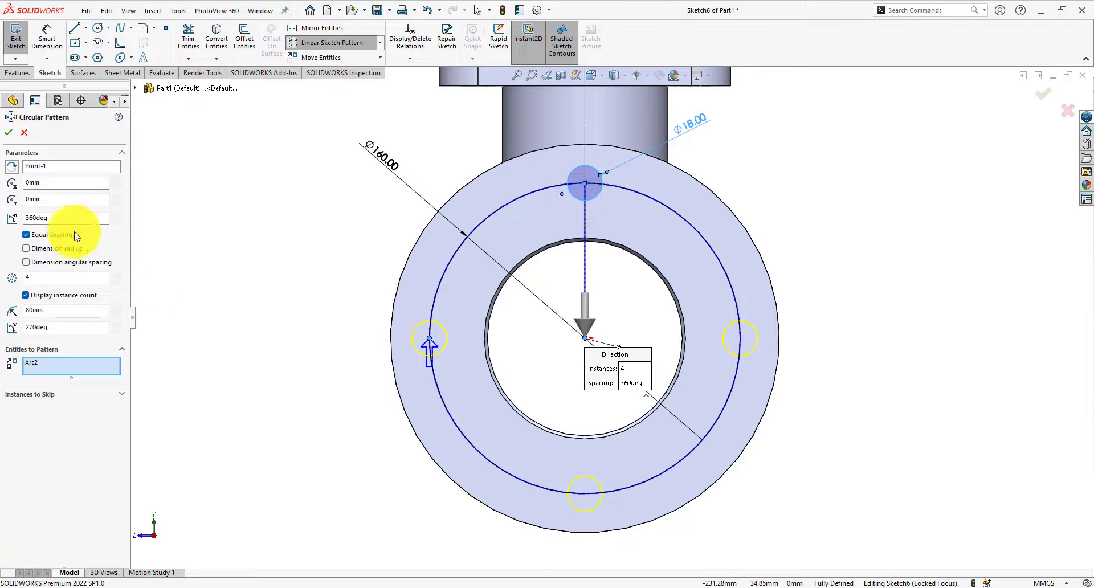
{"action": "left_click", "coordinate": [84, 275]}
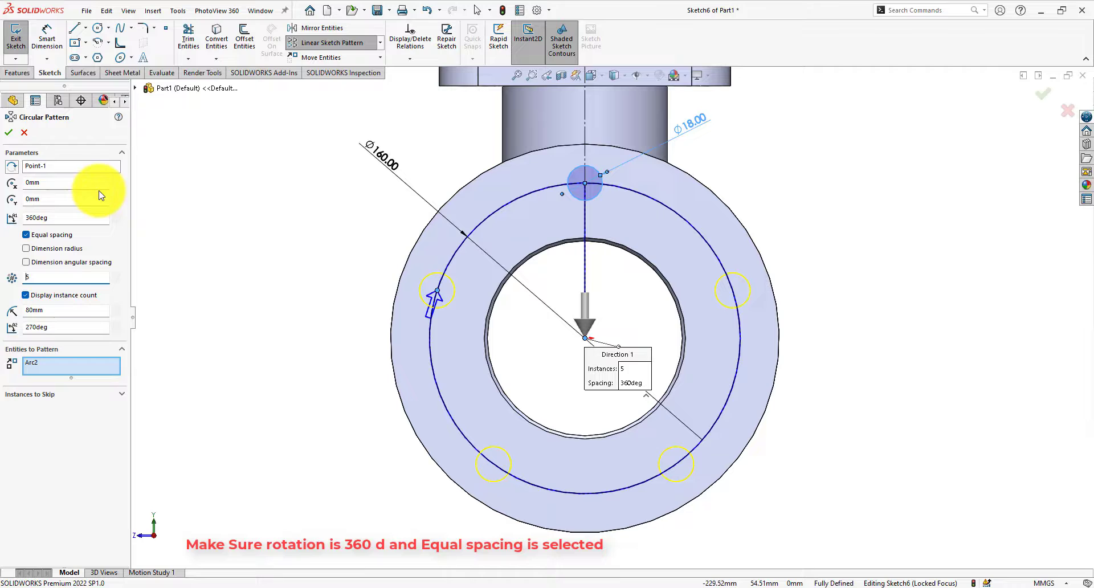
{"action": "left_click", "coordinate": [7, 131]}
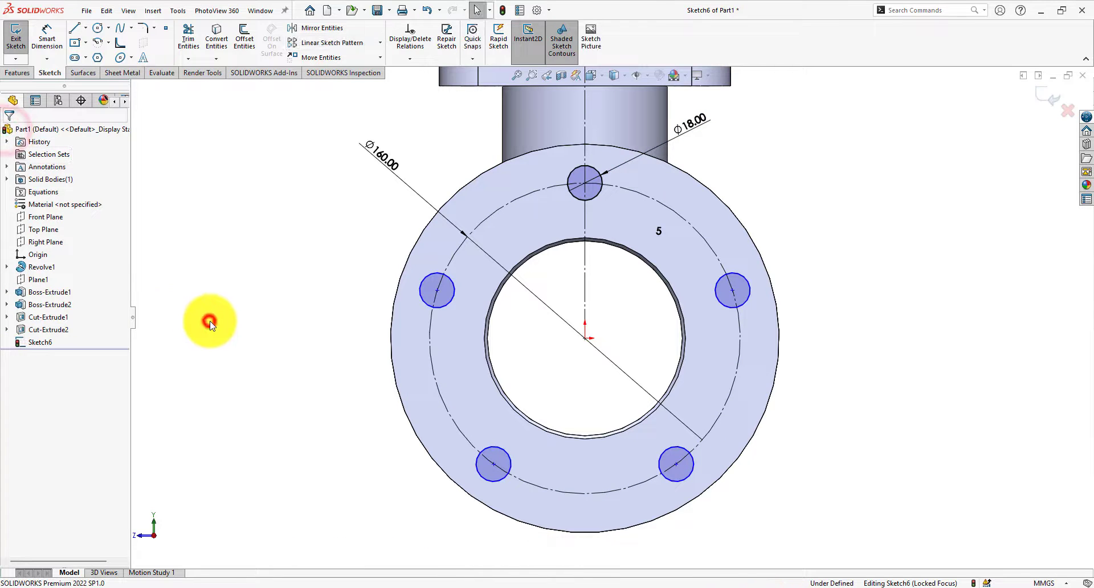
Step: Make the right and left hole centres coincident with the Ø160 bolt circle
{"action": "left_click", "coordinate": [732, 290]}
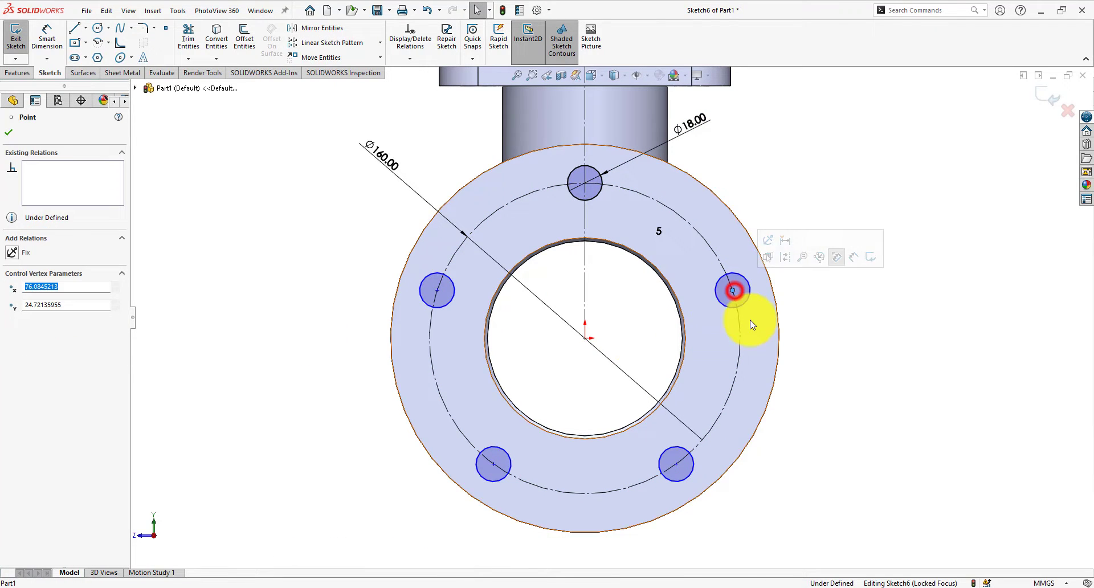
{"action": "left_click", "coordinate": [740, 326], "text": "ctrl"}
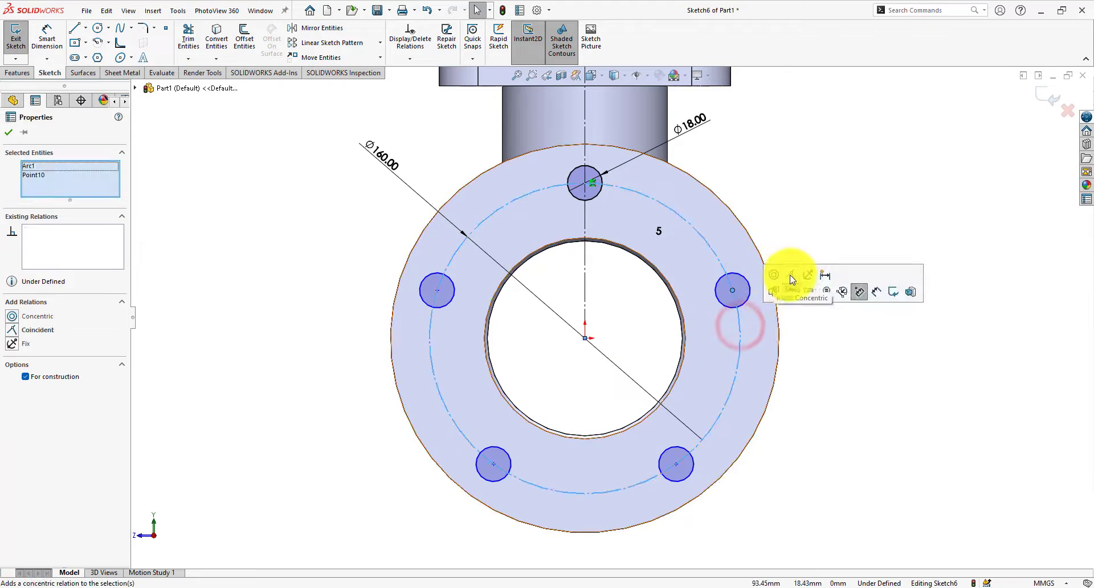
{"action": "left_click", "coordinate": [791, 275]}
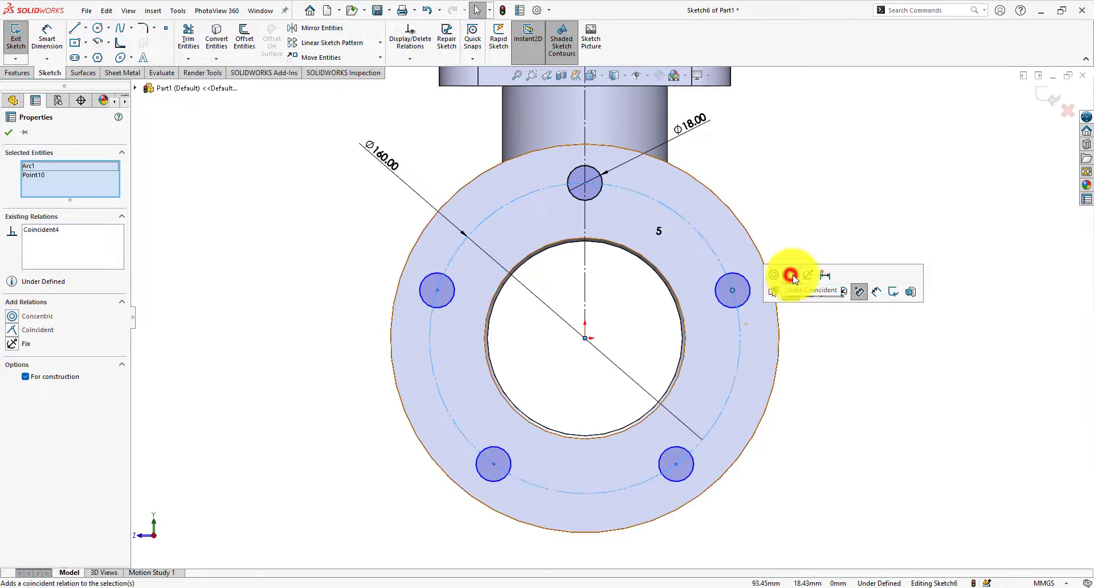
{"action": "left_click", "coordinate": [859, 405]}
{"action": "left_click", "coordinate": [428, 327]}
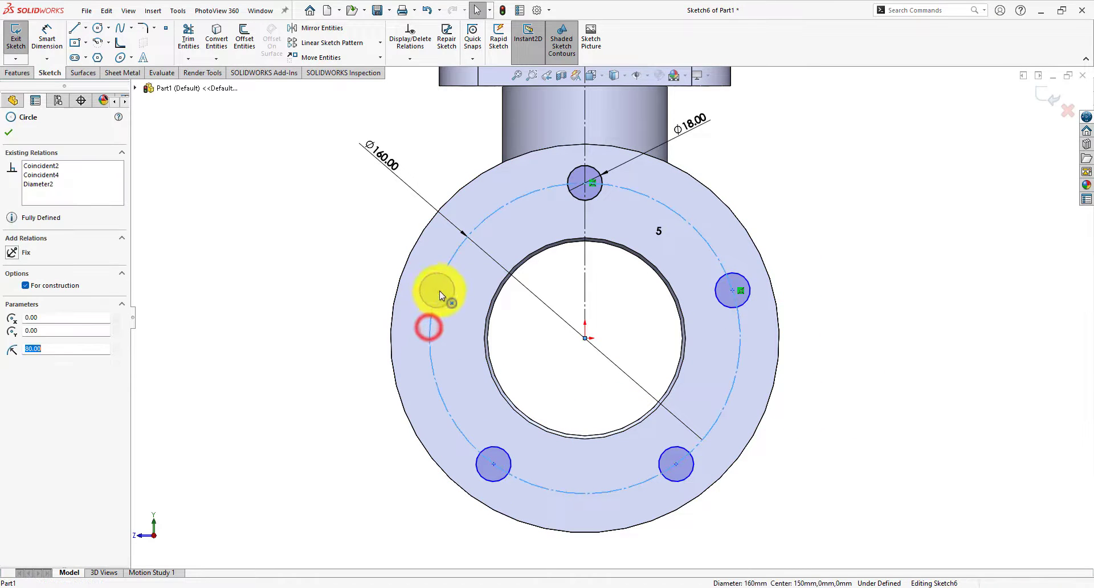
{"action": "left_click", "coordinate": [437, 290], "text": "ctrl"}
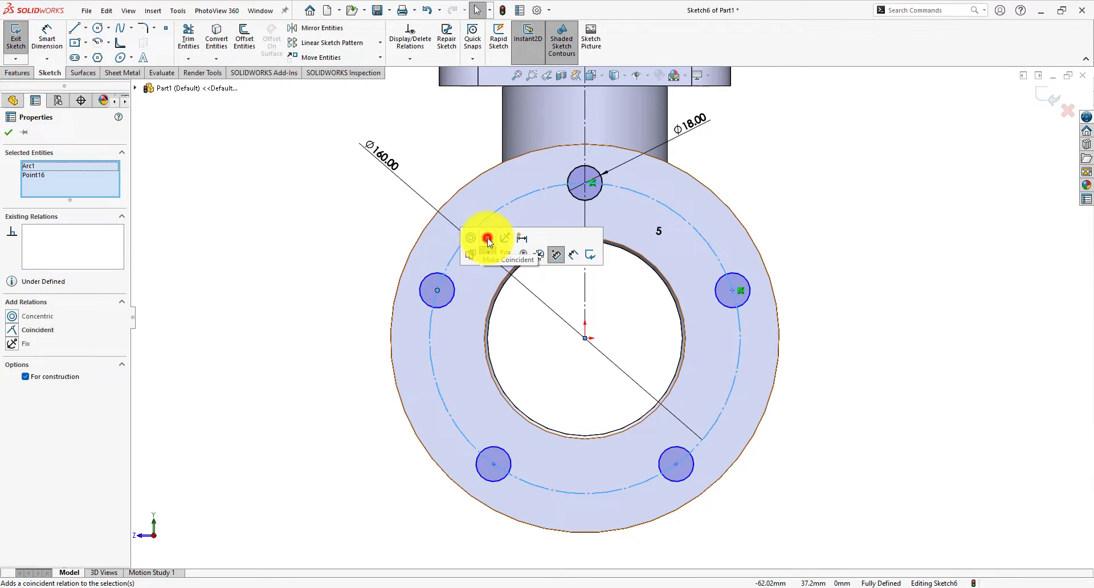
{"action": "left_click", "coordinate": [487, 239]}
{"action": "left_click", "coordinate": [303, 237]}
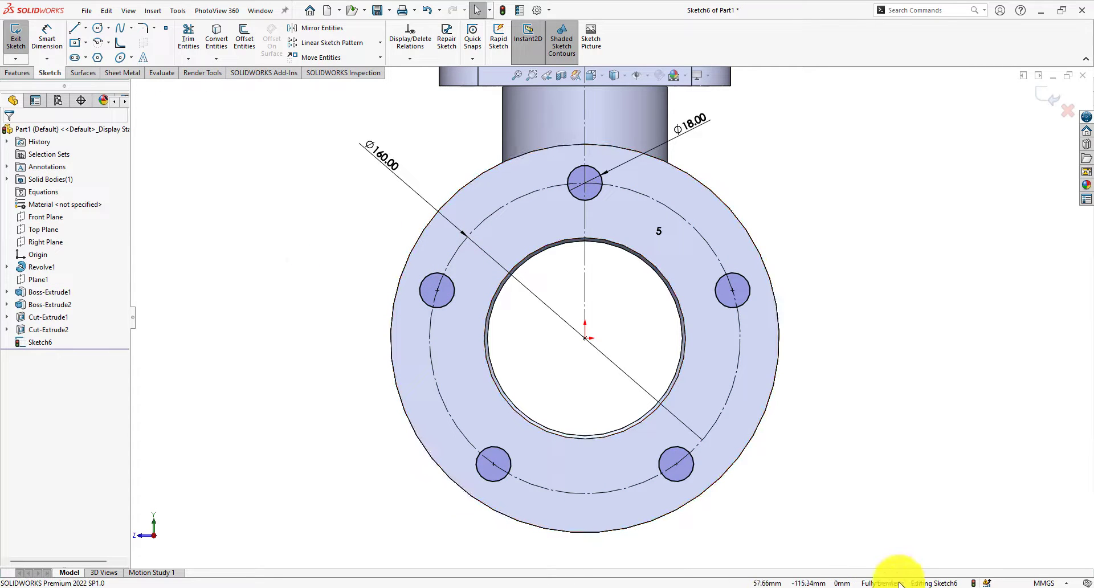
{"action": "middle_click_drag", "start_coordinate": [237, 456], "coordinate": [328, 484]}
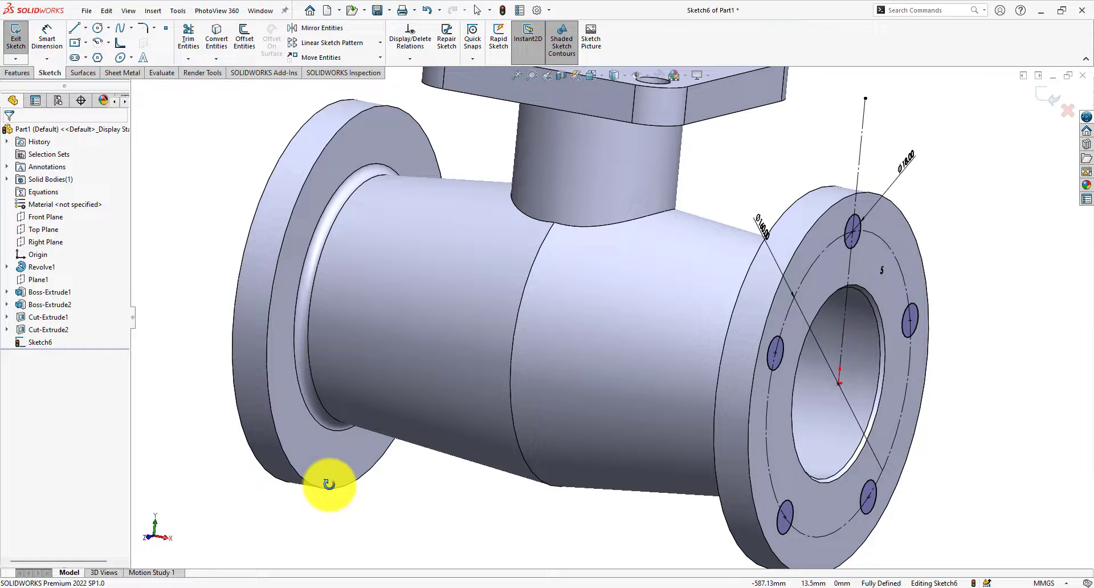
Step: Cut the five Ø18 bolt holes Up To Next through the end flange as Cut-Extrude3
{"action": "key", "text": "f"}
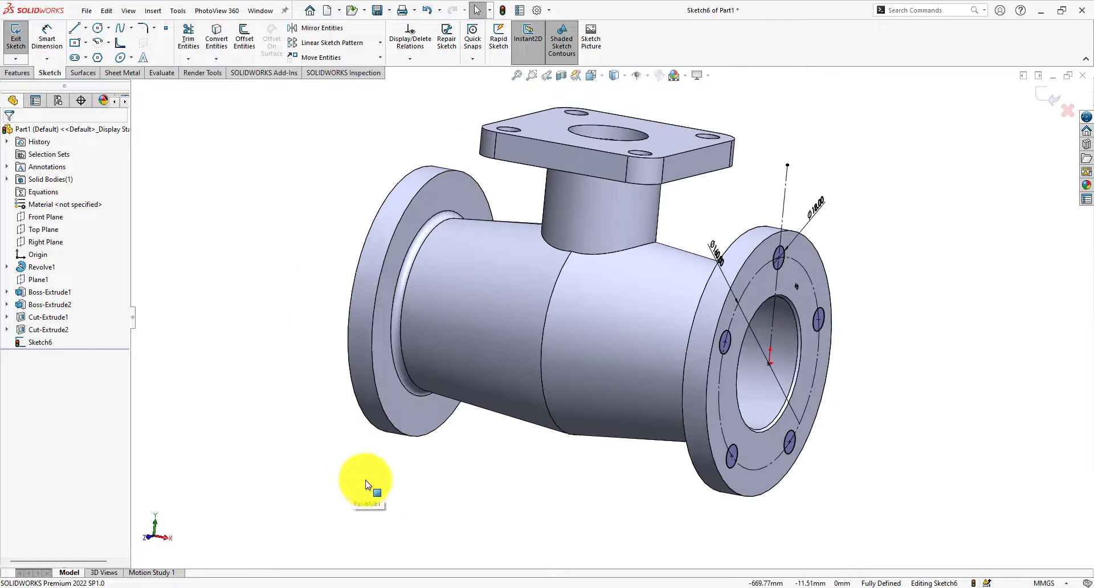
{"action": "left_click", "coordinate": [14, 73]}
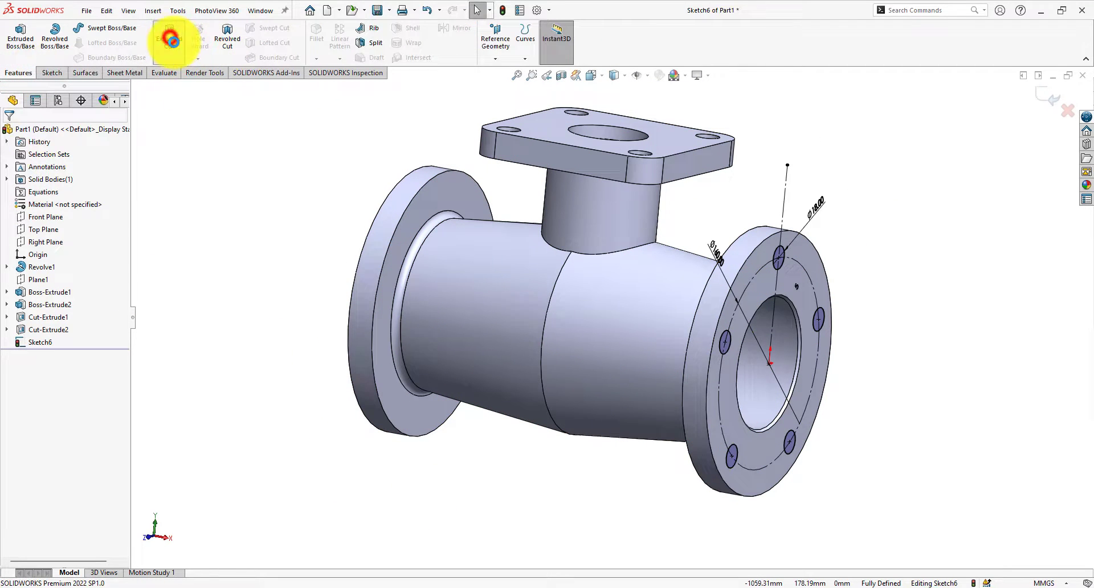
{"action": "left_click", "coordinate": [170, 39]}
{"action": "middle_click_drag", "start_coordinate": [287, 418], "coordinate": [357, 391]}
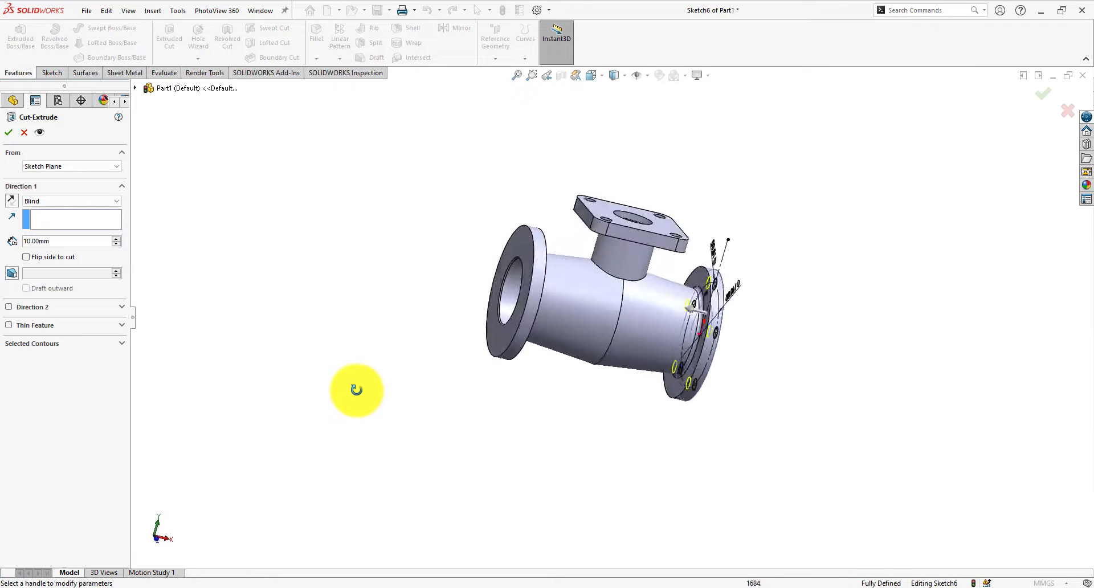
{"action": "left_click", "coordinate": [93, 203]}
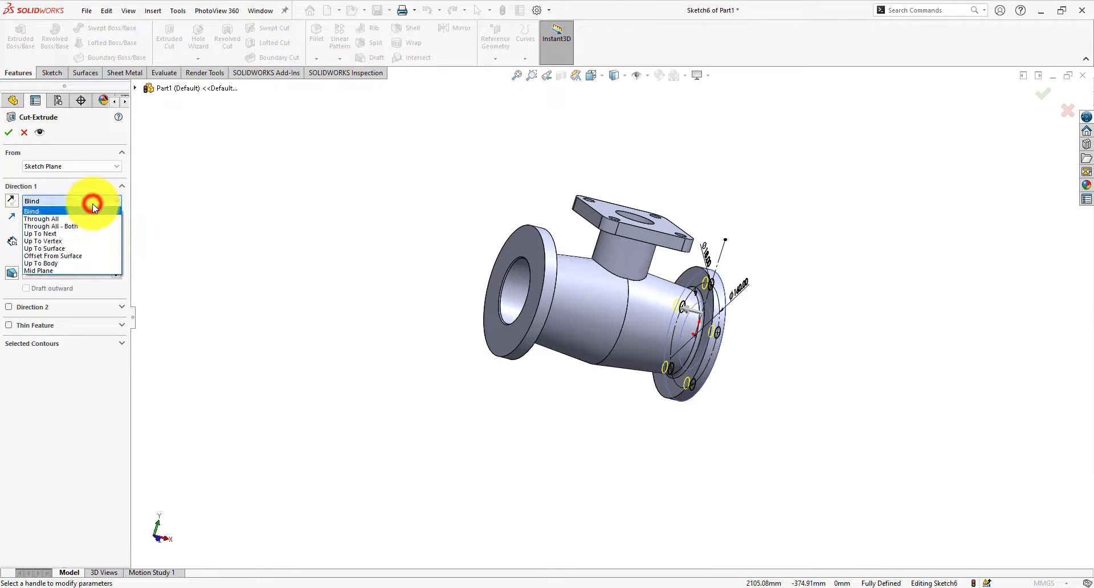
{"action": "left_click", "coordinate": [77, 233]}
{"action": "mouse_move", "coordinate": [350, 348]}
{"action": "middle_mouse_down"}
{"action": "mouse_move", "coordinate": [328, 312]}
{"action": "mouse_move", "coordinate": [354, 362]}
{"action": "middle_mouse_up"}
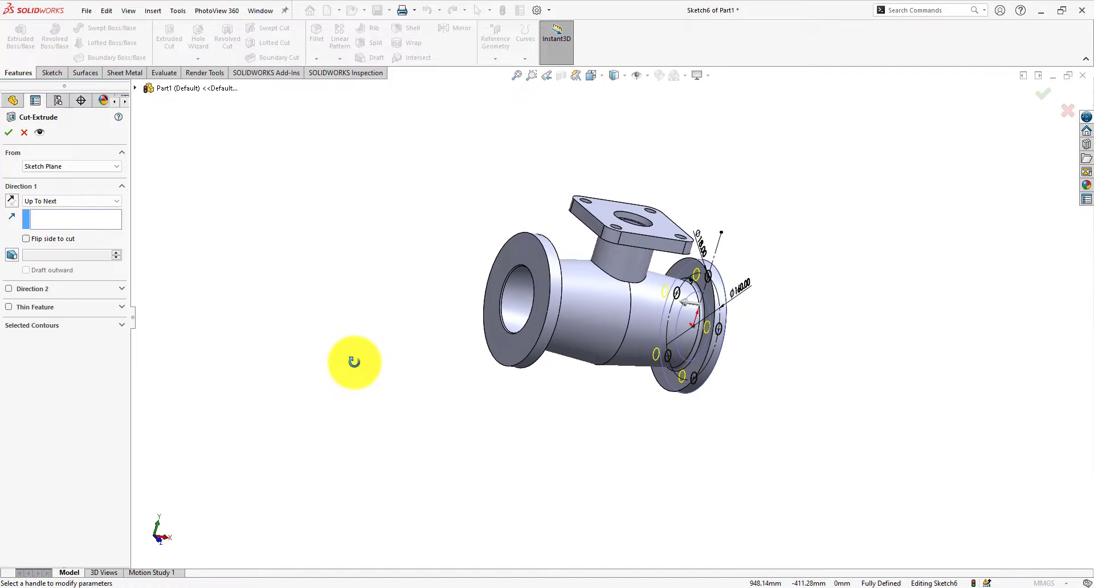
{"action": "left_click", "coordinate": [9, 133]}
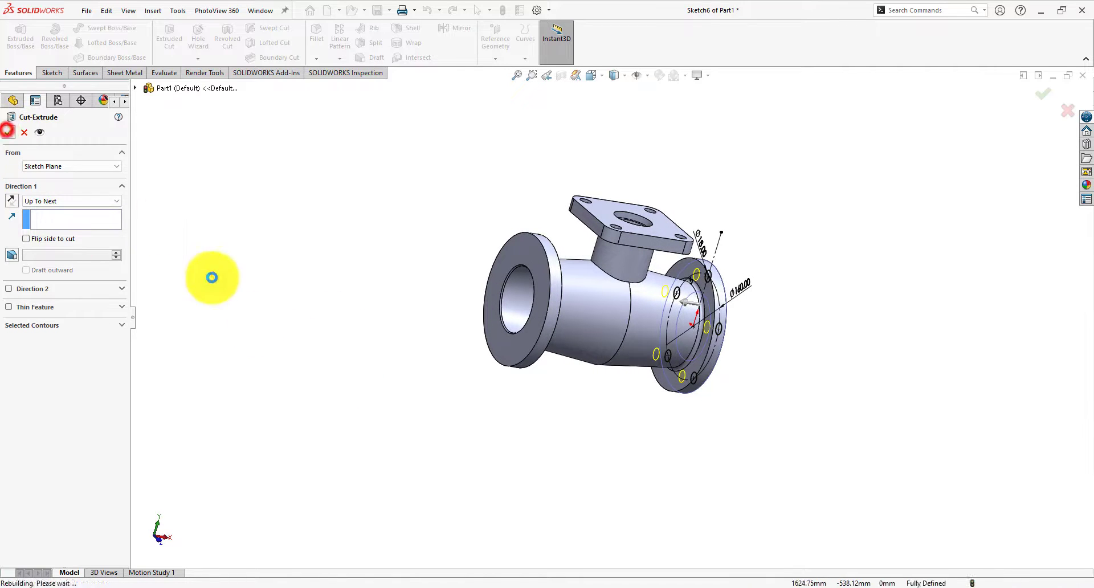
{"action": "left_click", "coordinate": [337, 392]}
{"action": "scroll", "coordinate": [630, 338], "scroll_direction": "down", "scroll_amount": 6}
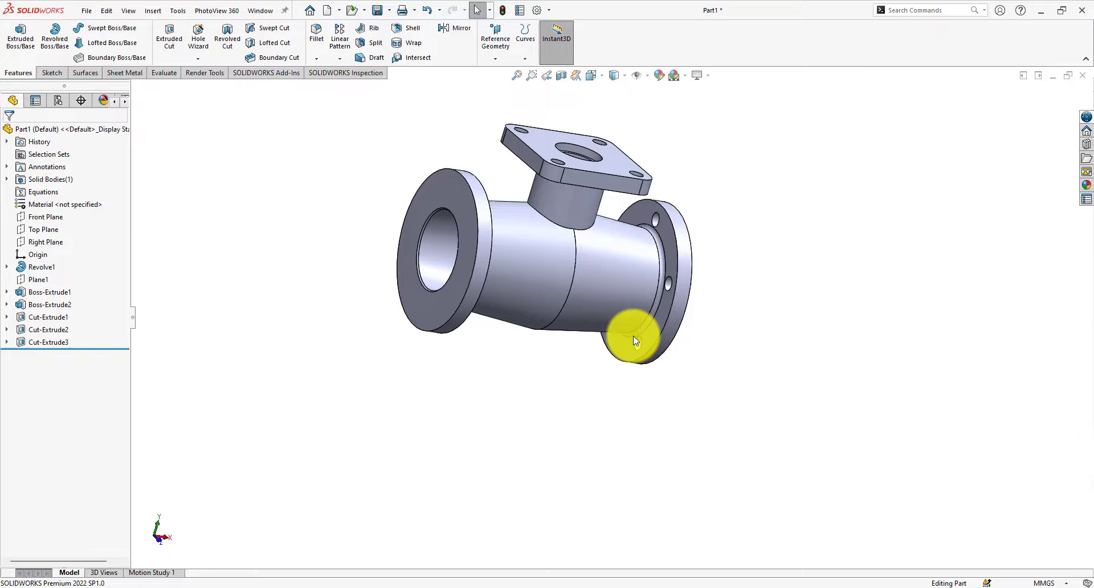
{"action": "scroll", "coordinate": [635, 351], "scroll_direction": "up", "scroll_amount": 6}
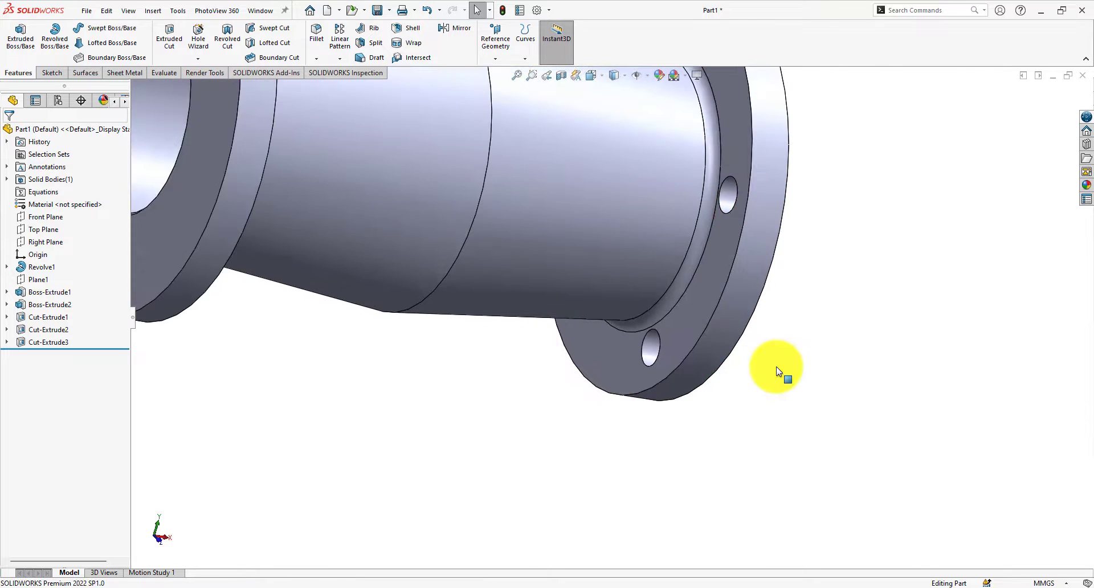
{"action": "middle_click_drag", "start_coordinate": [775, 367], "coordinate": [393, 359]}
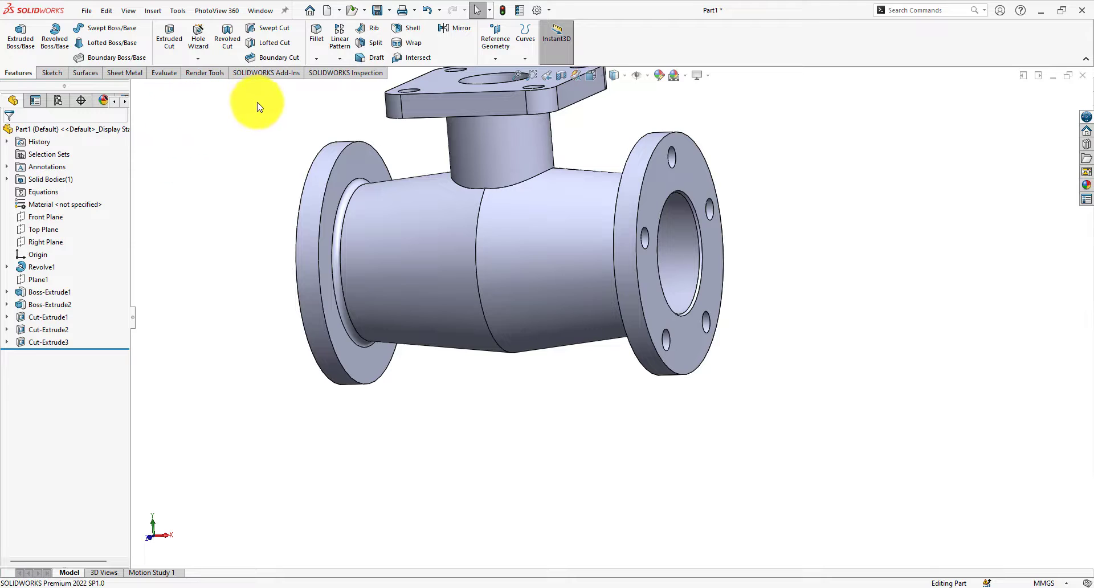
Step: Mirror Cut-Extrude3 about the Right Plane onto the opposite end flange
{"action": "left_click", "coordinate": [49, 343]}
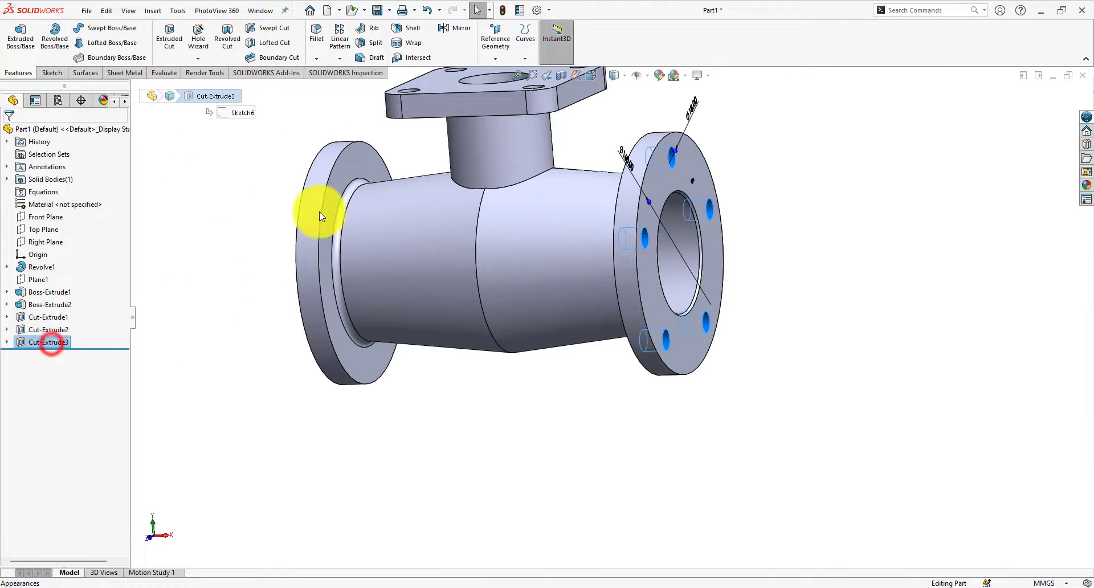
{"action": "left_click", "coordinate": [456, 31]}
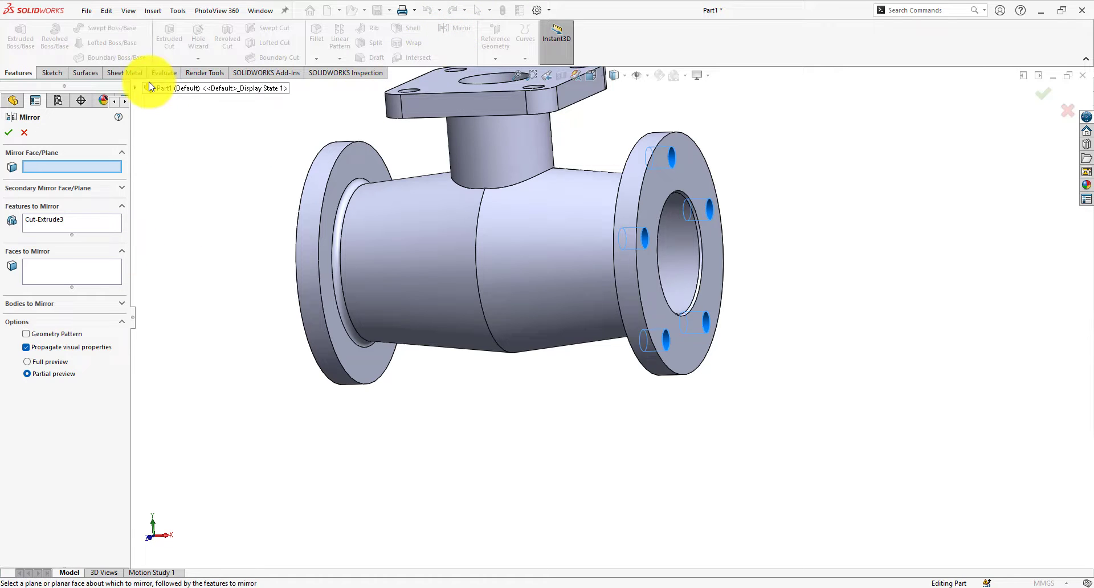
{"action": "left_click", "coordinate": [135, 89]}
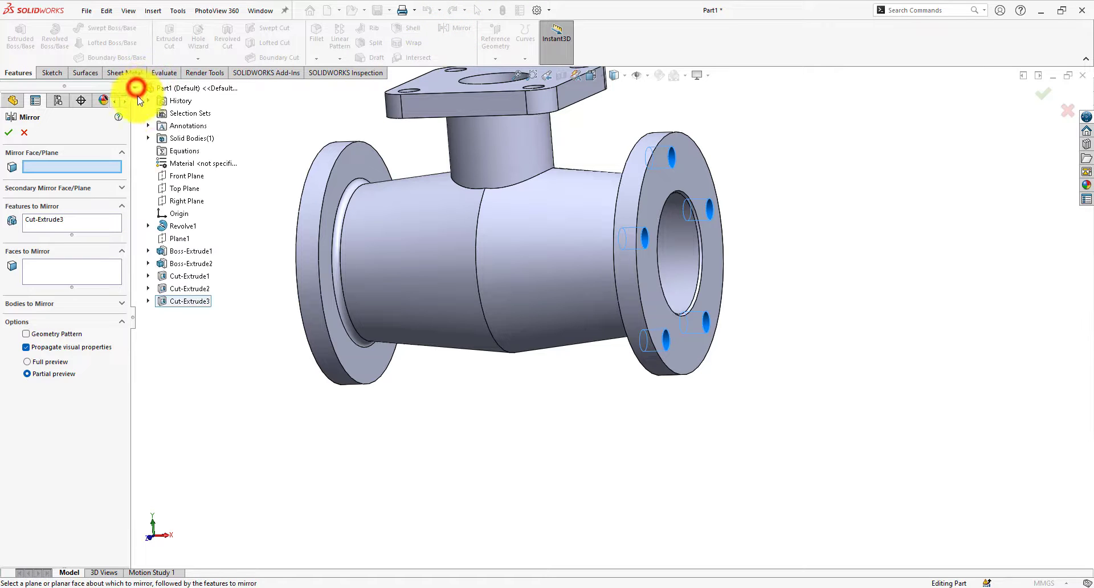
{"action": "left_click", "coordinate": [175, 203]}
{"action": "middle_click_drag", "start_coordinate": [274, 314], "coordinate": [377, 364]}
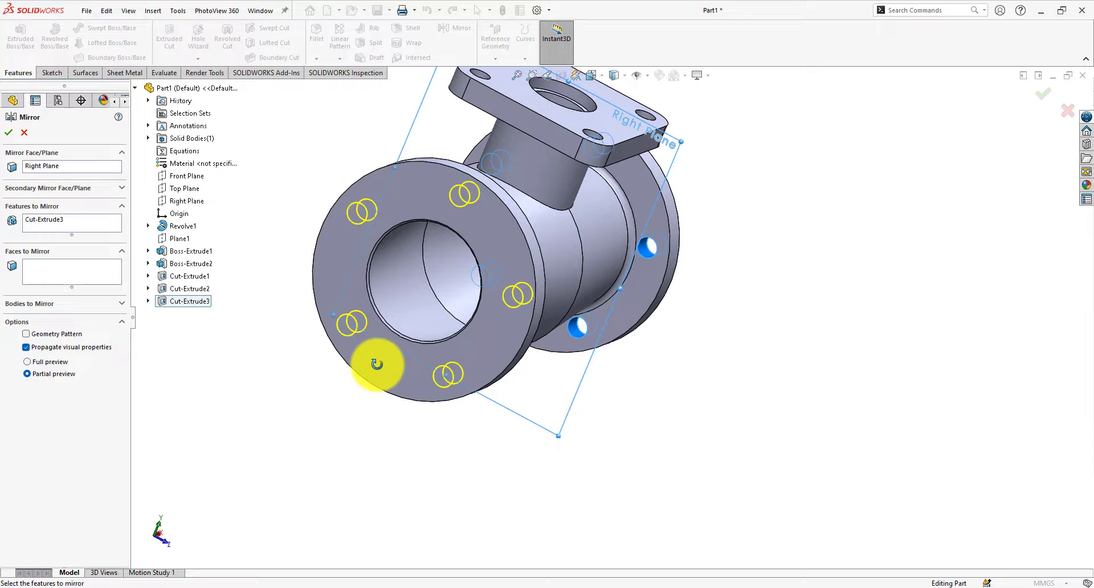
{"action": "left_click", "coordinate": [7, 133]}
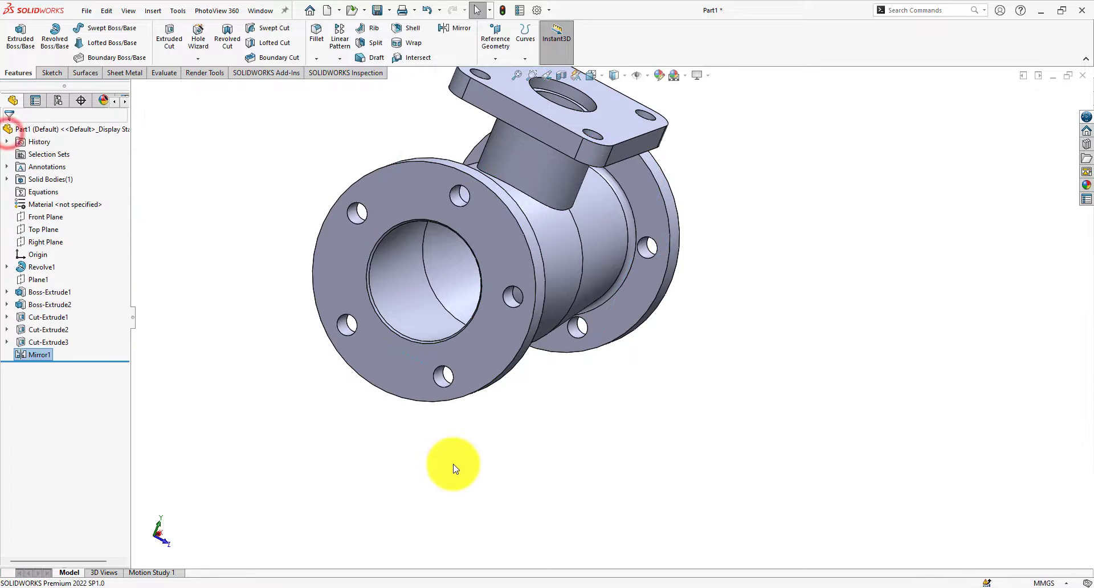
{"action": "middle_click_drag", "start_coordinate": [456, 466], "coordinate": [410, 415]}
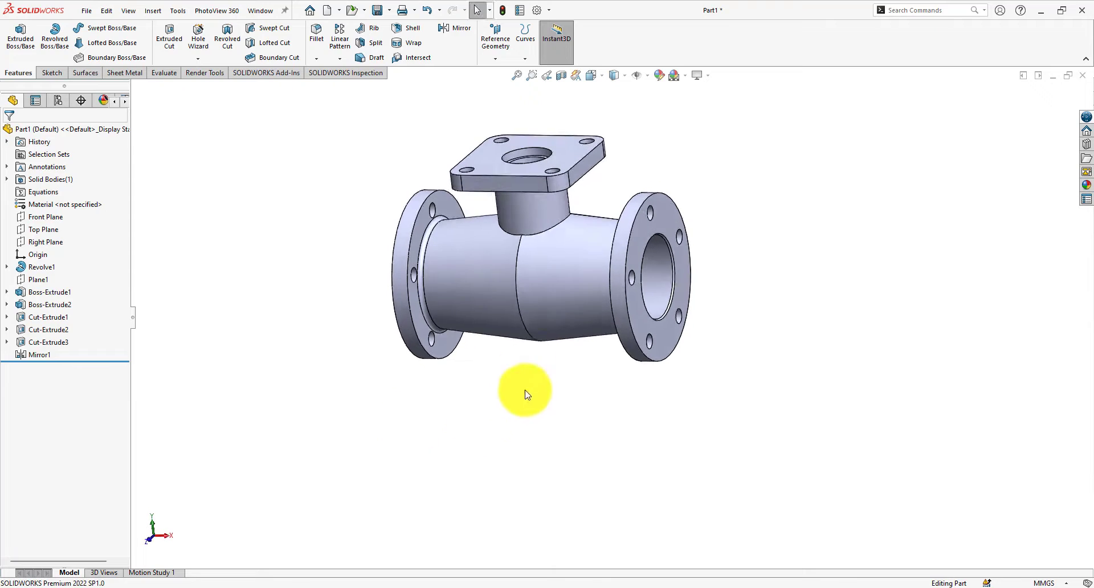
Step: Fillet the neck-to-body joint and neck-to-top-flange edge at 5 mm radius as Fillet1
{"action": "left_click", "coordinate": [552, 227]}
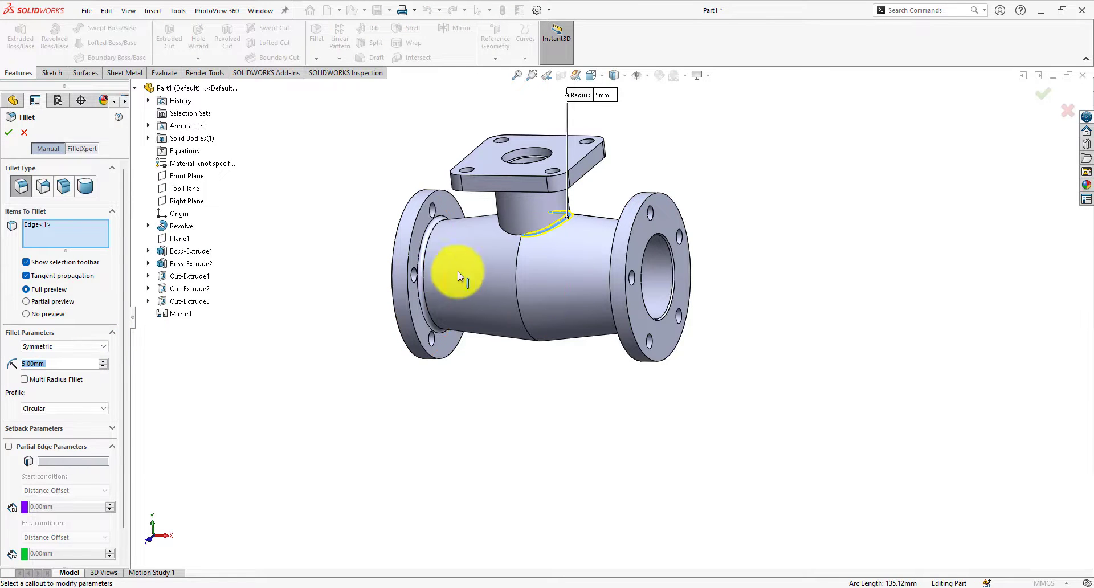
{"action": "left_click", "coordinate": [509, 234]}
{"action": "middle_click_drag", "start_coordinate": [302, 293], "coordinate": [313, 110]}
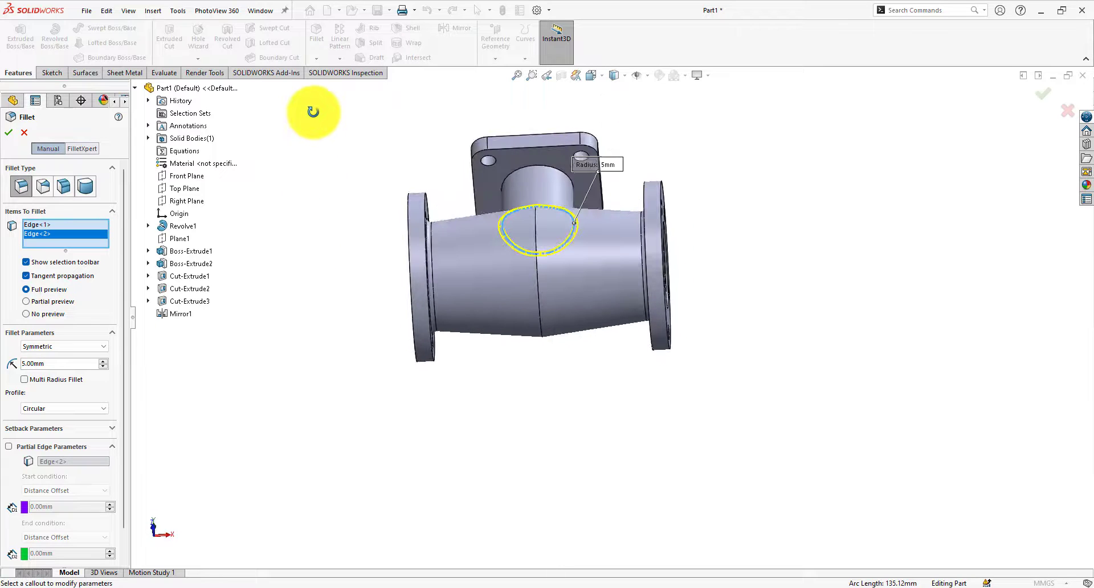
{"action": "left_click", "coordinate": [552, 168]}
{"action": "middle_click_drag", "start_coordinate": [746, 200], "coordinate": [716, 347]}
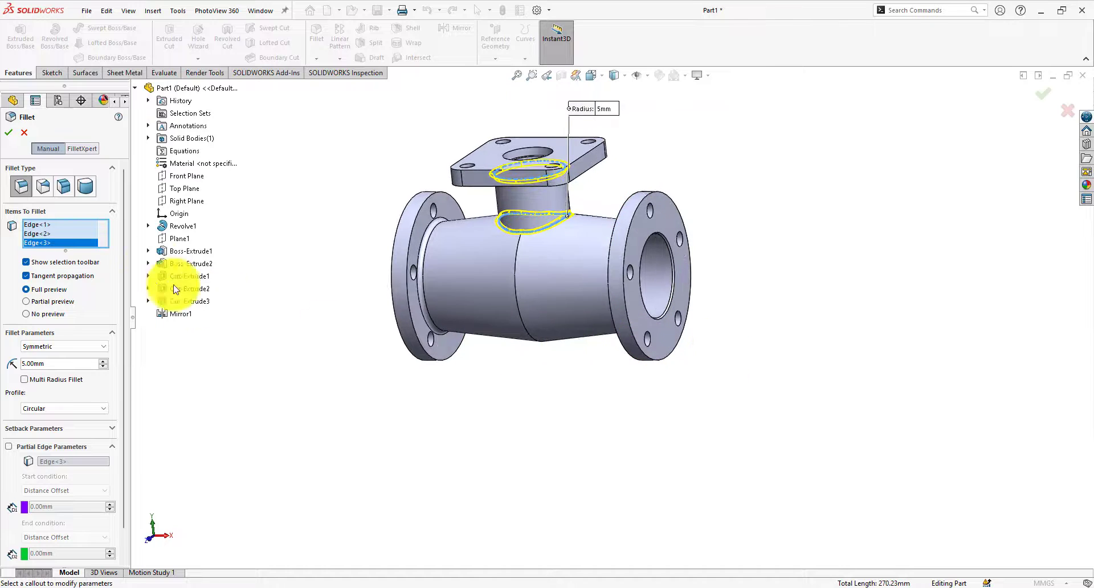
{"action": "left_click", "coordinate": [9, 133]}
{"action": "left_click", "coordinate": [534, 467]}
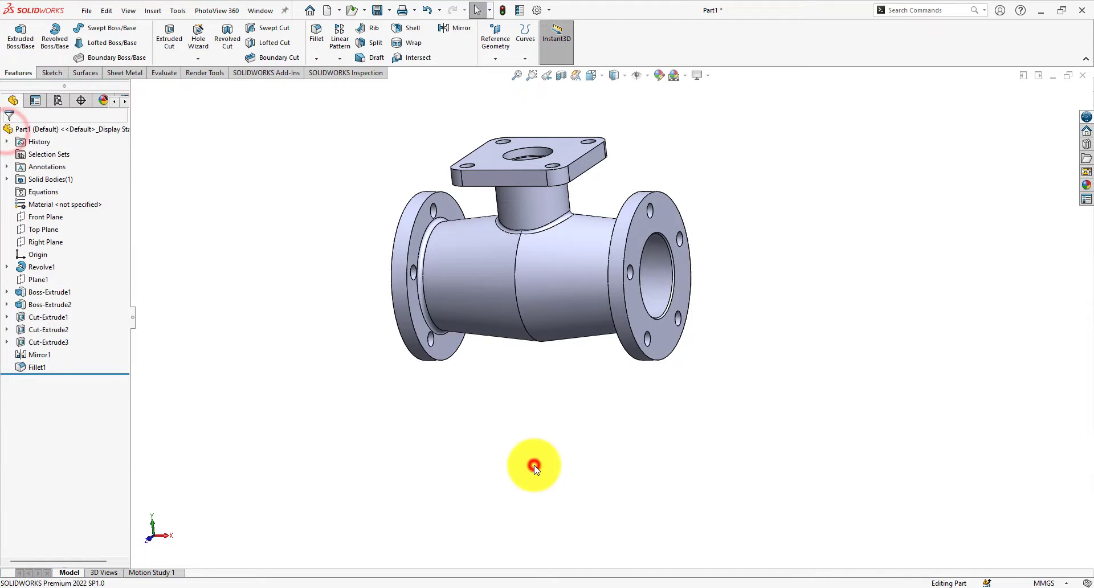
Step: Round six edges of the left, right and top flanges at 2 mm radius as Fillet2
{"action": "left_click", "coordinate": [662, 364]}
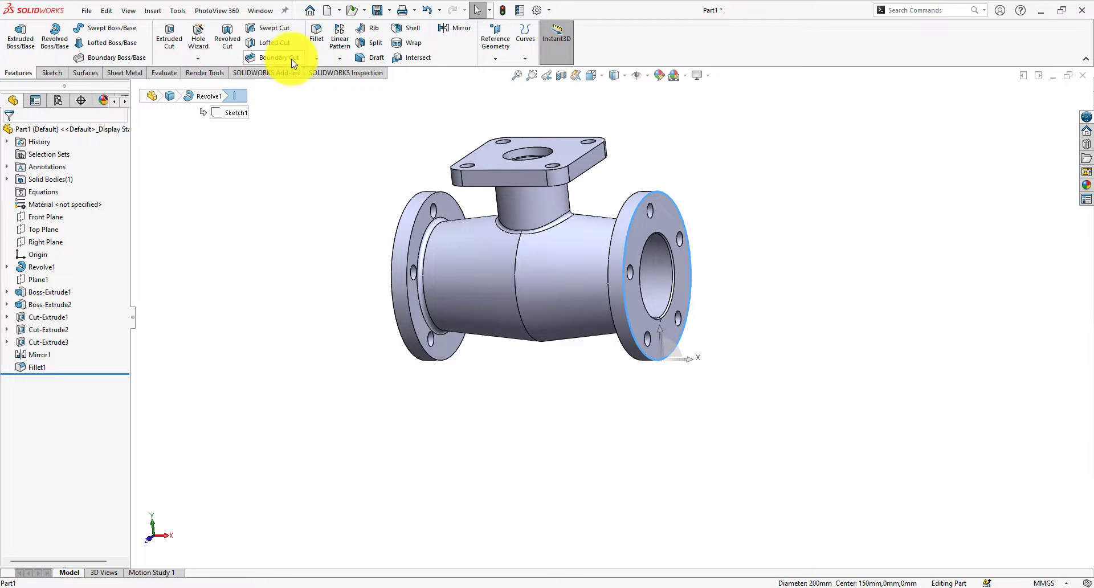
{"action": "left_click", "coordinate": [322, 30]}
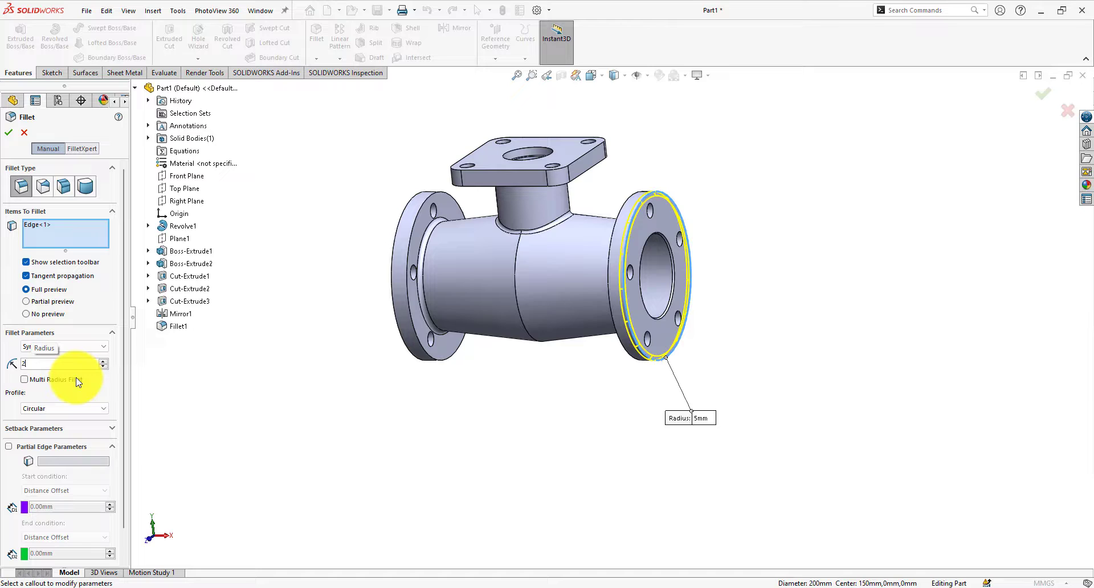
{"action": "left_click", "coordinate": [425, 350]}
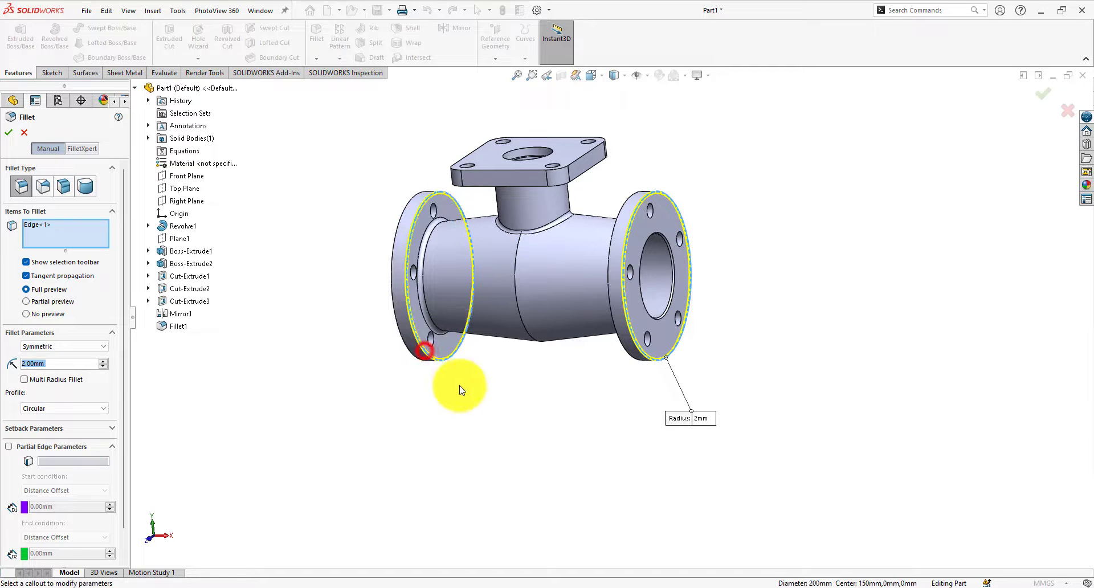
{"action": "left_click", "coordinate": [412, 355]}
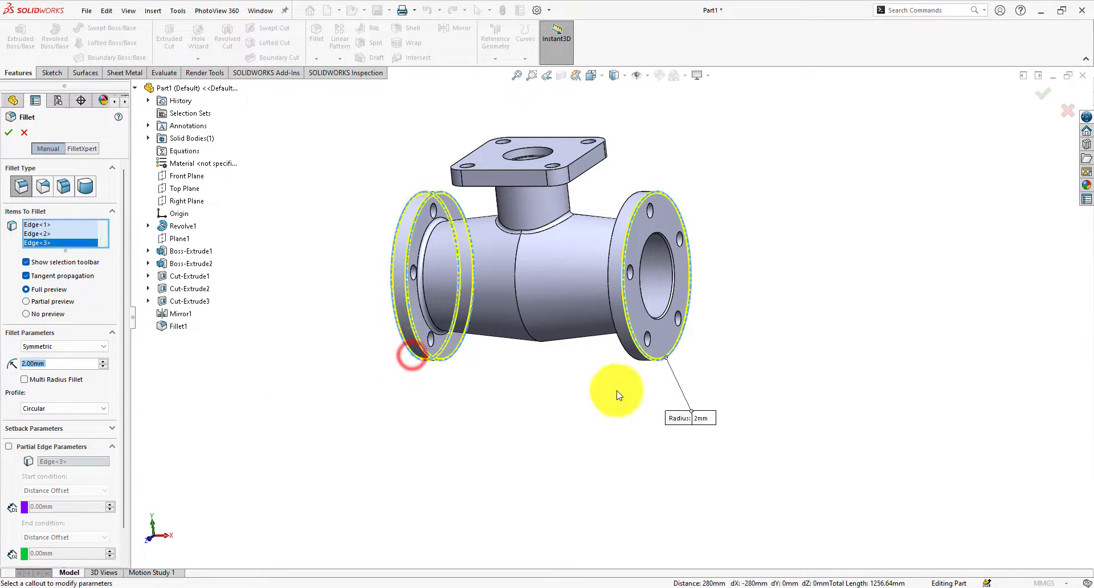
{"action": "left_click", "coordinate": [627, 352]}
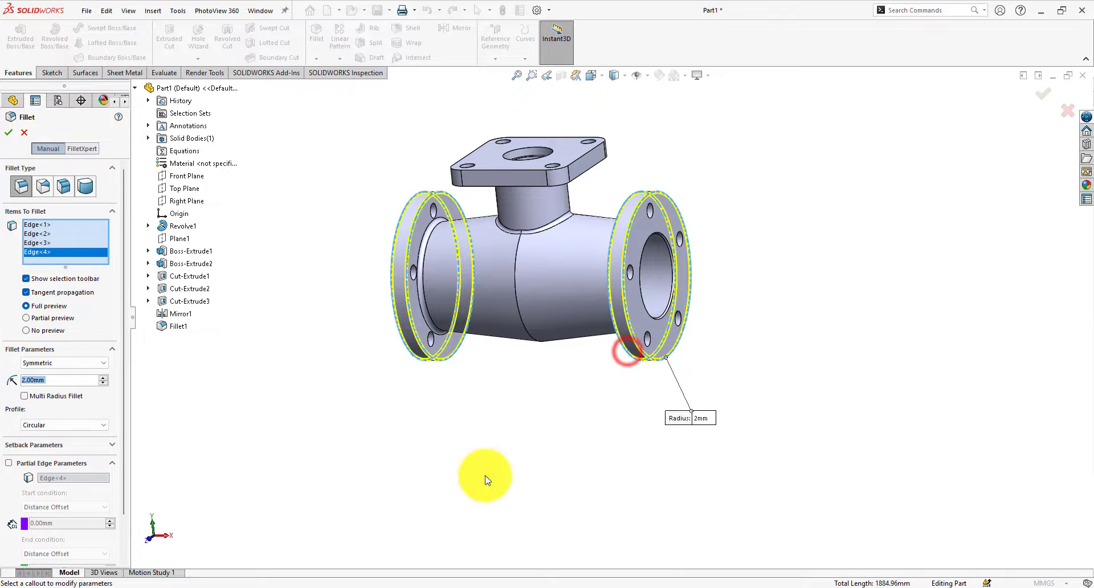
{"action": "left_click", "coordinate": [593, 166]}
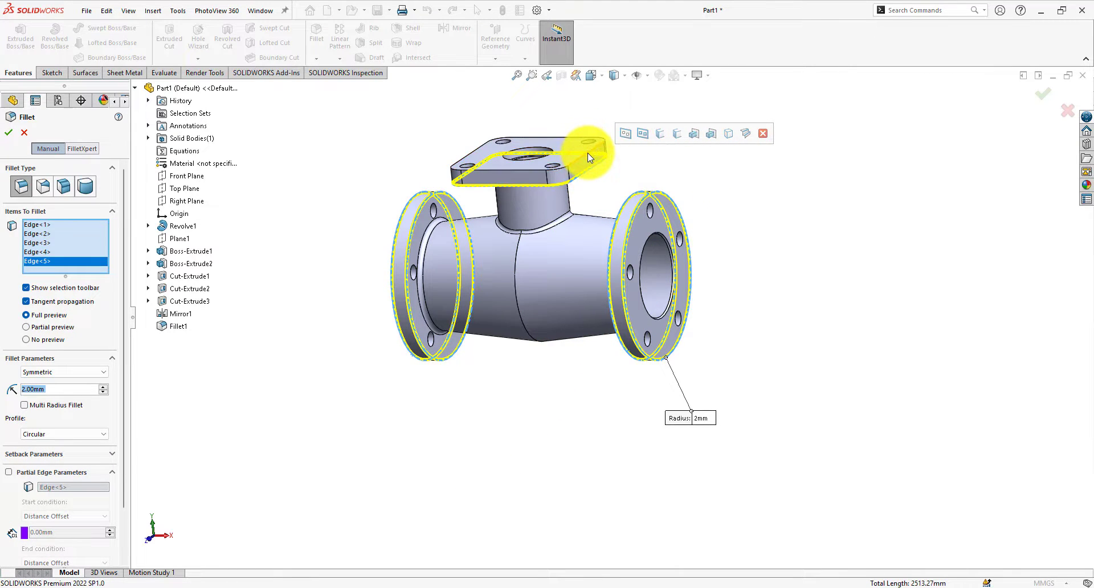
{"action": "left_click", "coordinate": [587, 153]}
{"action": "middle_click_drag", "start_coordinate": [807, 275], "coordinate": [864, 373]}
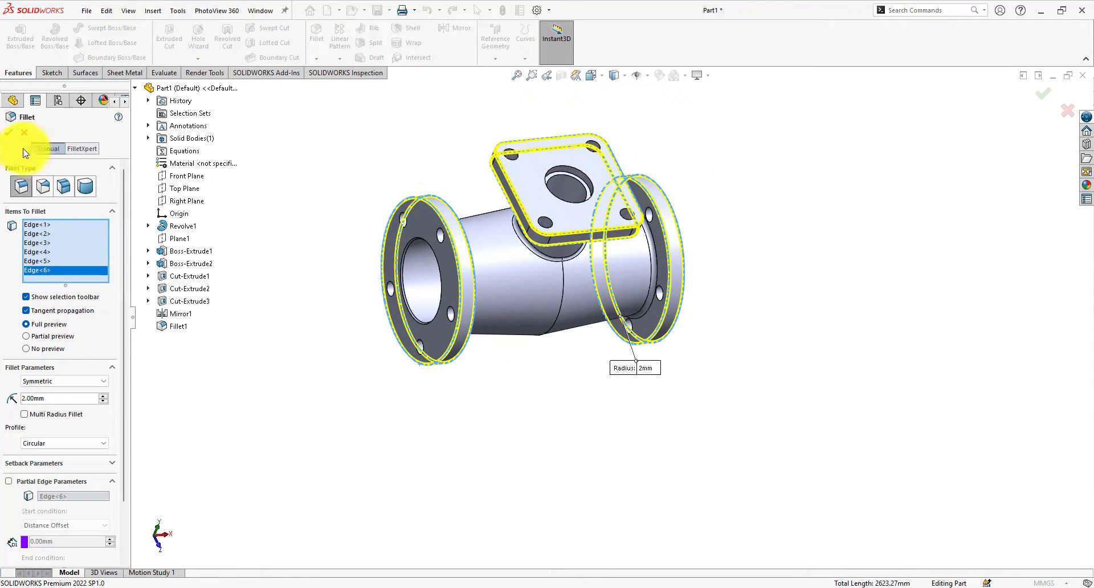
{"action": "left_click", "coordinate": [9, 134]}
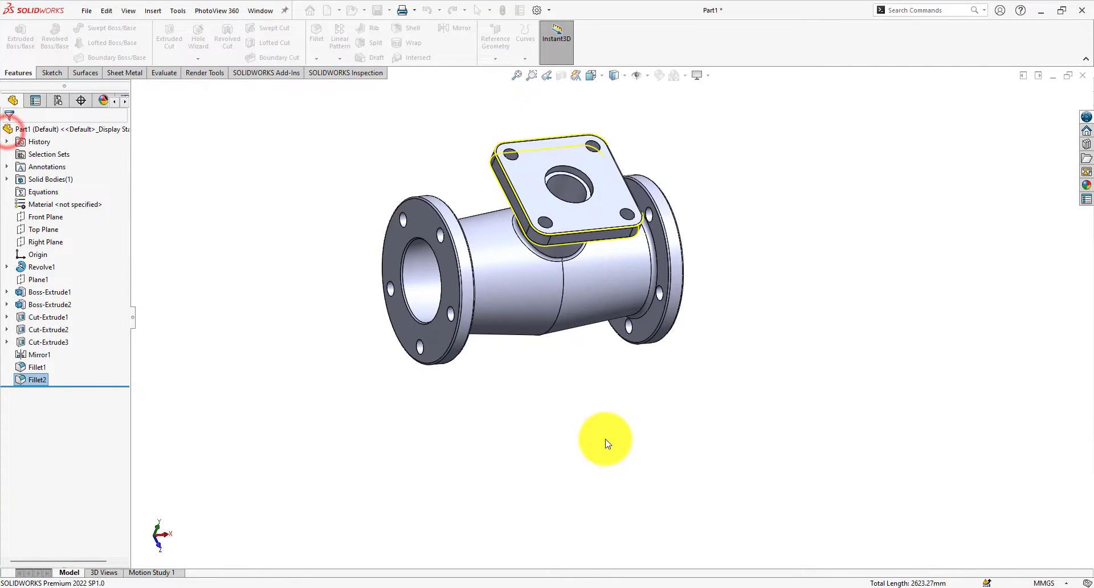
{"action": "middle_click_drag", "start_coordinate": [622, 445], "coordinate": [636, 409]}
{"action": "key", "text": "f"}
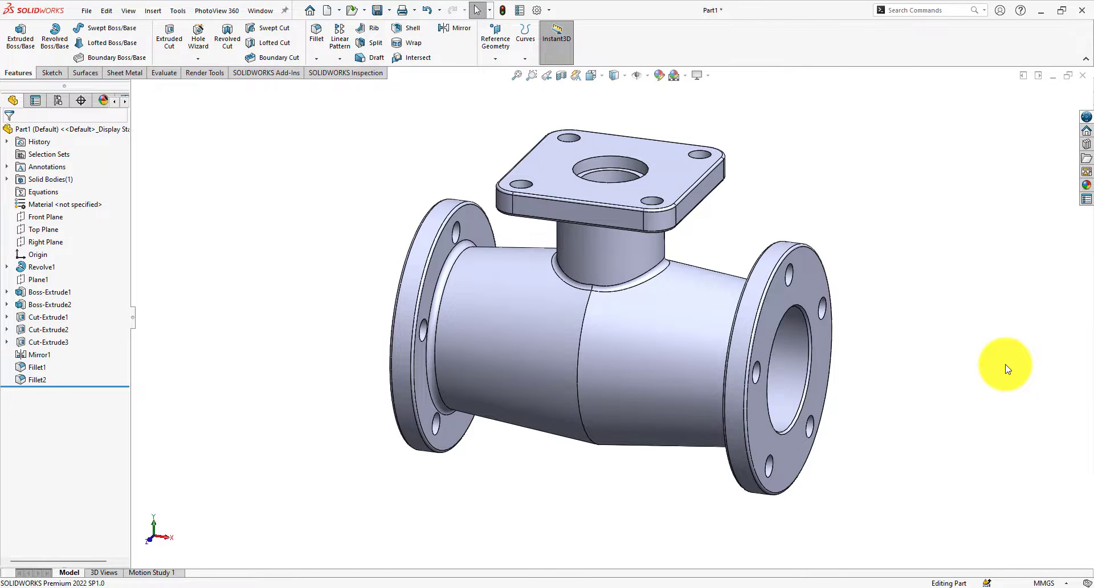
Step: Apply the Metal > Iron matte iron appearance to the entire fitting body
{"action": "left_click", "coordinate": [1086, 185]}
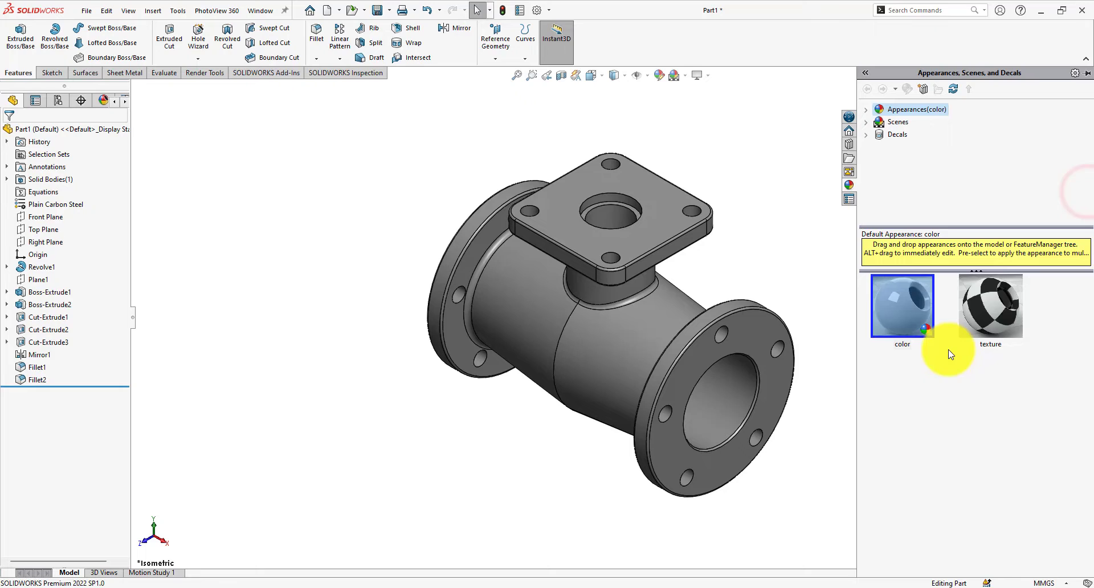
{"action": "left_click", "coordinate": [866, 109]}
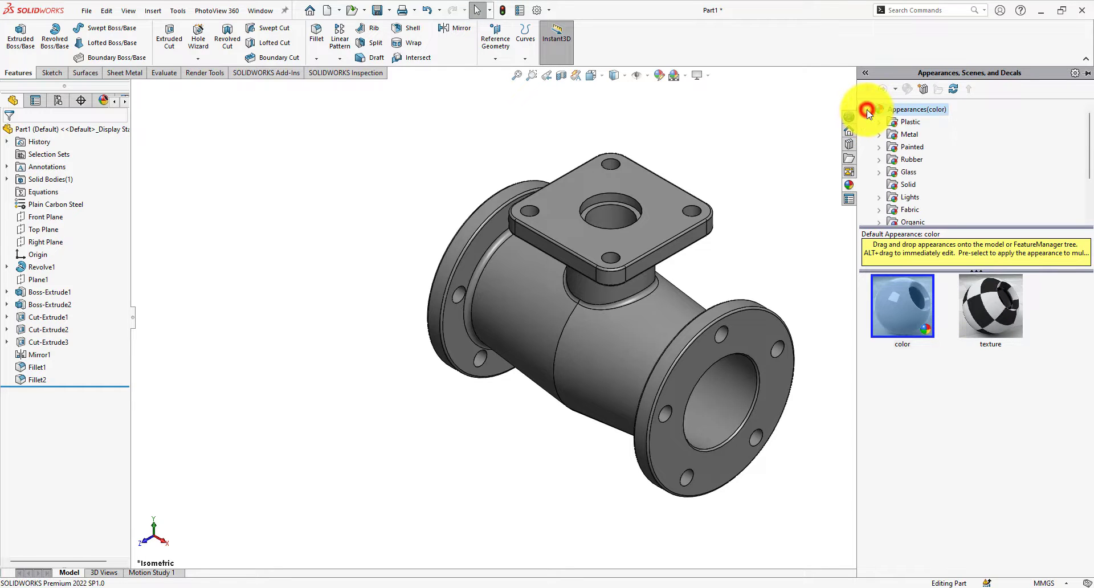
{"action": "left_click", "coordinate": [878, 134]}
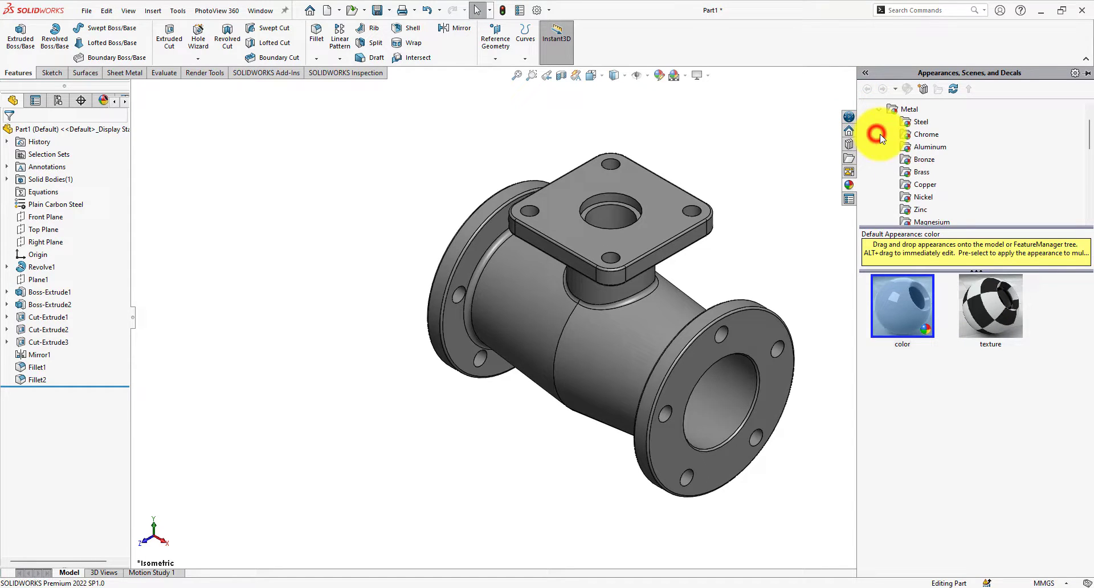
{"action": "scroll", "coordinate": [898, 171], "scroll_direction": "down", "scroll_amount": 2}
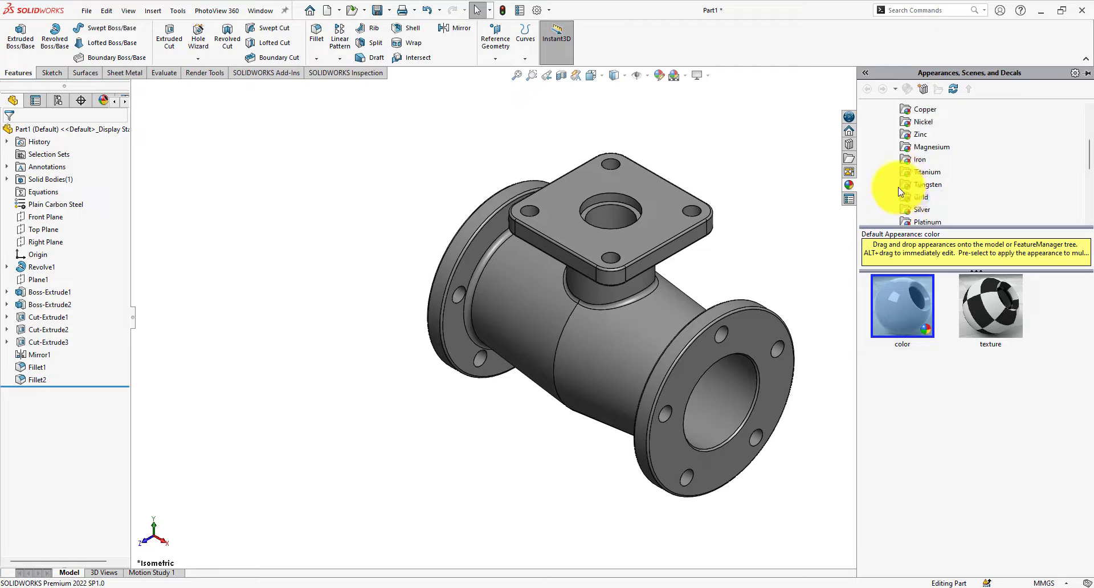
{"action": "left_click", "coordinate": [905, 162]}
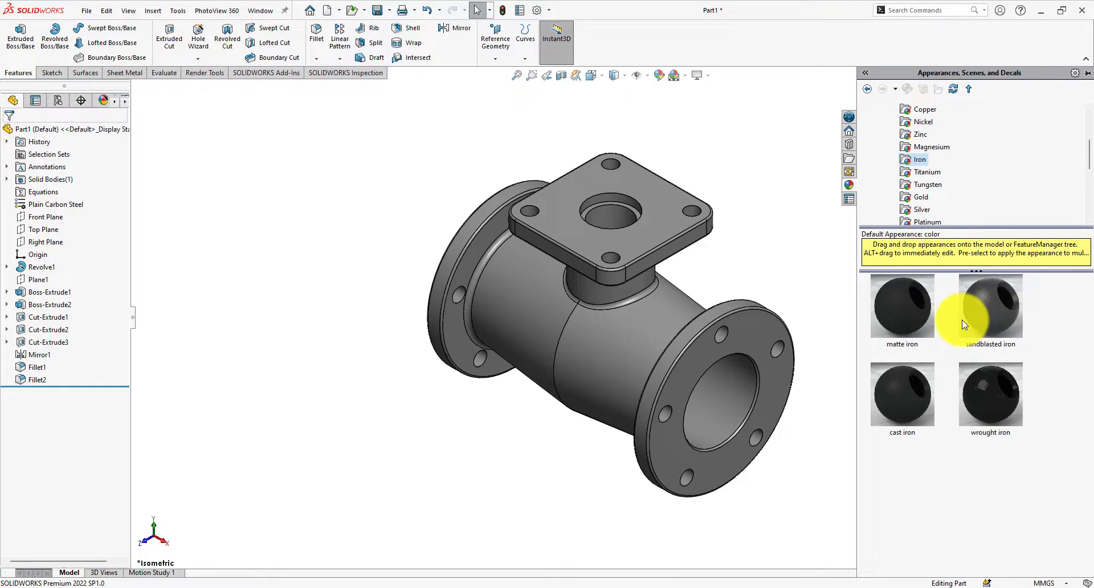
{"action": "mouse_move", "coordinate": [927, 316]}
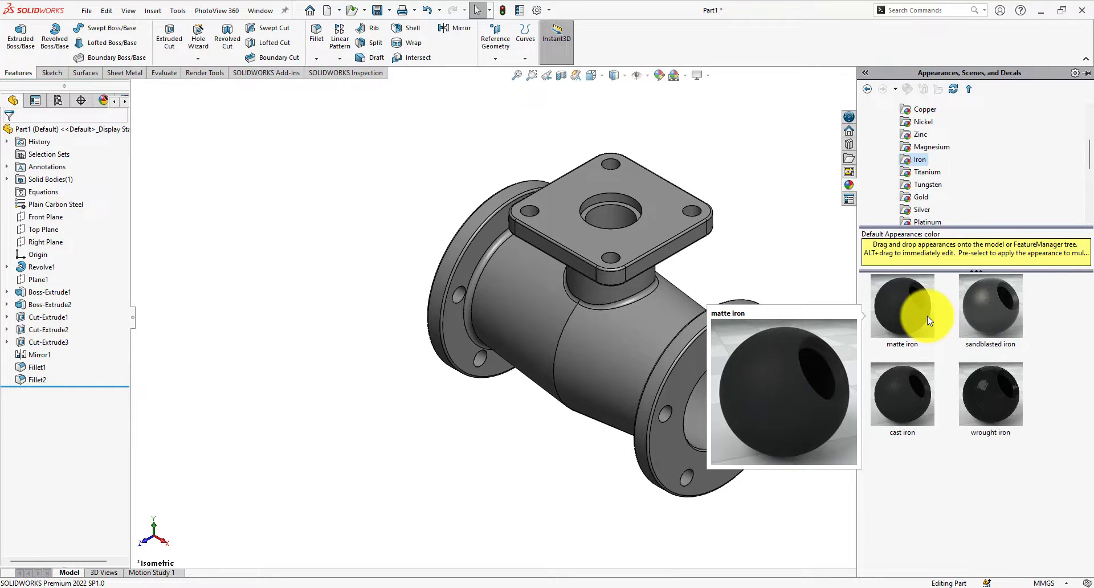
{"action": "left_click_drag", "start_coordinate": [928, 316], "coordinate": [678, 225]}
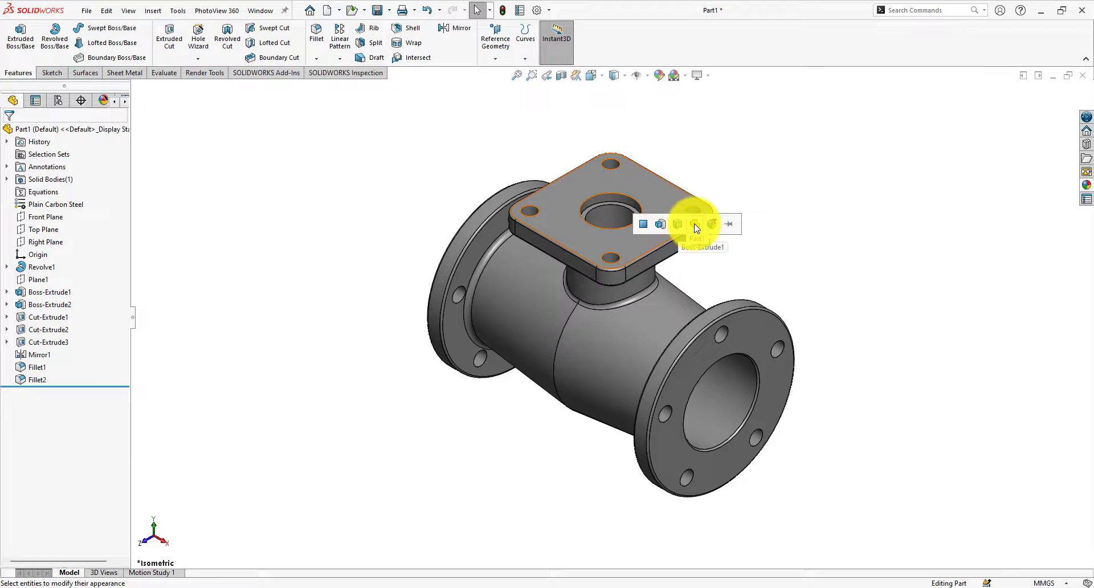
{"action": "left_click", "coordinate": [679, 226]}
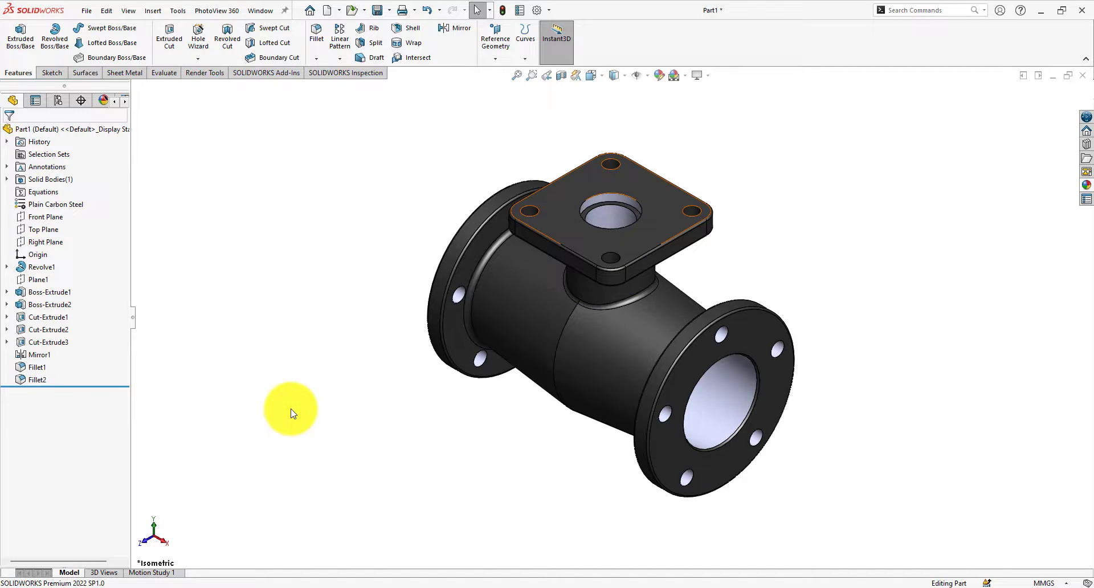
{"action": "left_click", "coordinate": [290, 409]}
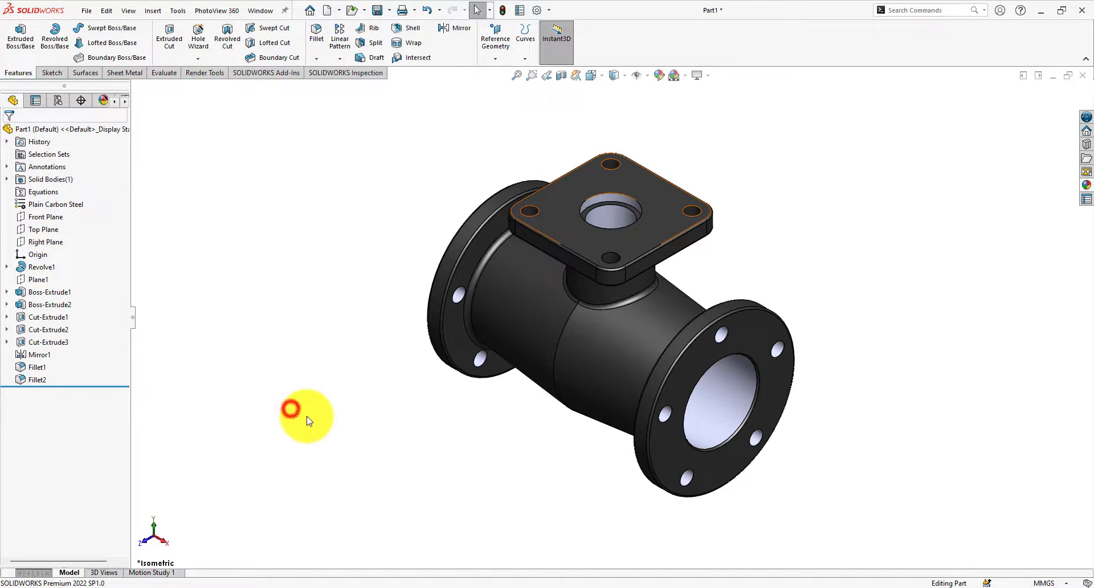
Step: Create a 30-second Y-axis rotate-model animation in Motion Study 1 and play it
{"action": "left_click", "coordinate": [150, 572]}
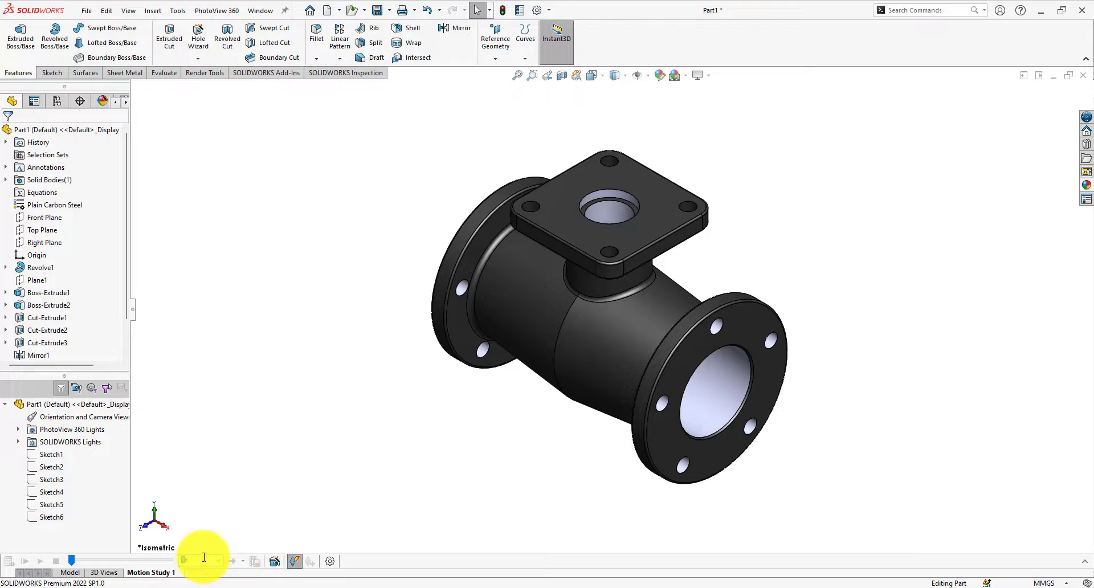
{"action": "left_click", "coordinate": [274, 562]}
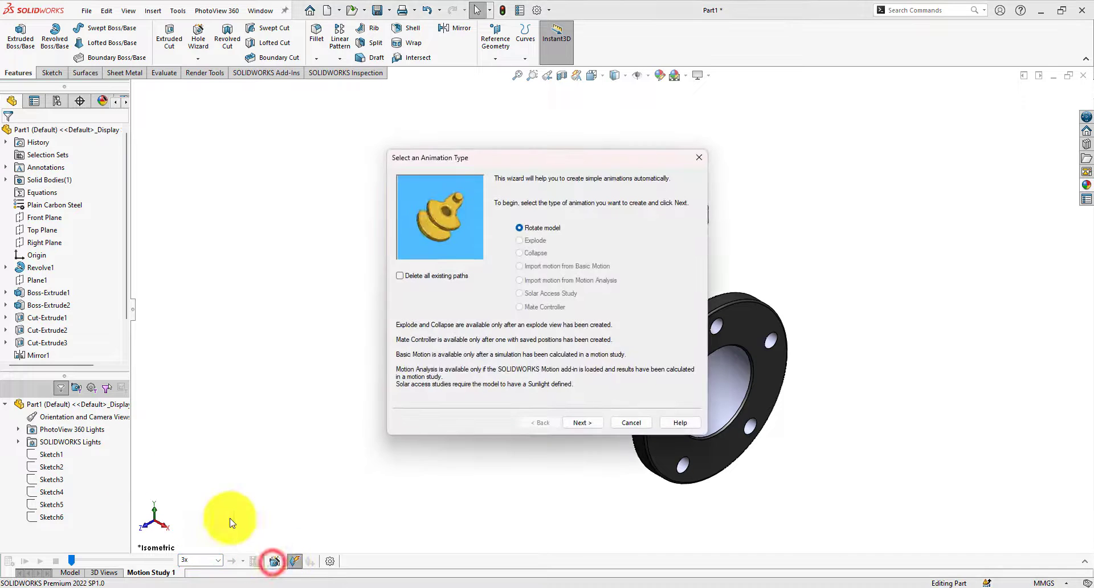
{"action": "left_click", "coordinate": [581, 422]}
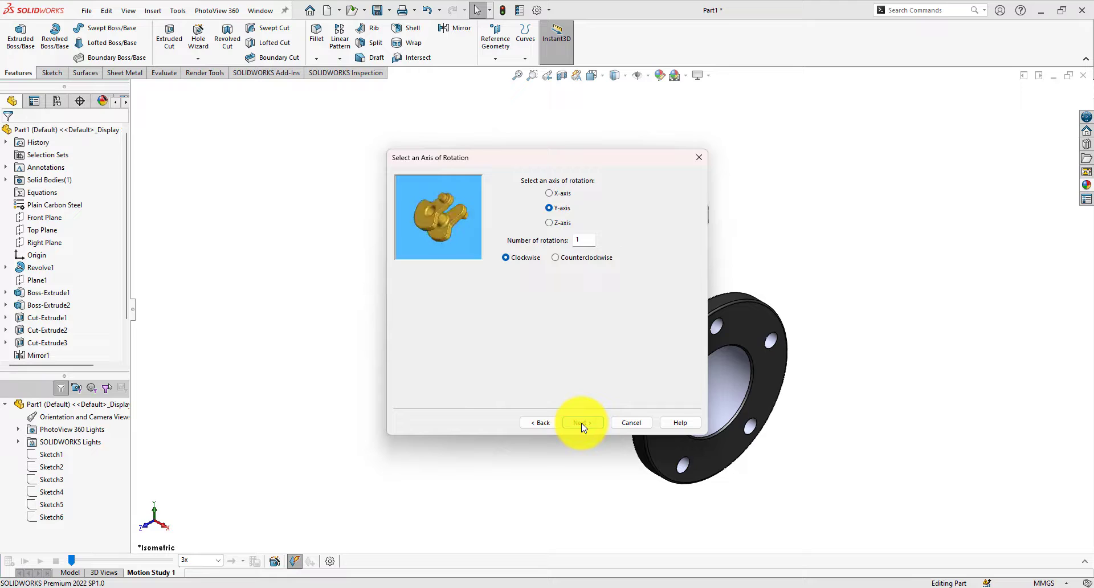
{"action": "left_click", "coordinate": [581, 422]}
{"action": "type", "text": "30"}
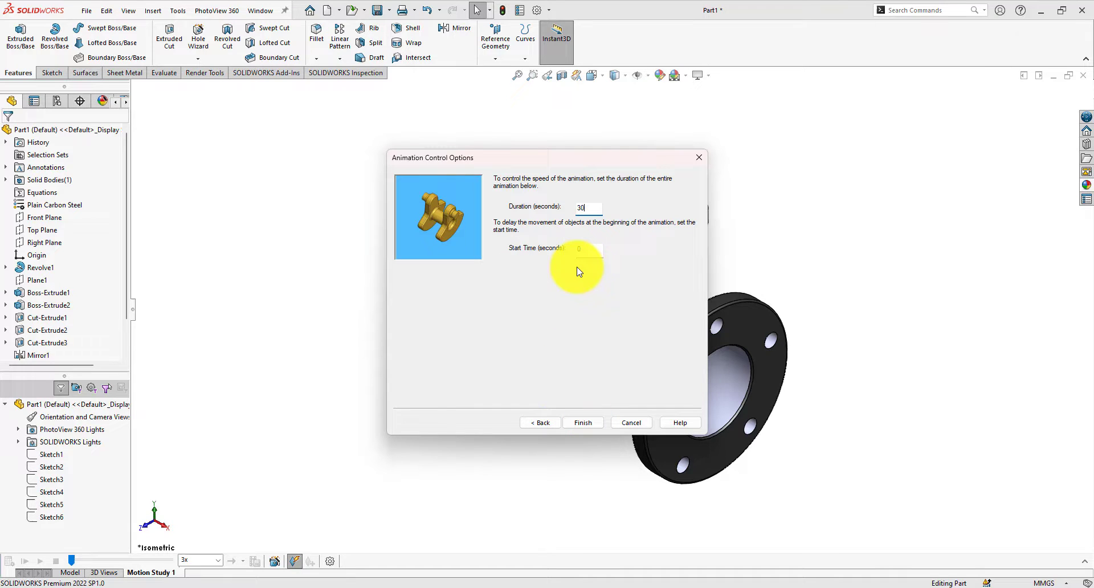
{"action": "left_click", "coordinate": [573, 422]}
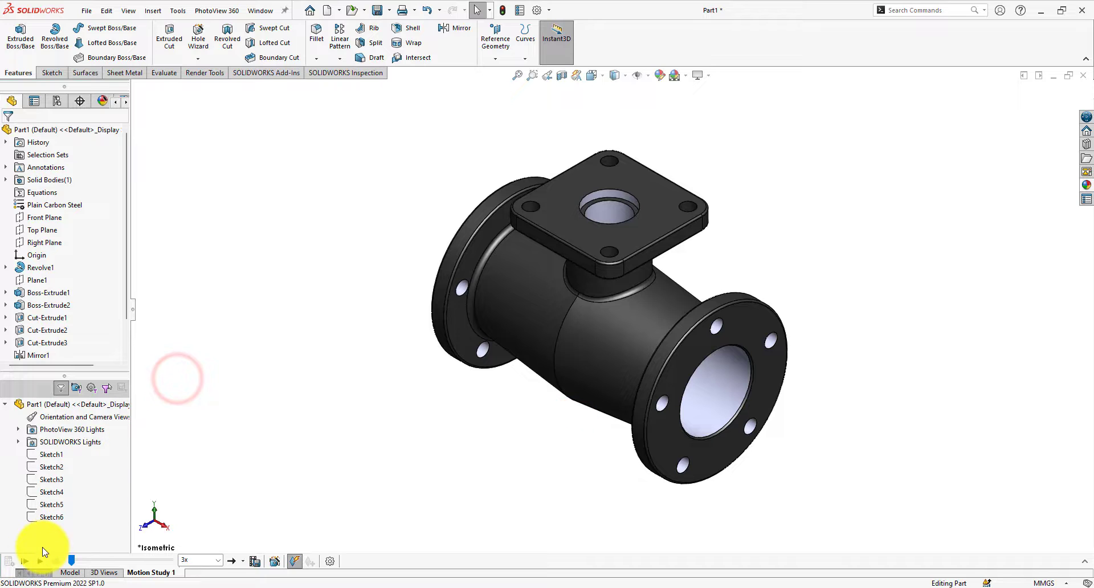
{"action": "left_click", "coordinate": [25, 561]}
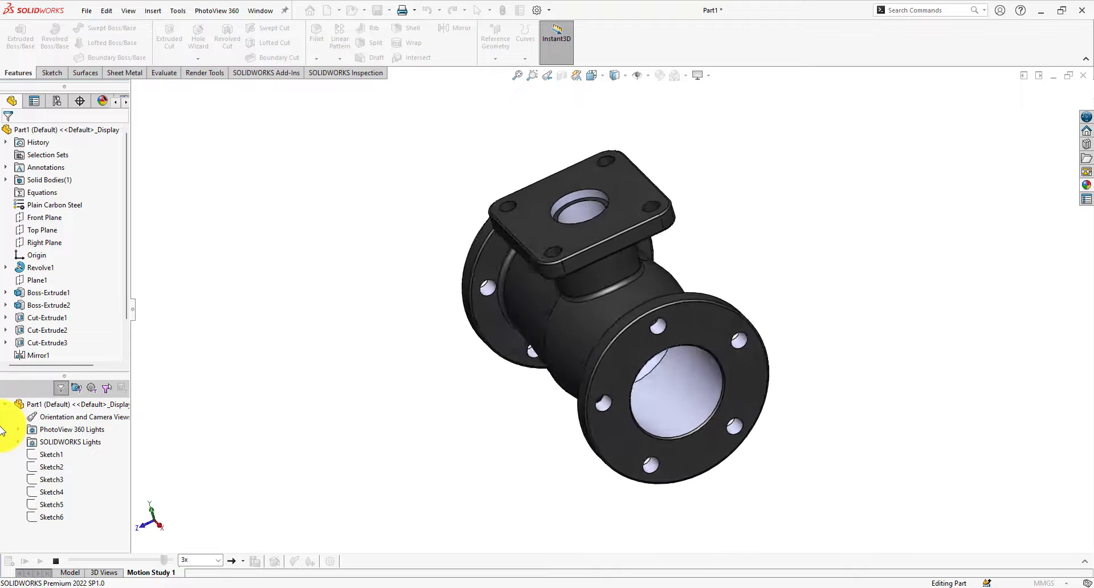
{"action": "left_click", "coordinate": [24, 562]}
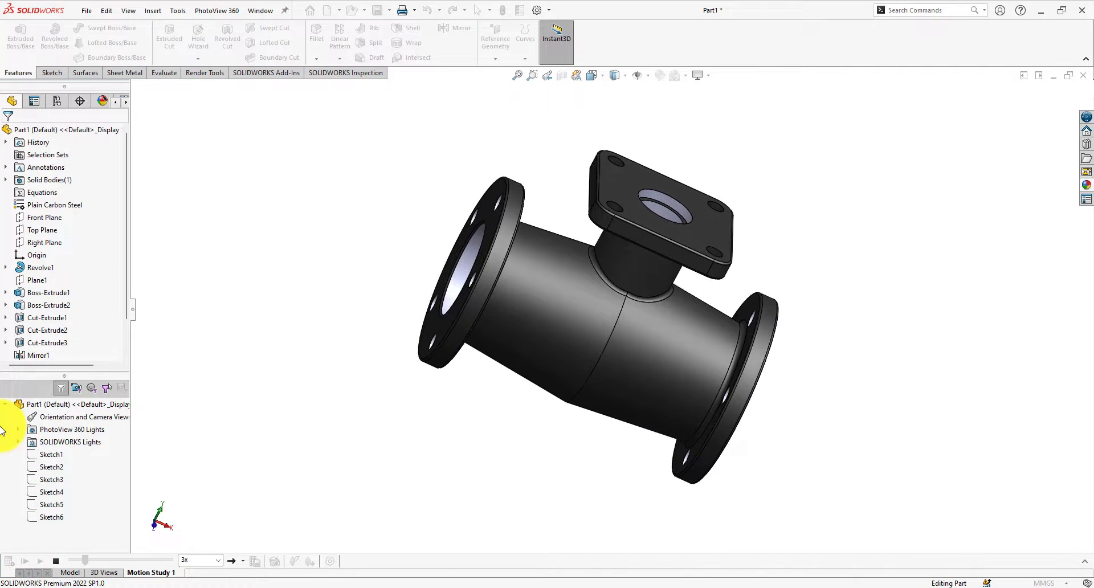